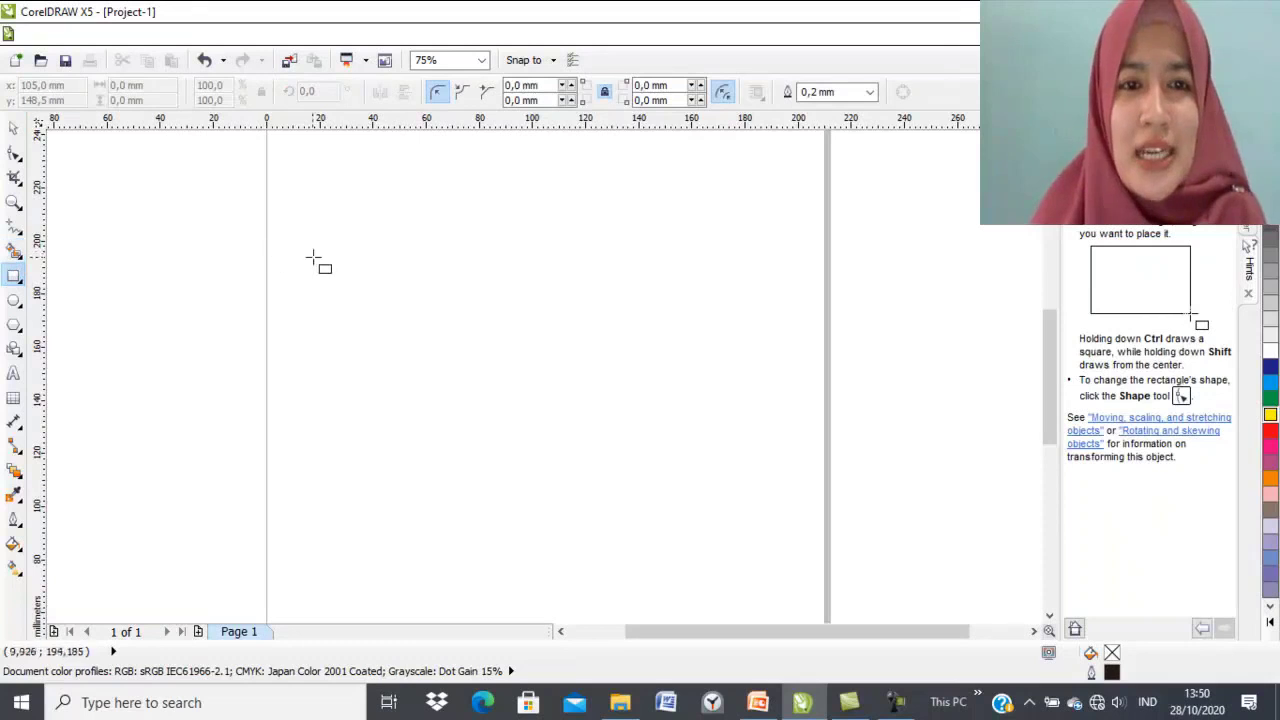
Step: Draw a square about 49 mm wide filled red, and below it a square about 53 mm wide filled yellow
left_click_drag(399, 255, 531, 386)
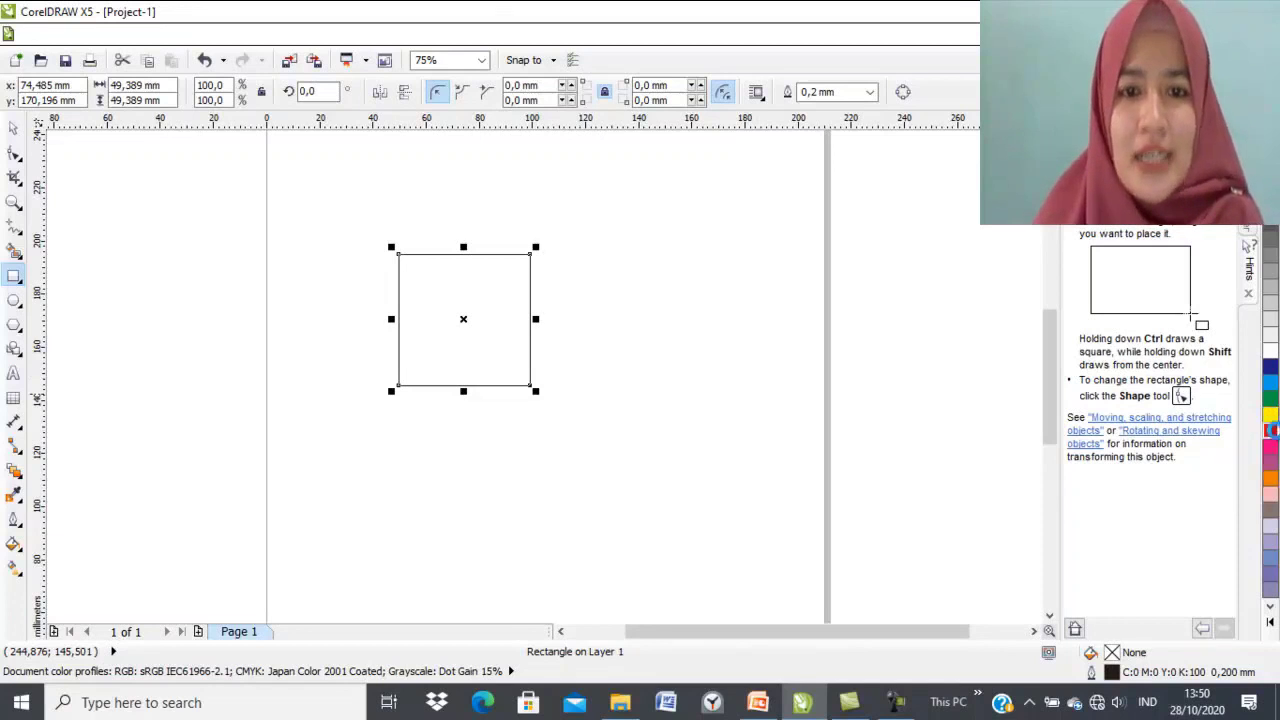
left_click(1270, 430)
left_click_drag(566, 383, 706, 523)
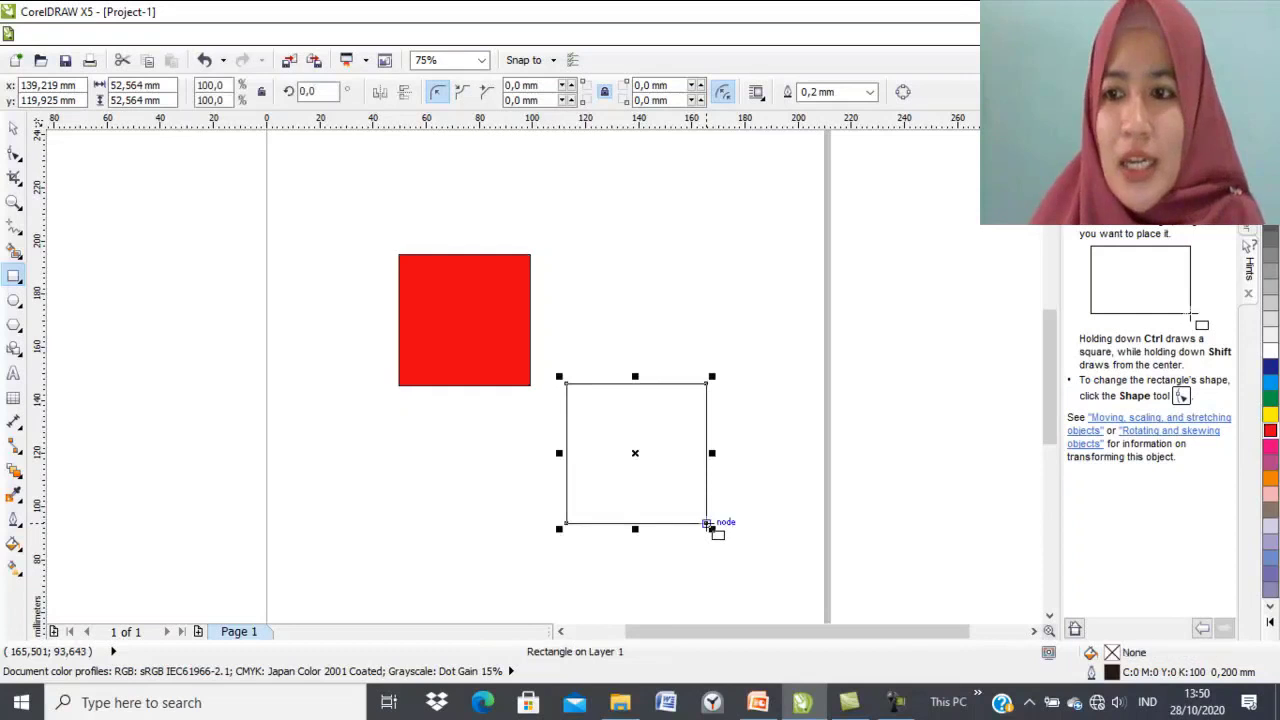
left_click(1271, 417)
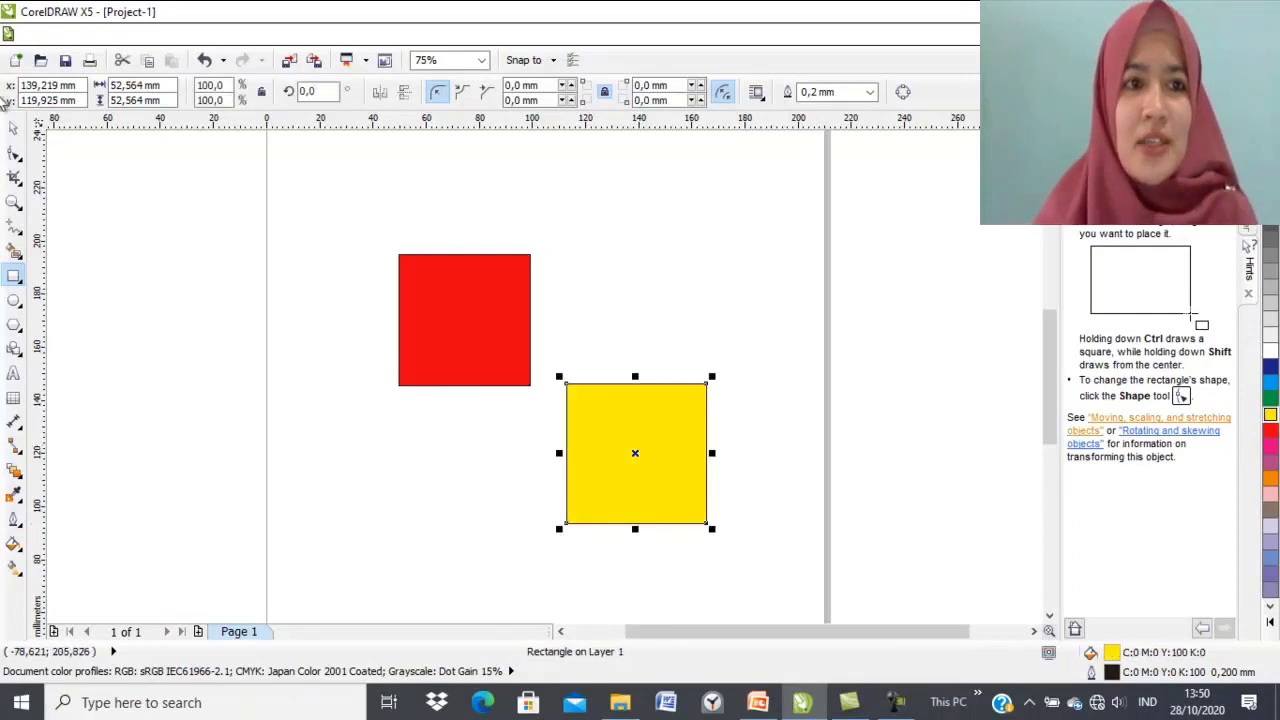
Step: Move the yellow square to overlap the red square's lower-right corner, adjust both squares' positions slightly, and deselect
left_click(13, 127)
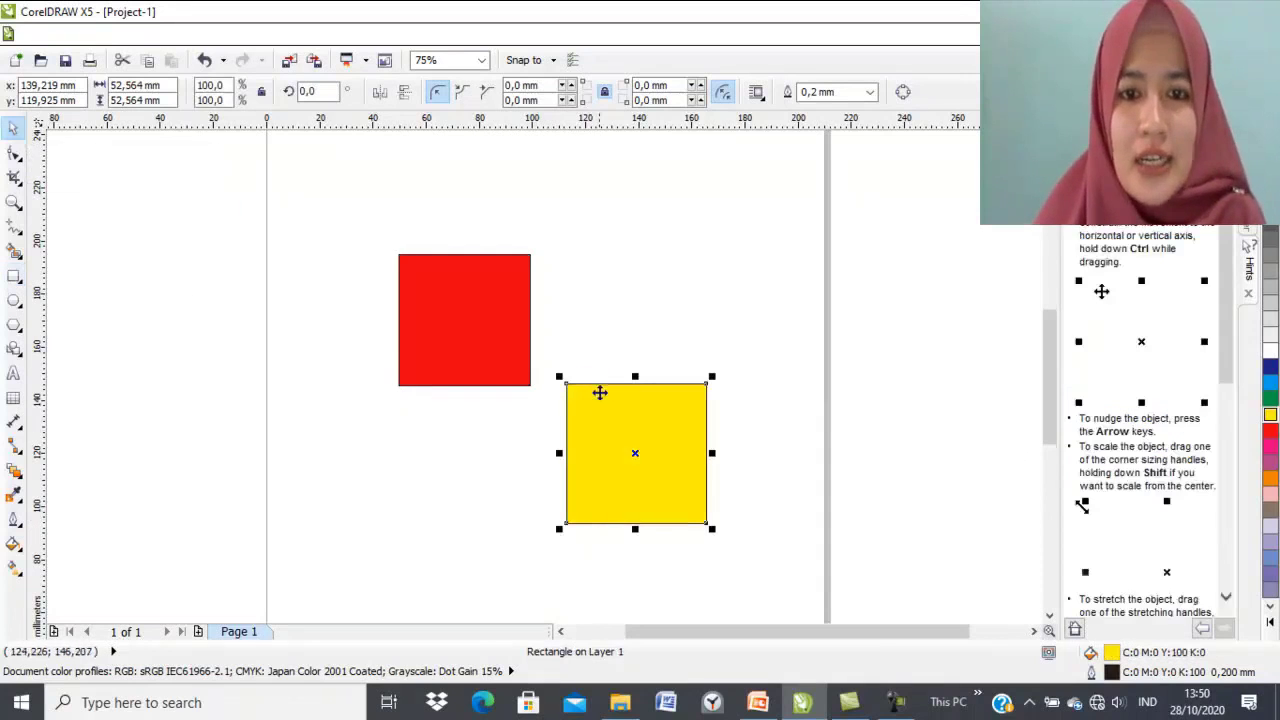
left_click_drag(600, 414, 494, 386)
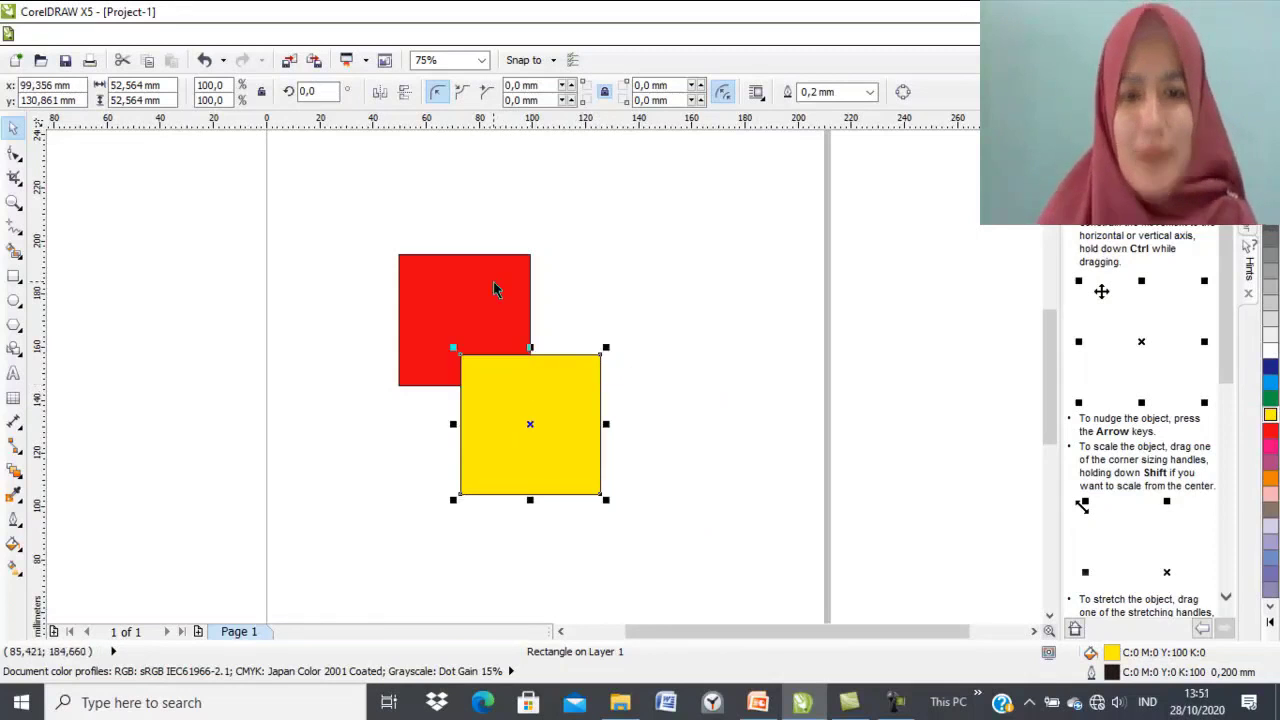
left_click_drag(493, 283, 507, 283)
left_click_drag(580, 358, 595, 356)
left_click(690, 340)
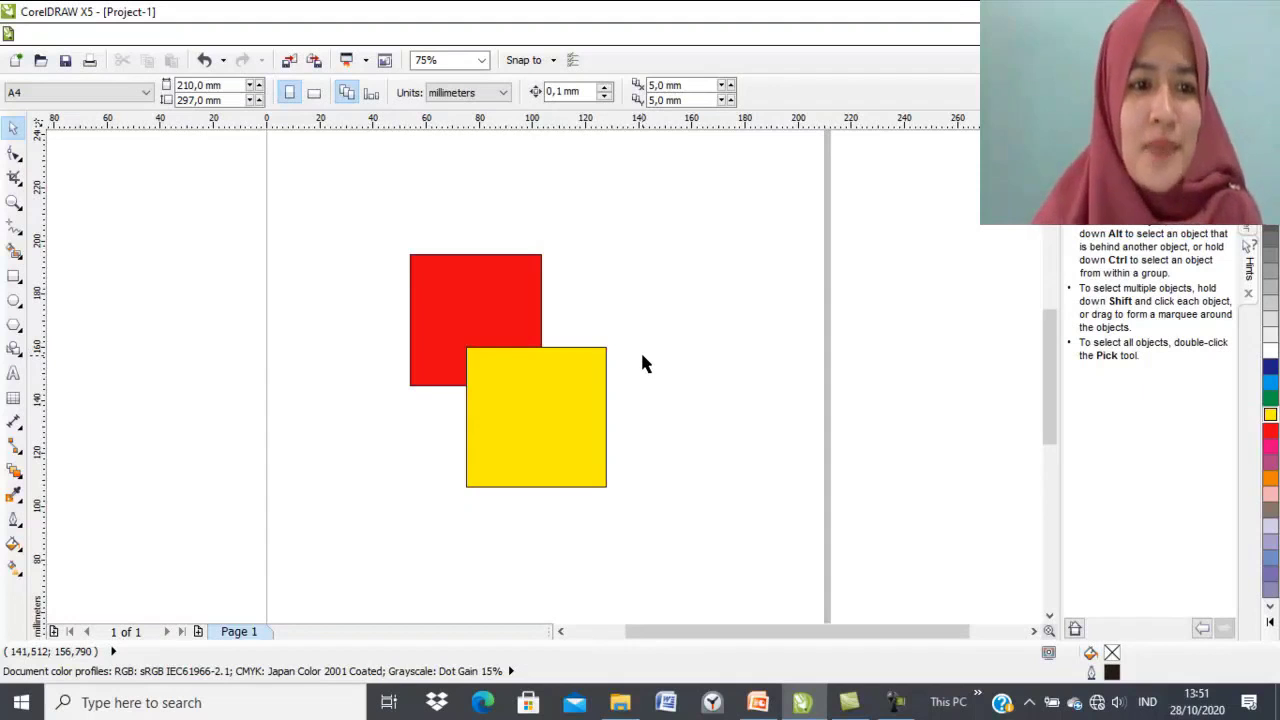
Step: Blend the red square into the yellow square using 20 steps
left_click(18, 478)
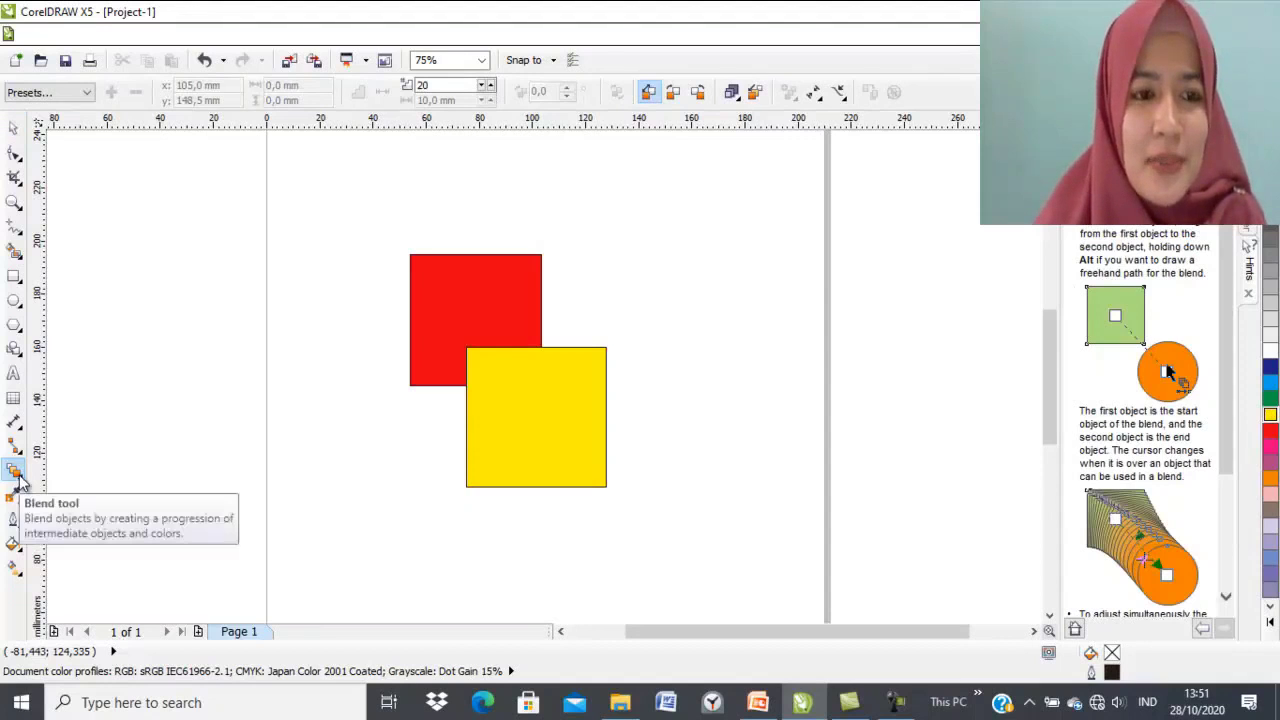
left_click(18, 478)
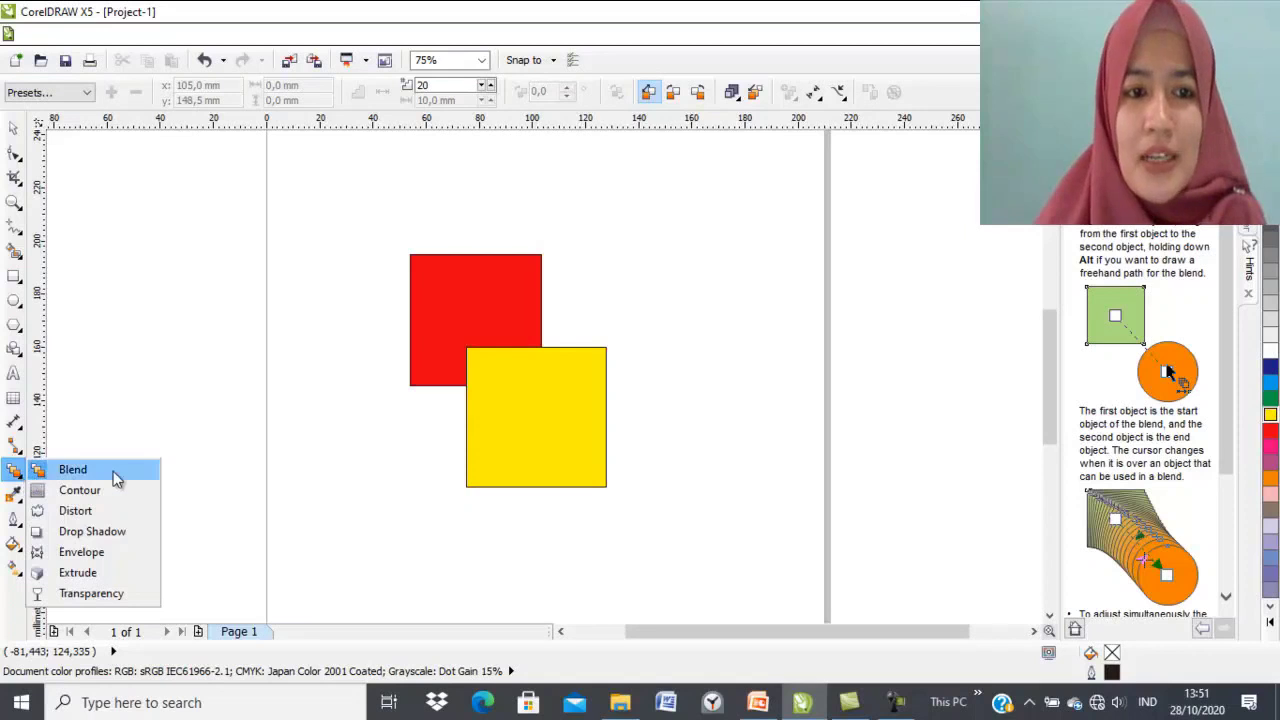
left_click(115, 472)
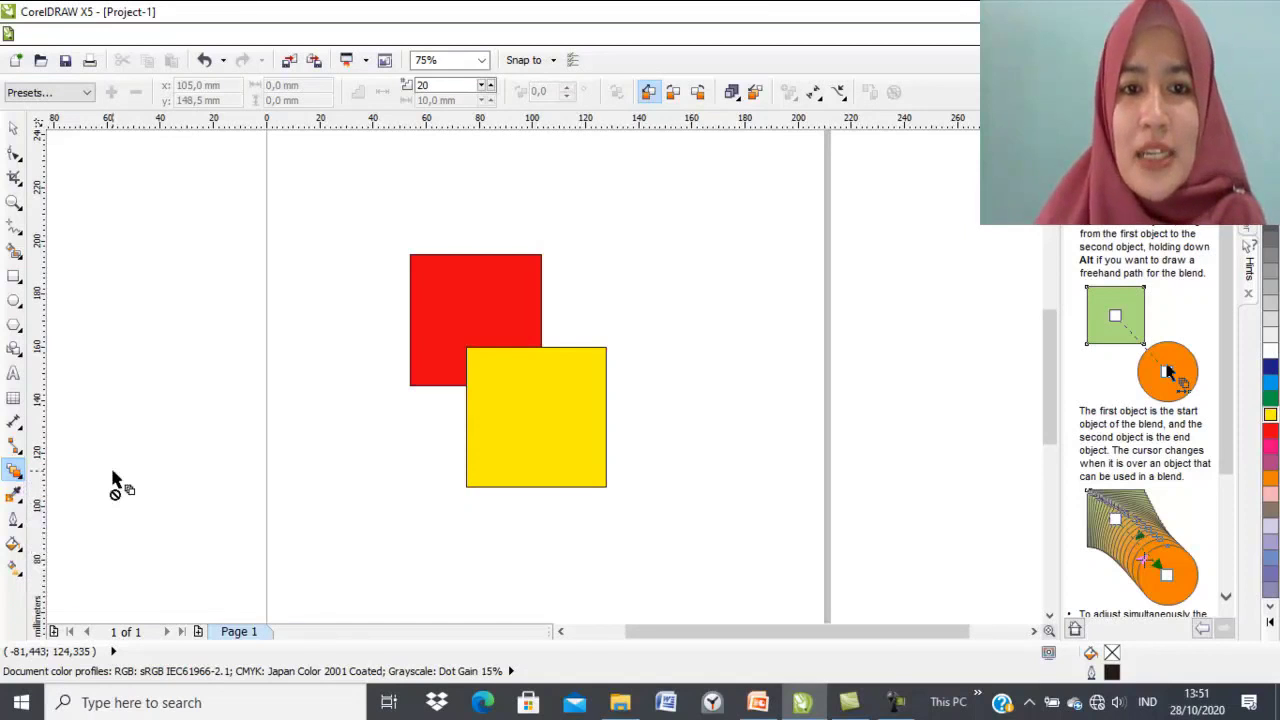
left_click(474, 314)
left_click_drag(474, 314, 540, 412)
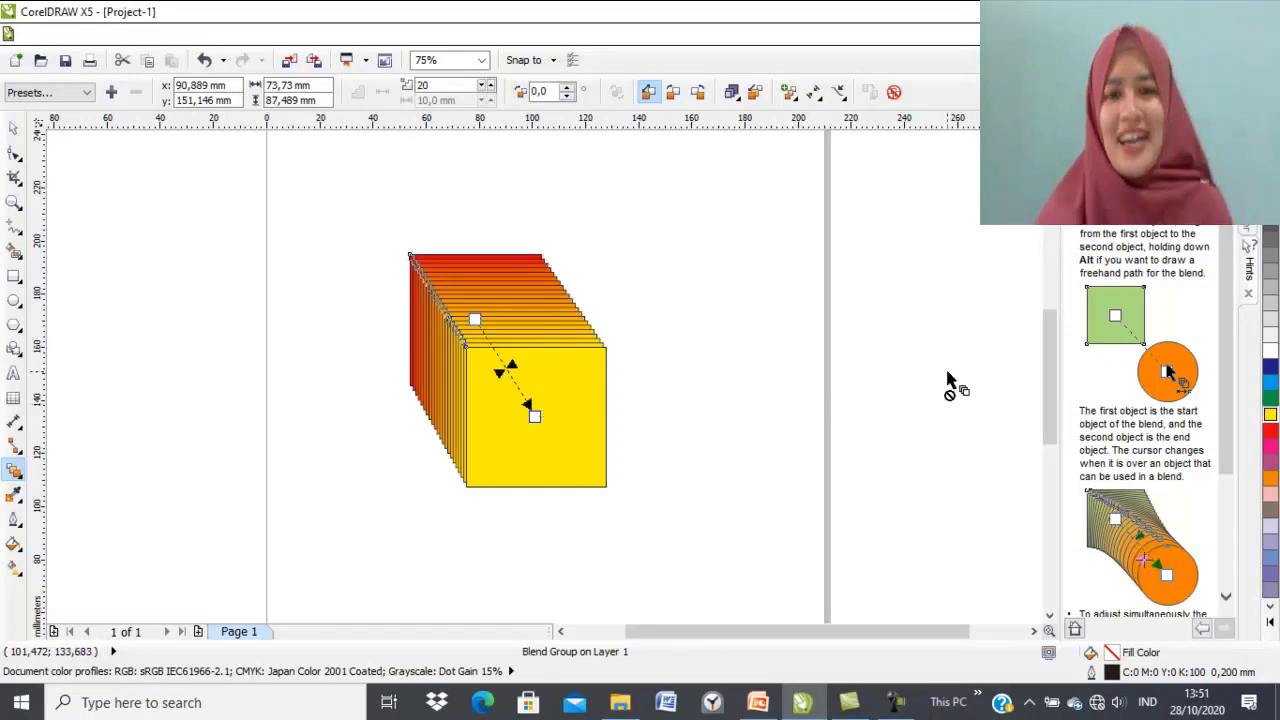
left_click(686, 409)
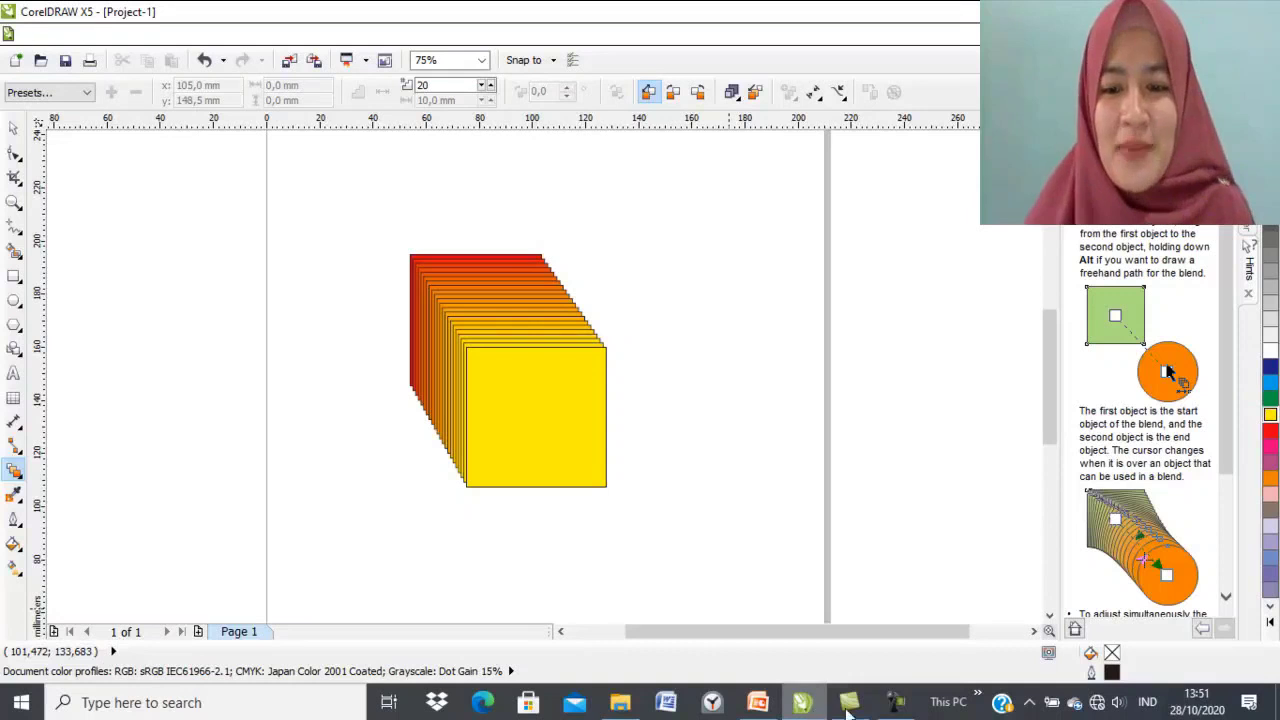
Step: Switch to PowerPoint and show the "Fitur Efek Yang Sering Digunakan" slide as a slide show
mouse_move(847, 708)
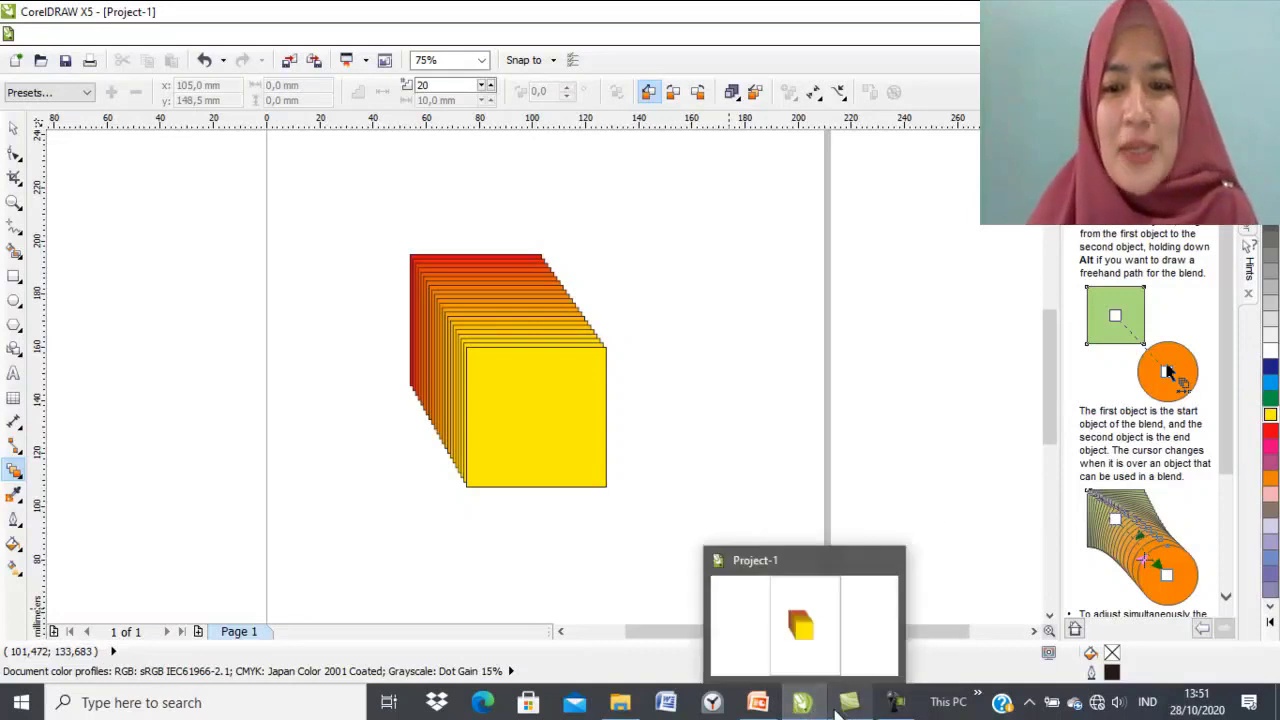
left_click(763, 705)
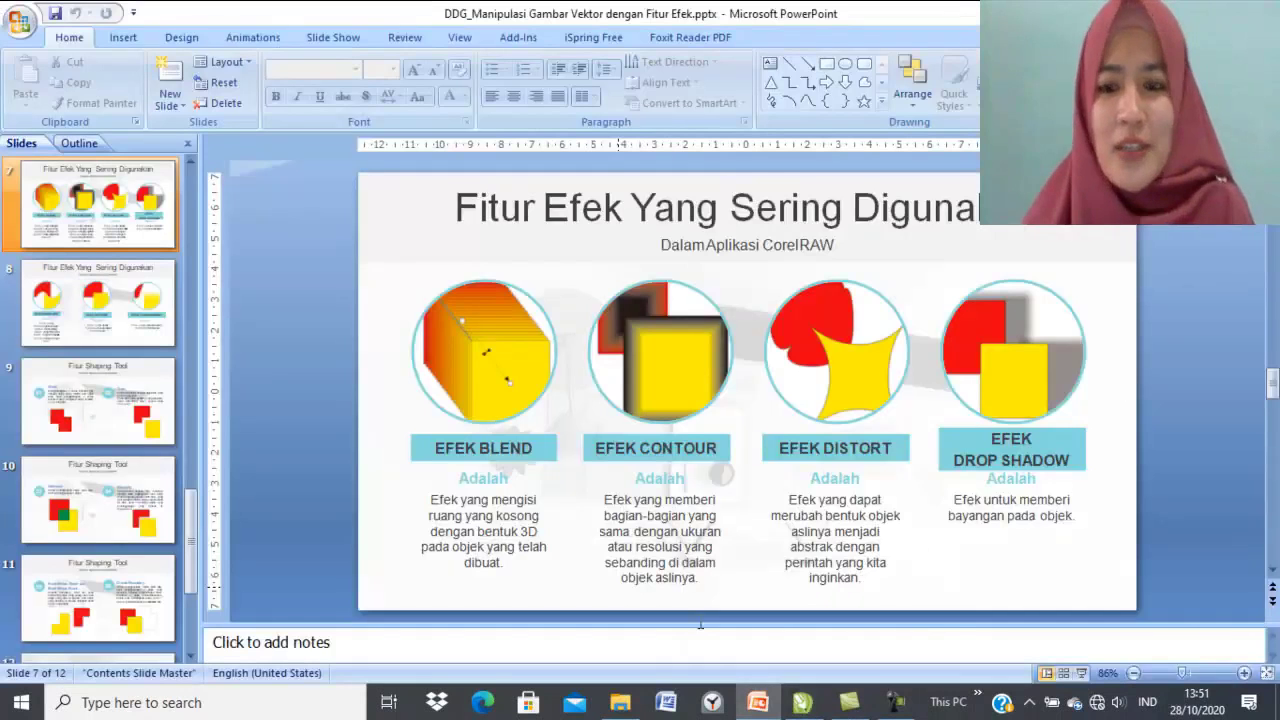
left_click(1081, 673)
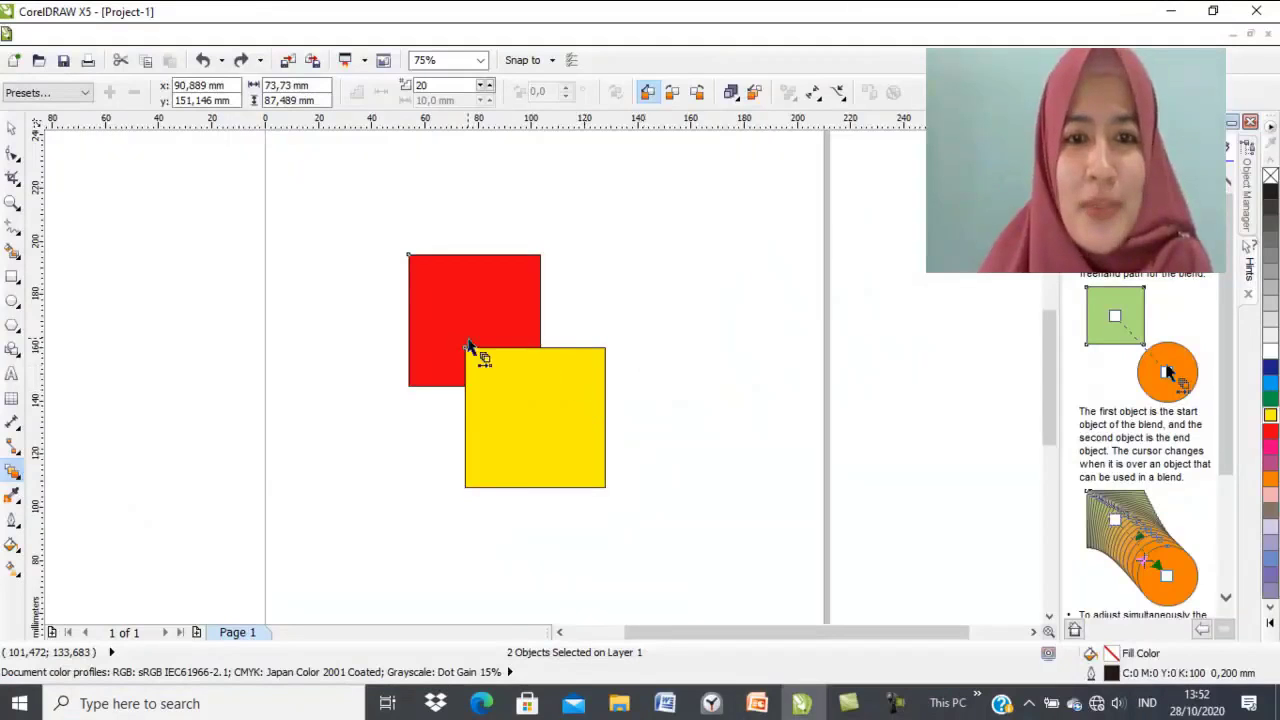
Step: Apply an outside contour to the red square and a 10-step outside contour with 2.0 mm offset to the yellow square
left_click(19, 480)
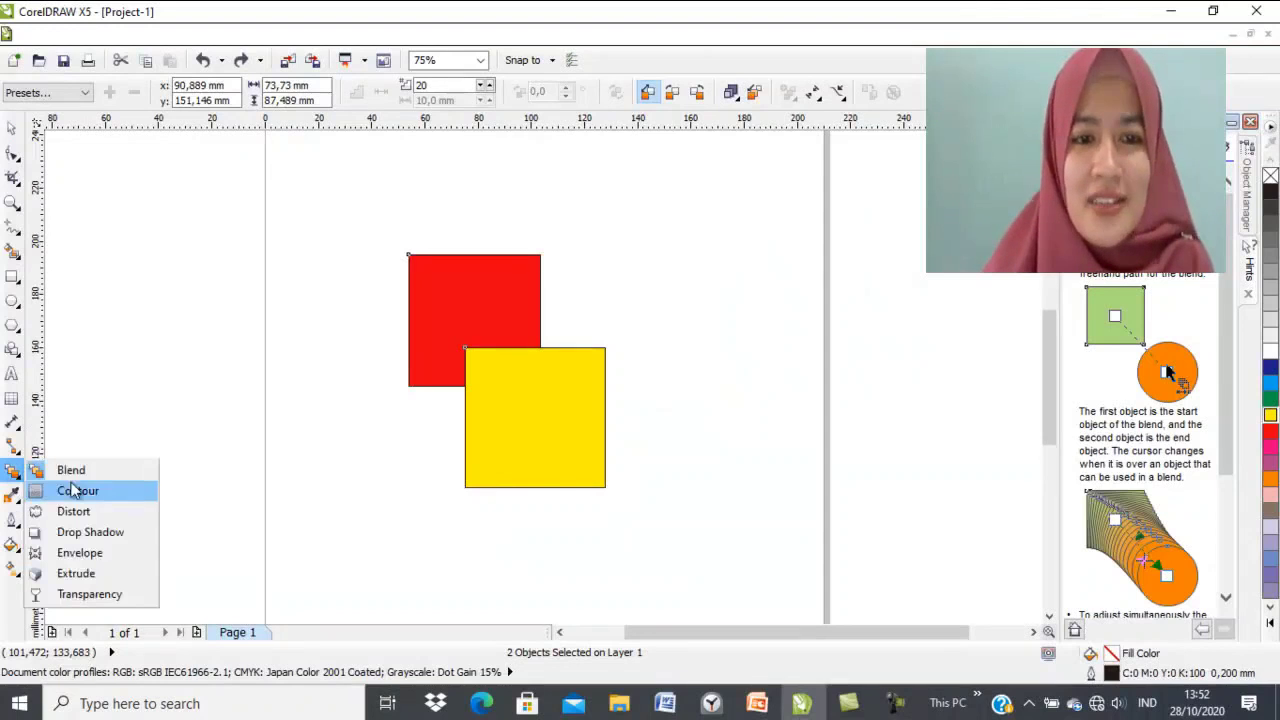
left_click(110, 491)
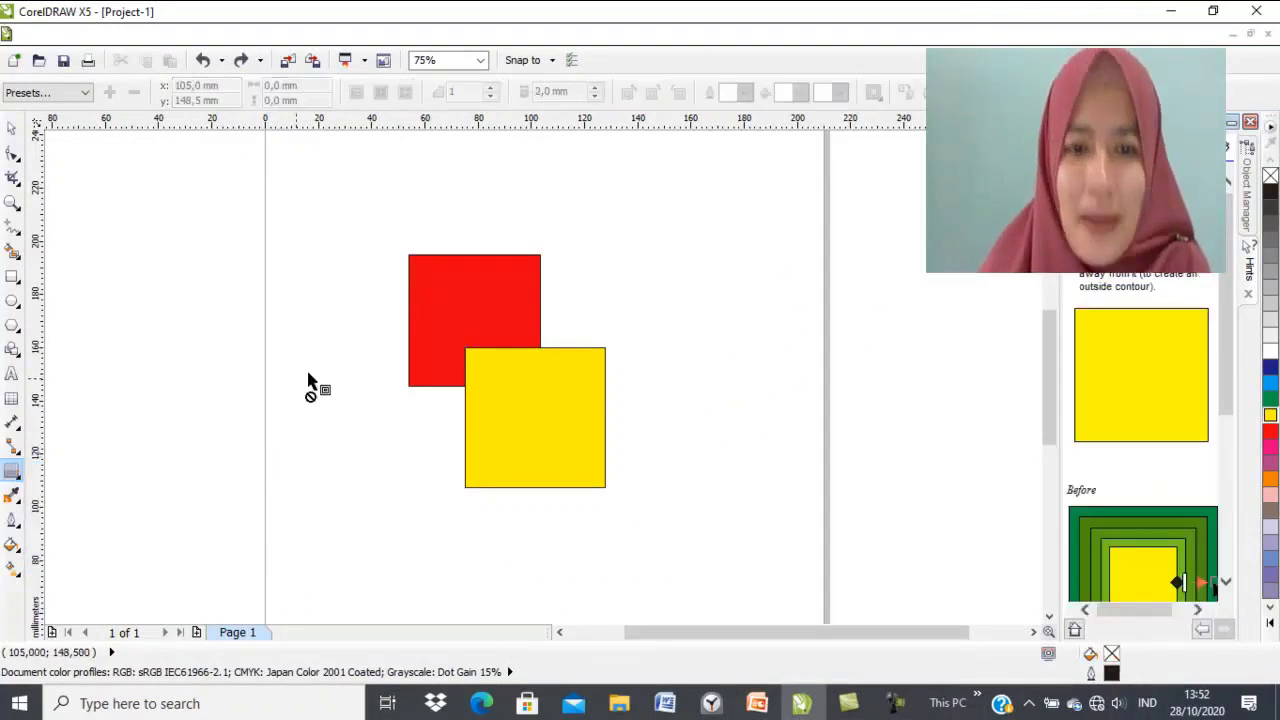
left_click(480, 305)
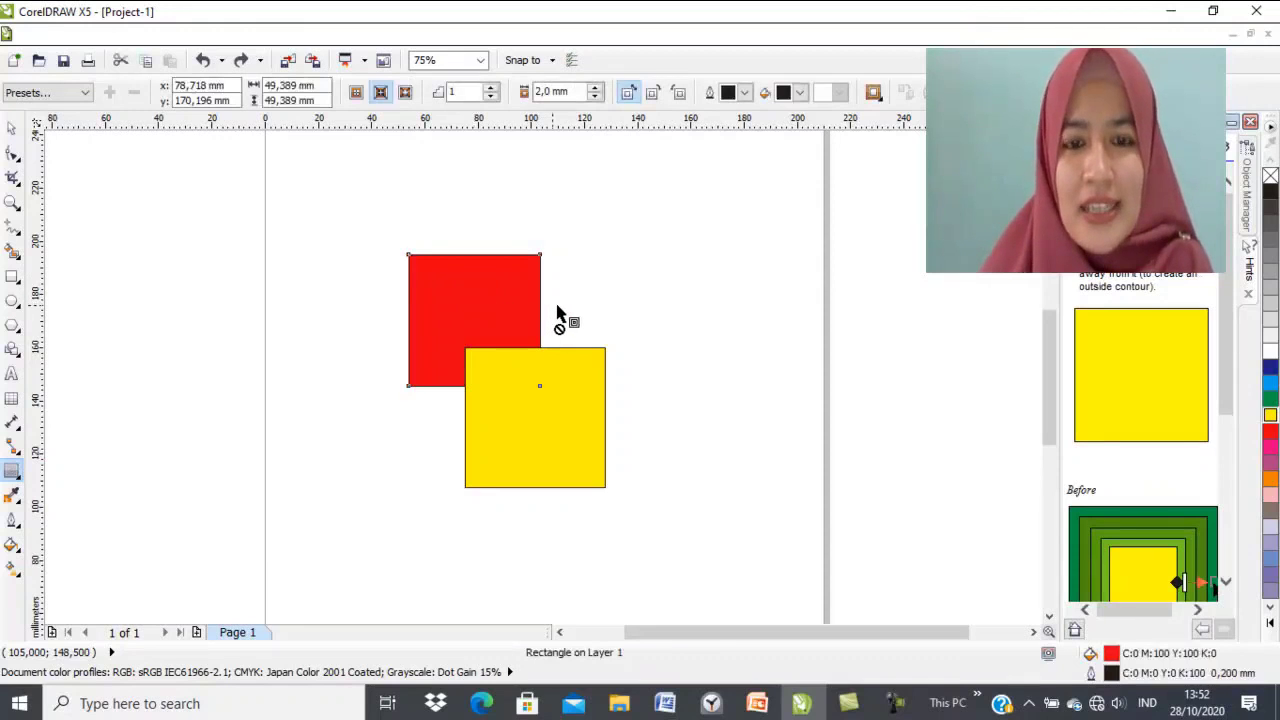
left_click(543, 422)
left_click(476, 321)
left_click_drag(476, 321, 547, 320)
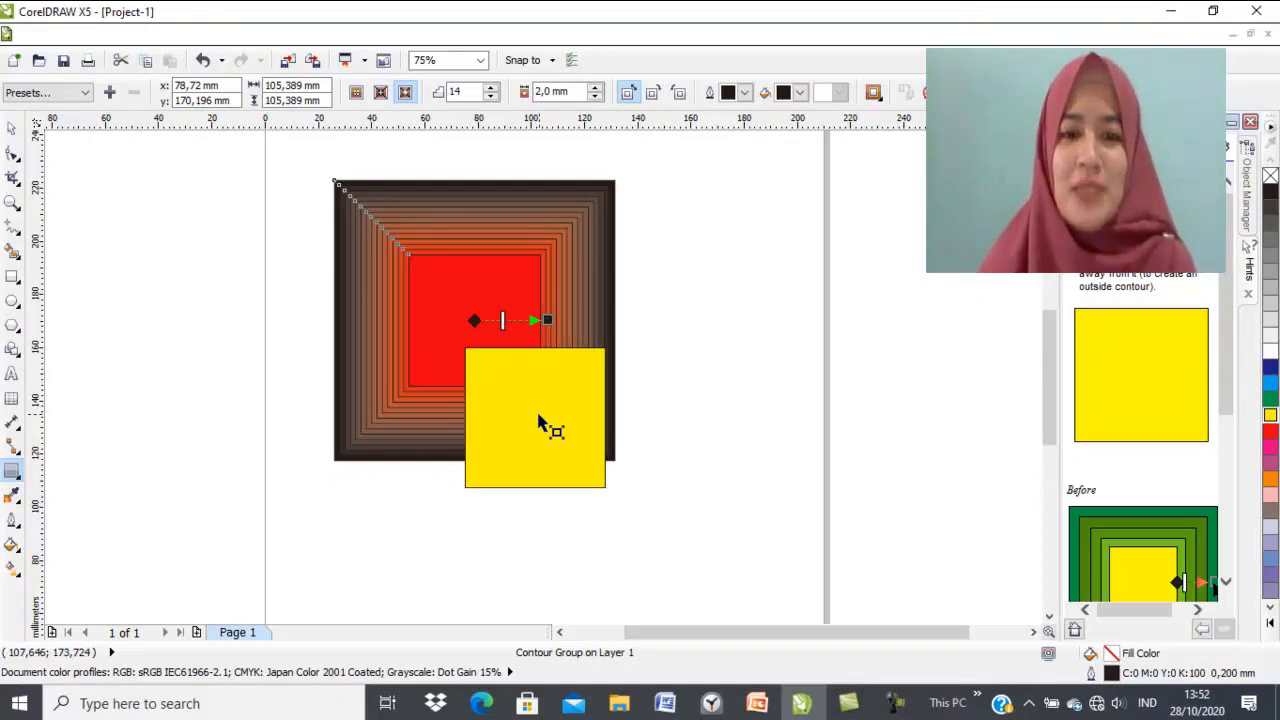
left_click_drag(540, 423, 591, 431)
left_click(555, 437)
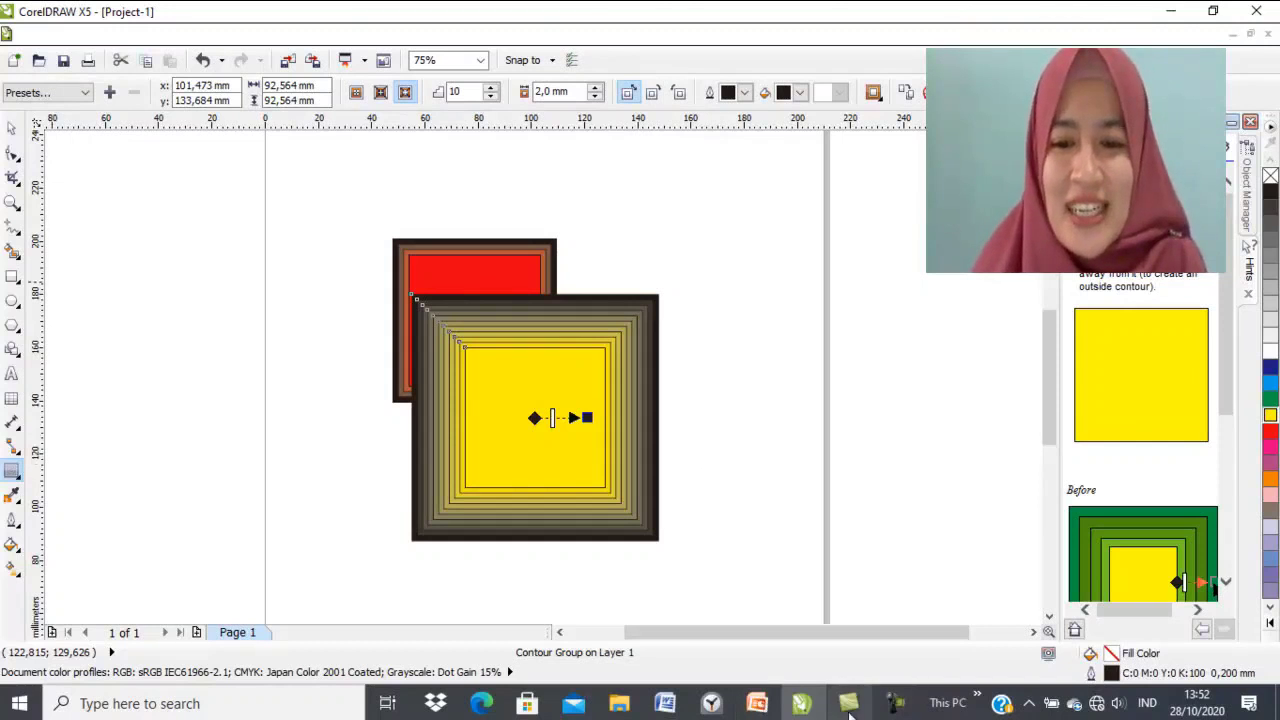
Step: Switch to PowerPoint and present the frequently used effects slide as a slide show
left_click(757, 703)
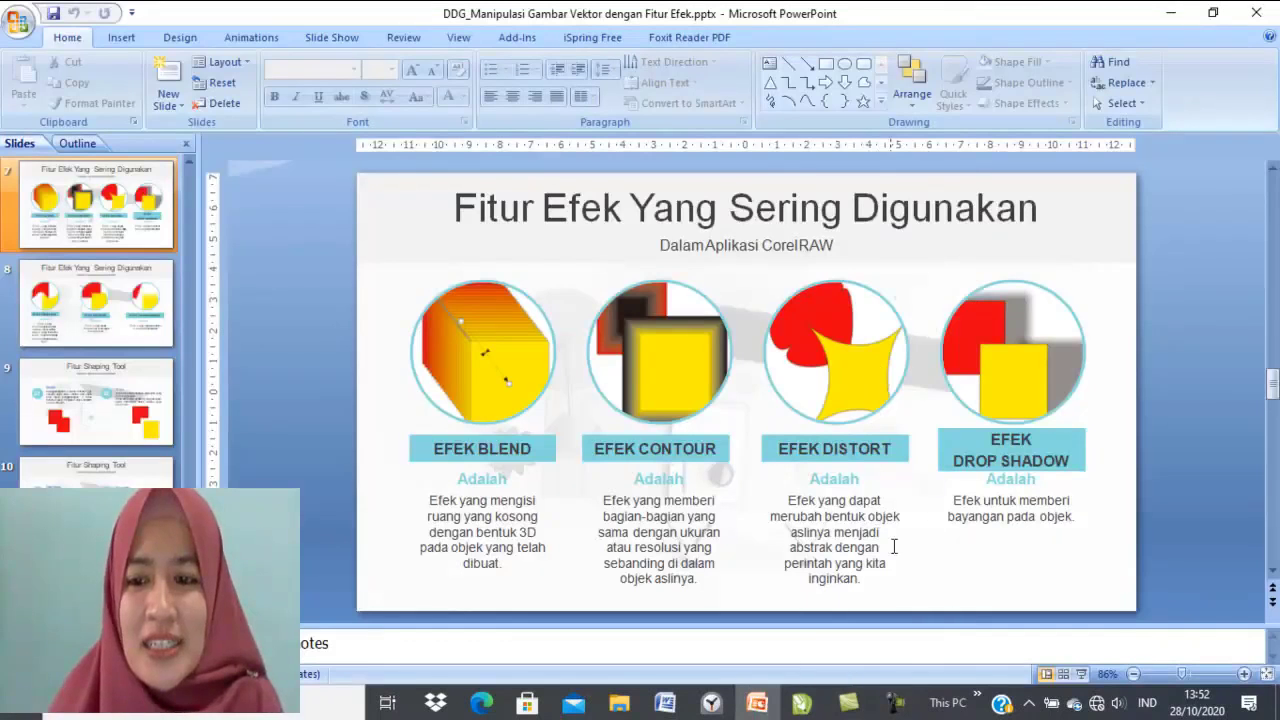
left_click(1080, 675)
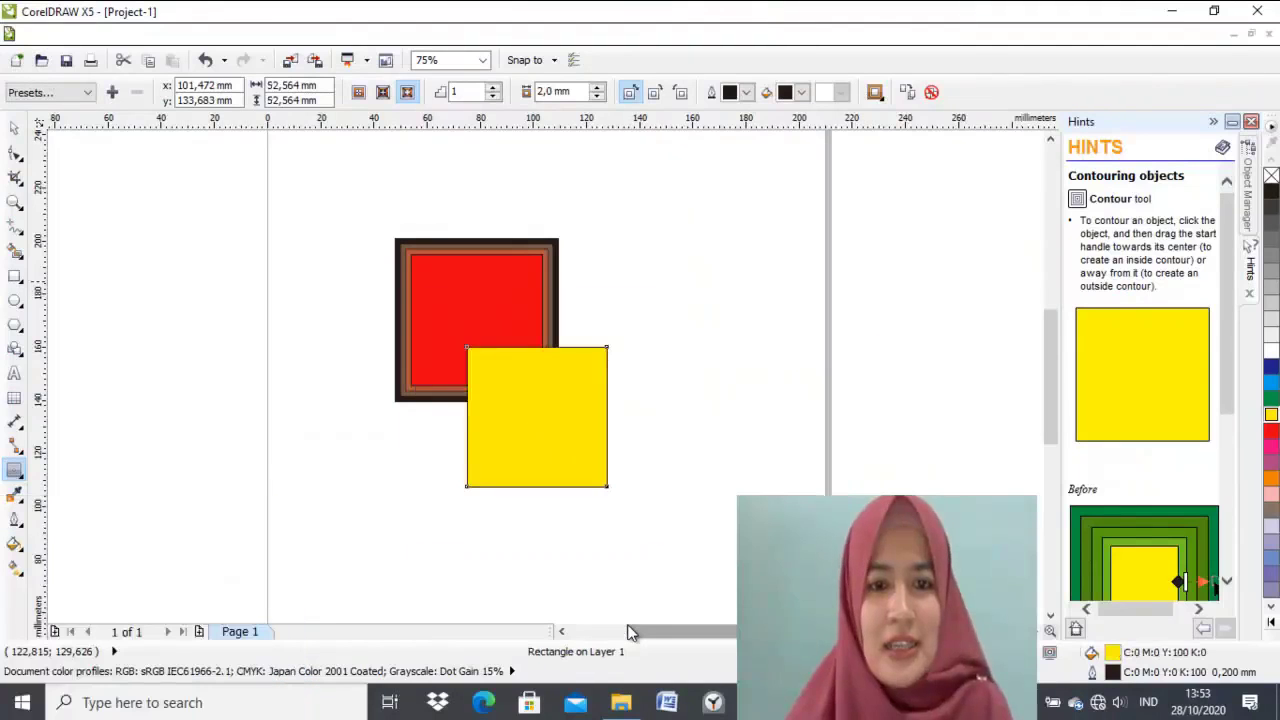
Step: Undo the contours on both squares and clear the selection
key("ctrl+z")
key("ctrl+z")
key("ctrl+z")
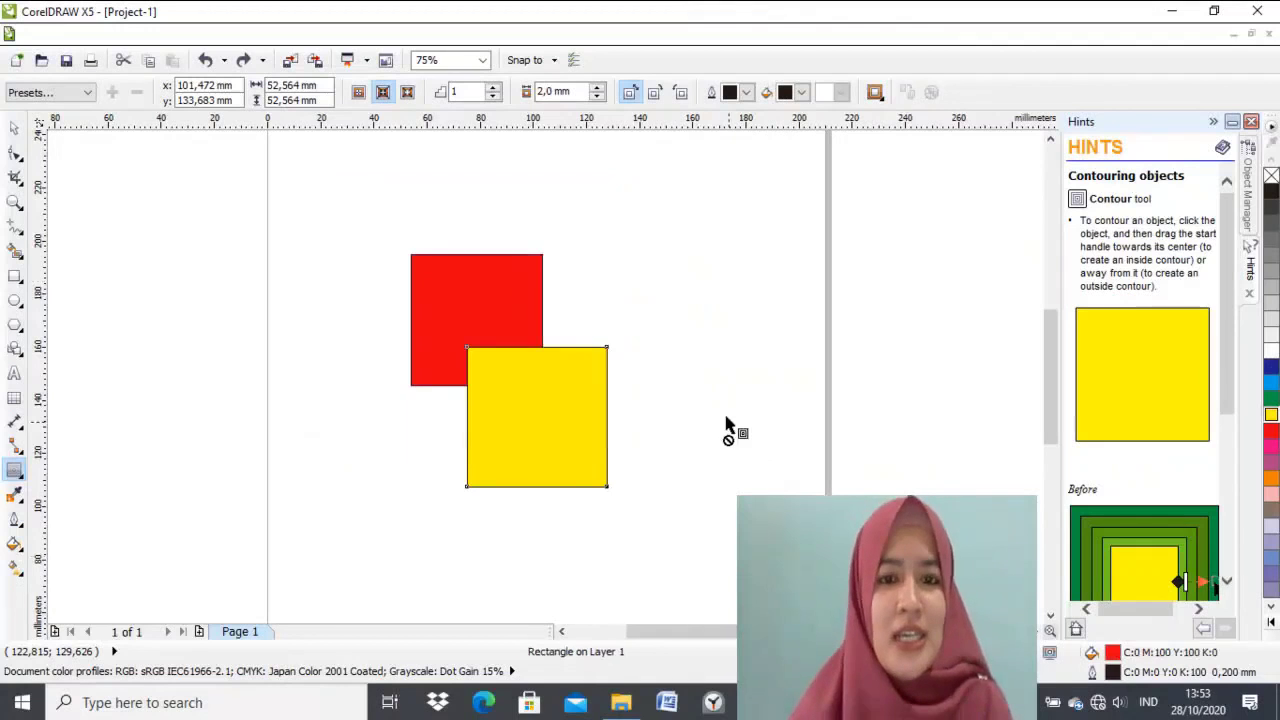
key("Escape")
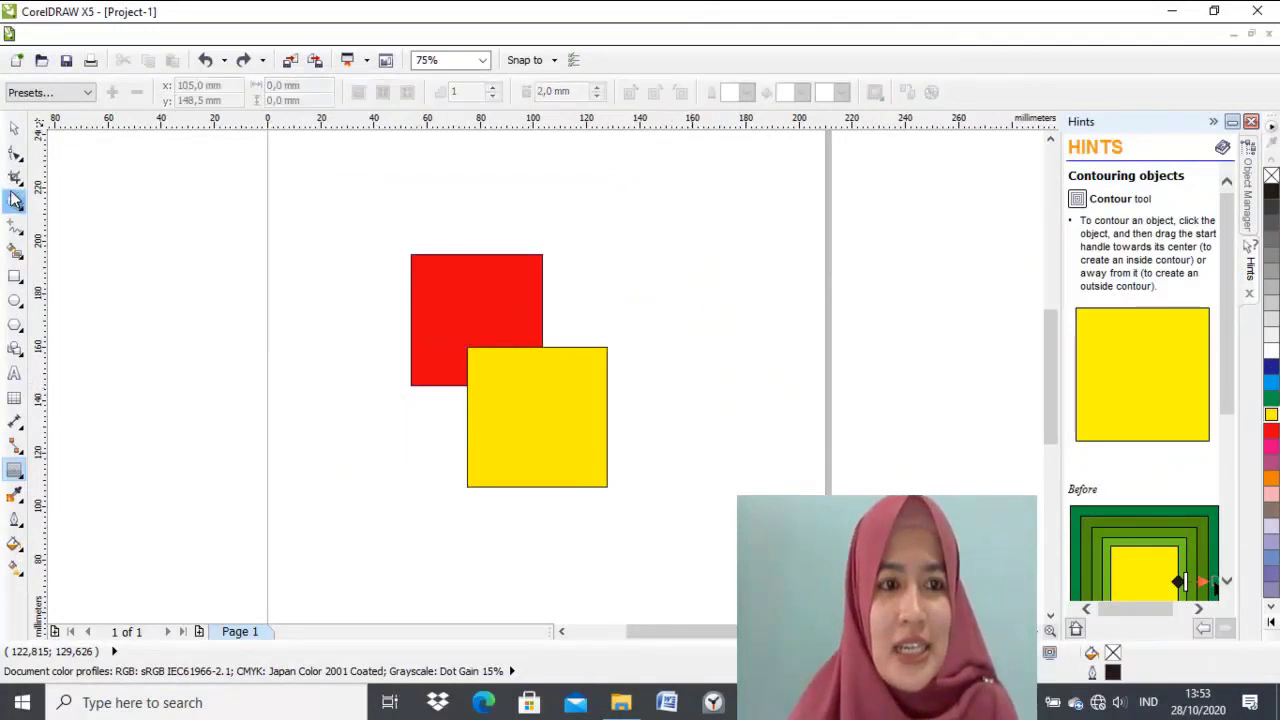
Step: Distort the red square with a push and pull distortion of amplitude about 27, plus another of about 19
left_click(14, 128)
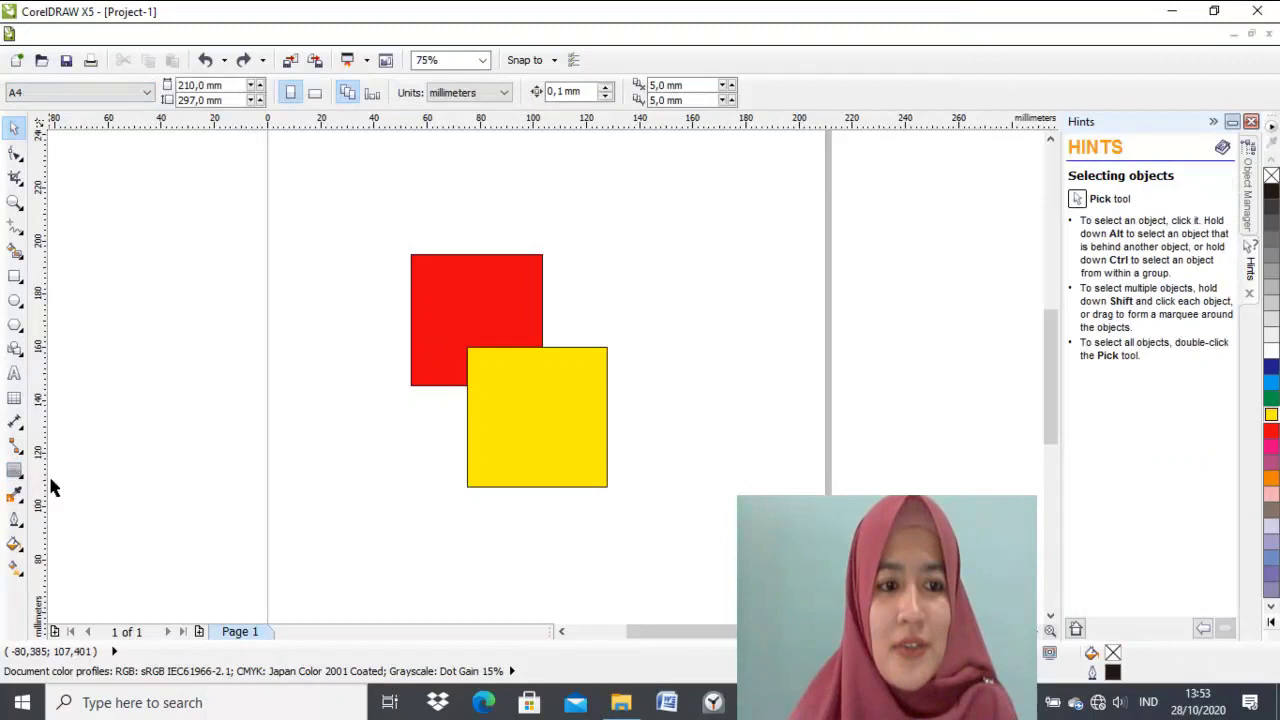
left_click(20, 476)
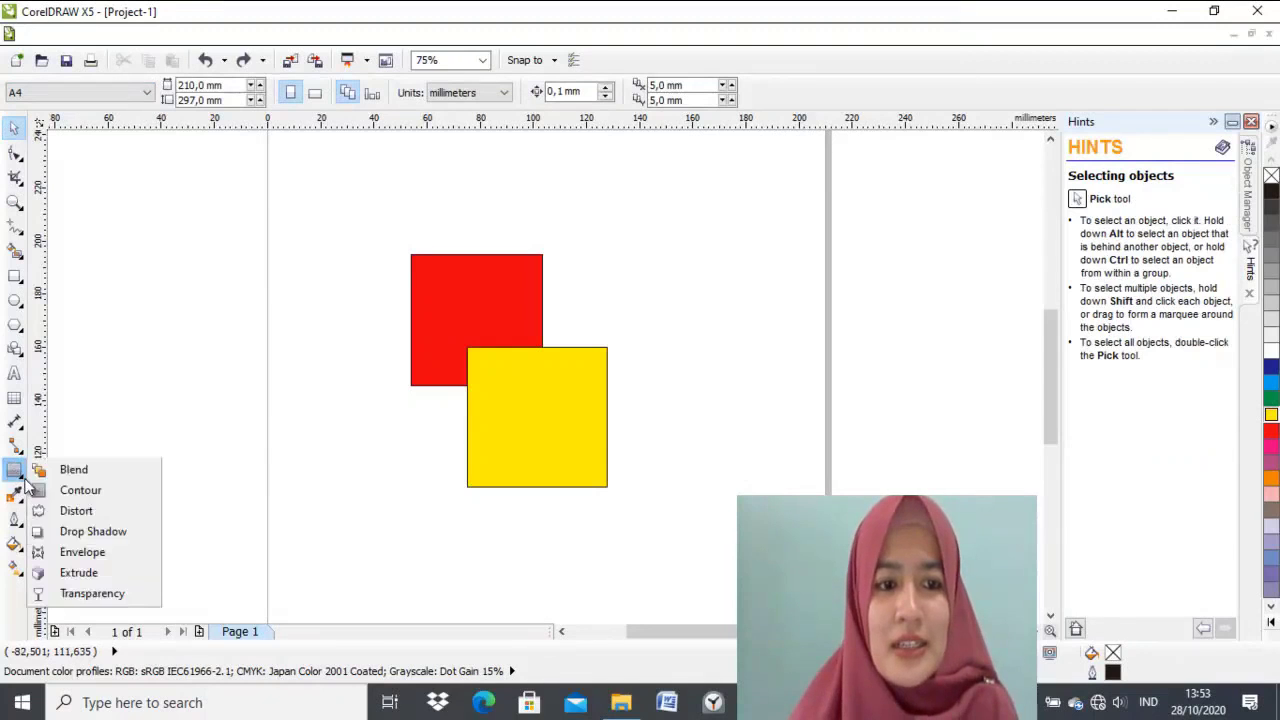
left_click(104, 518)
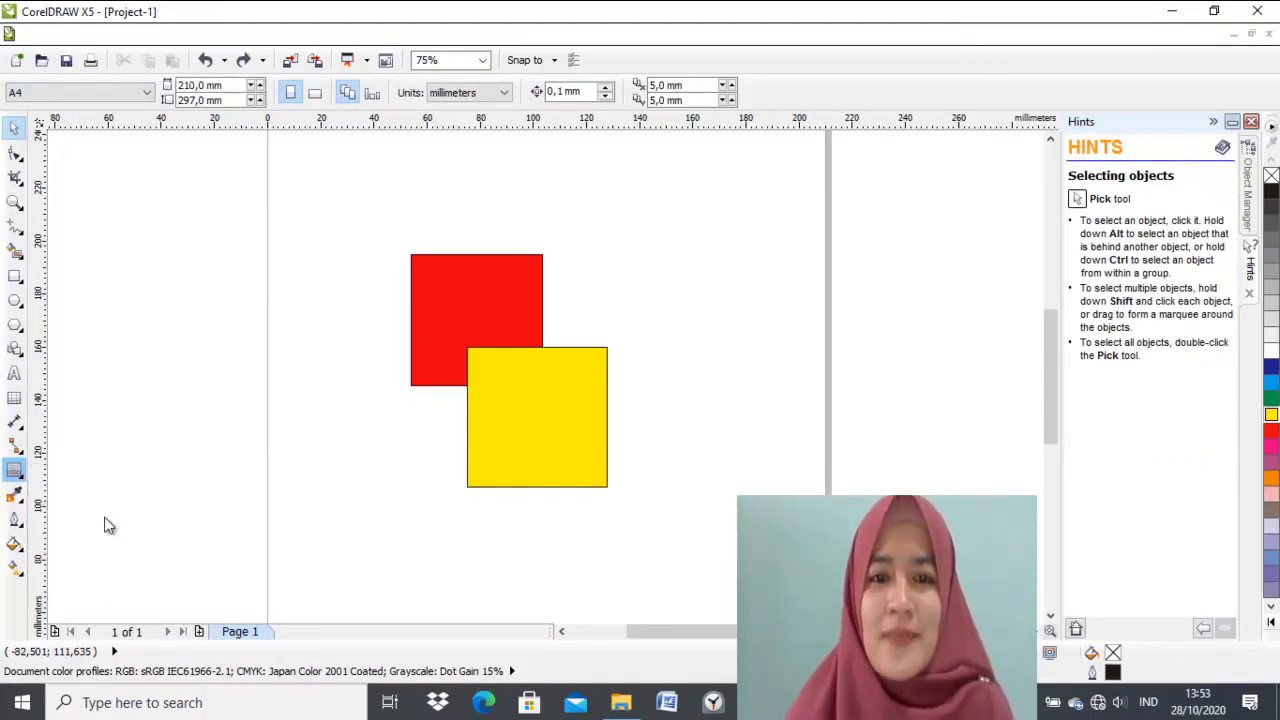
left_click(493, 320)
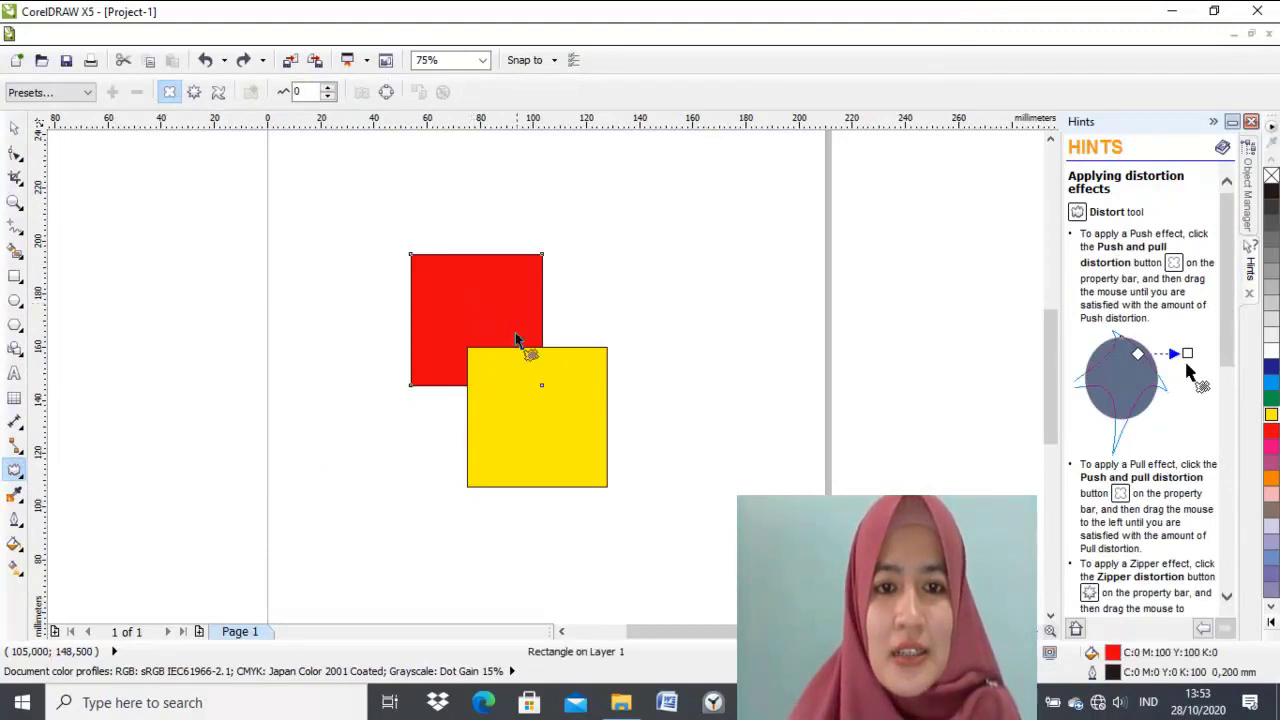
left_click_drag(478, 292, 507, 292)
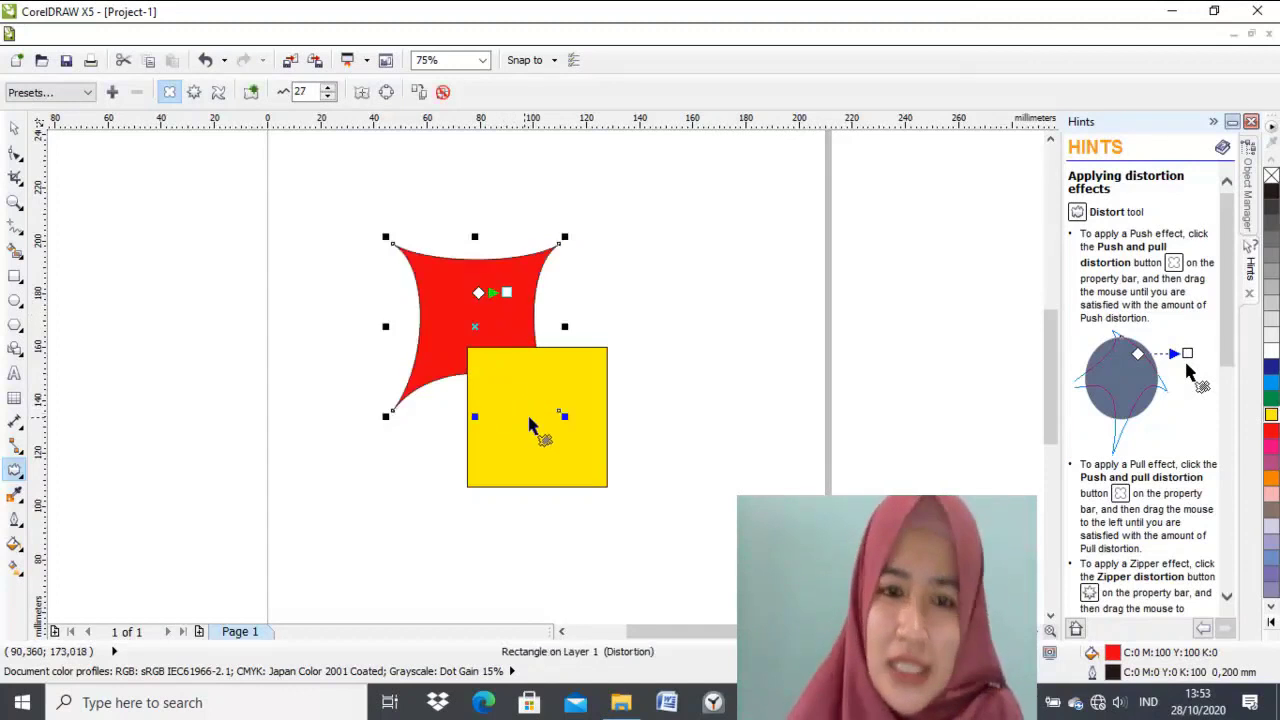
mouse_move(527, 417)
left_mouse_down()
mouse_move(560, 423)
mouse_move(545, 415)
left_mouse_up()
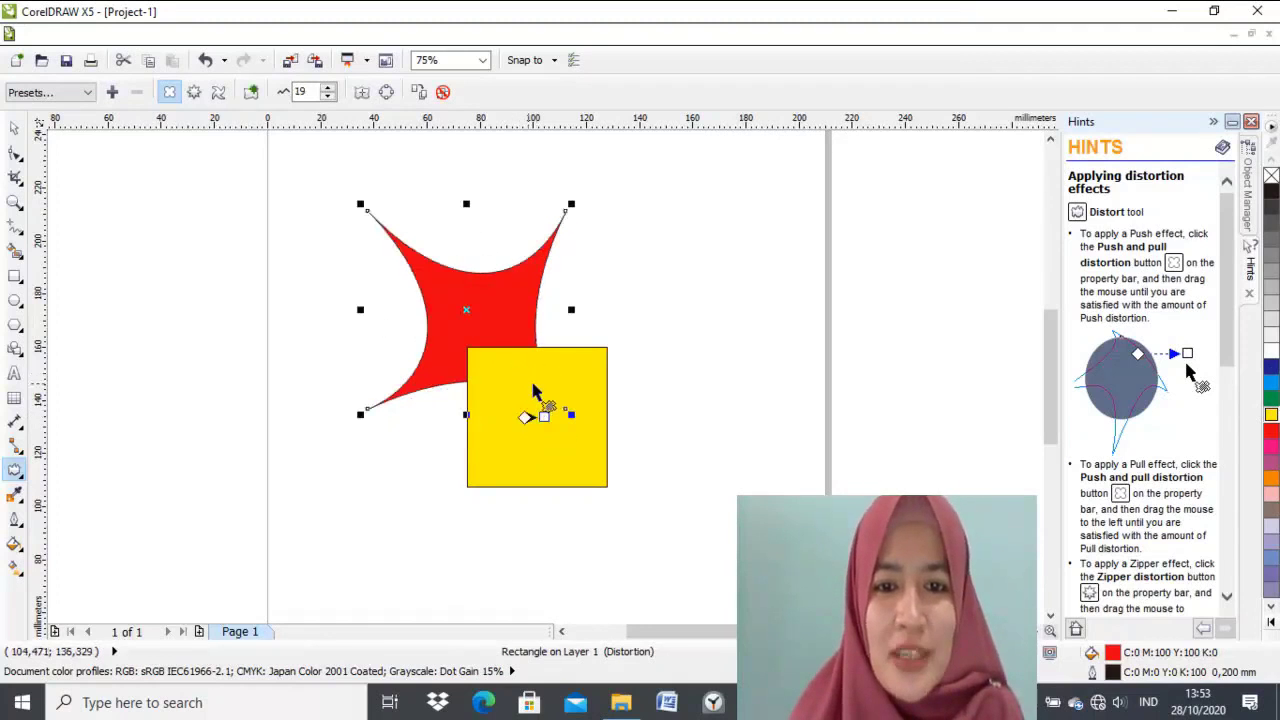
Step: Distort the yellow square into a rounded petal shape with a push and pull distortion of amplitude about -45
left_click(533, 392)
left_click_drag(538, 384, 505, 470)
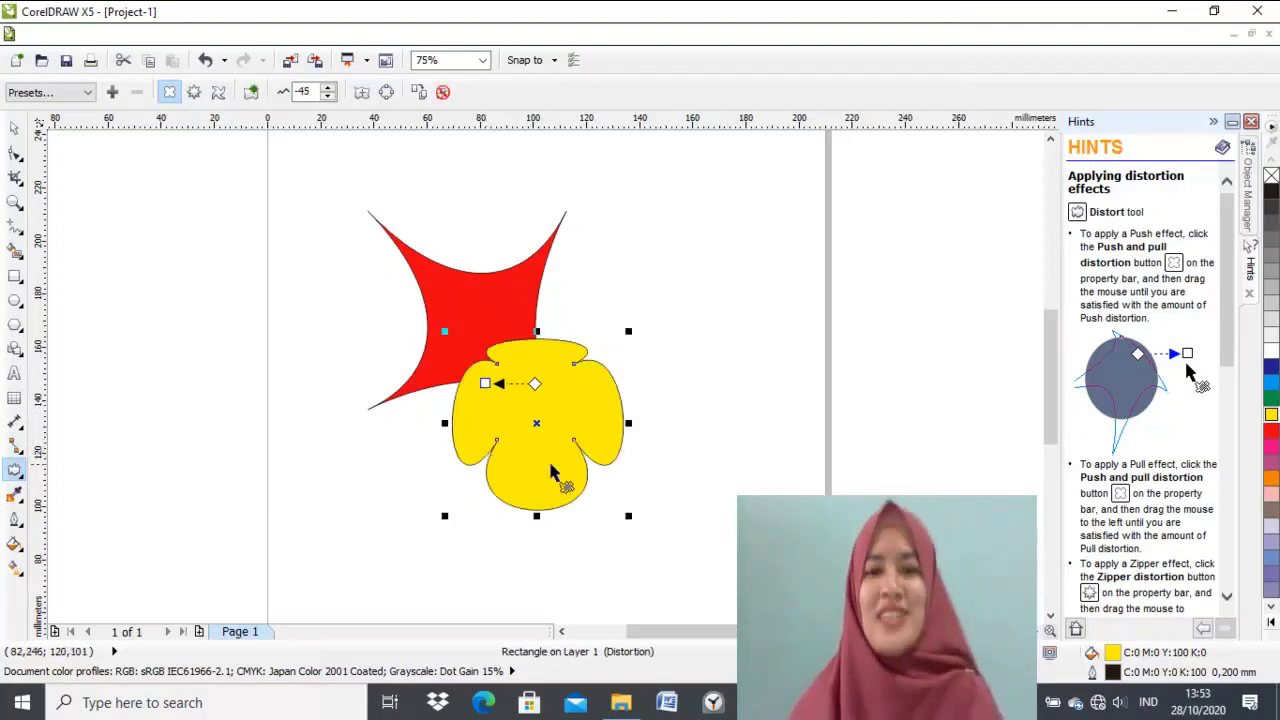
left_click(729, 463)
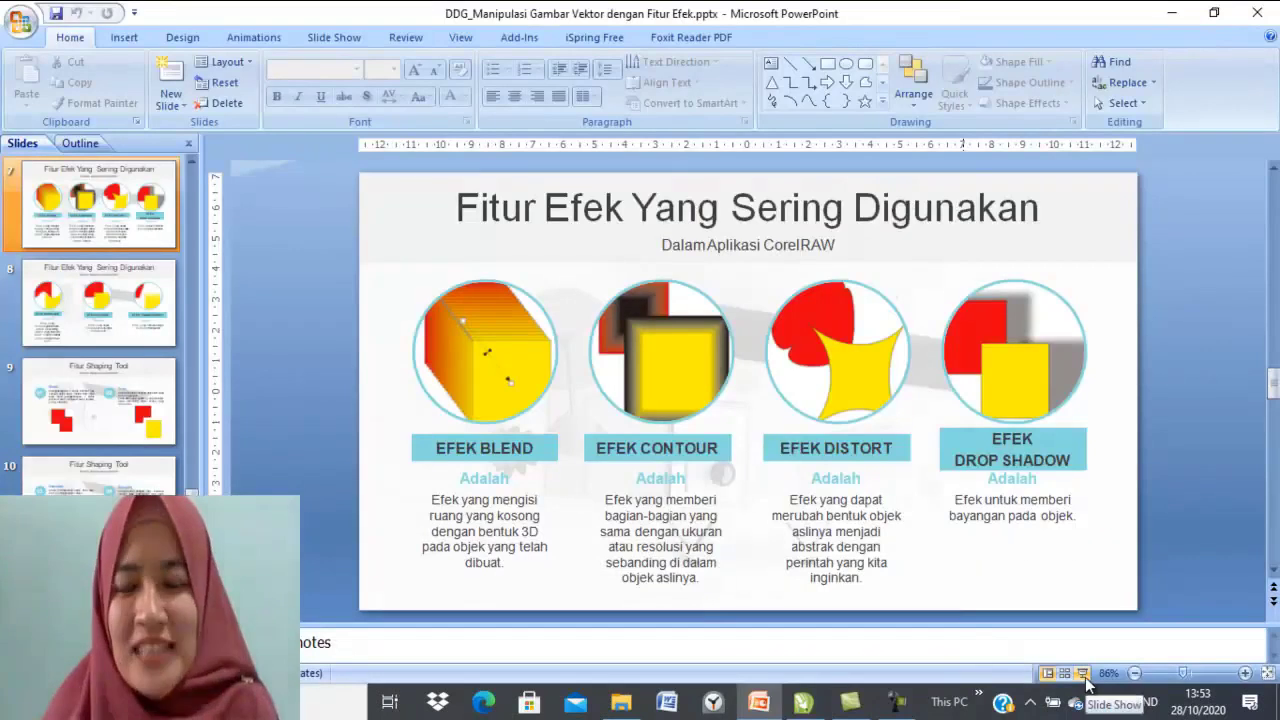
Step: Present the effects slide full screen in PowerPoint, end the slide show, and return to CorelDRAW
key("shift+F5")
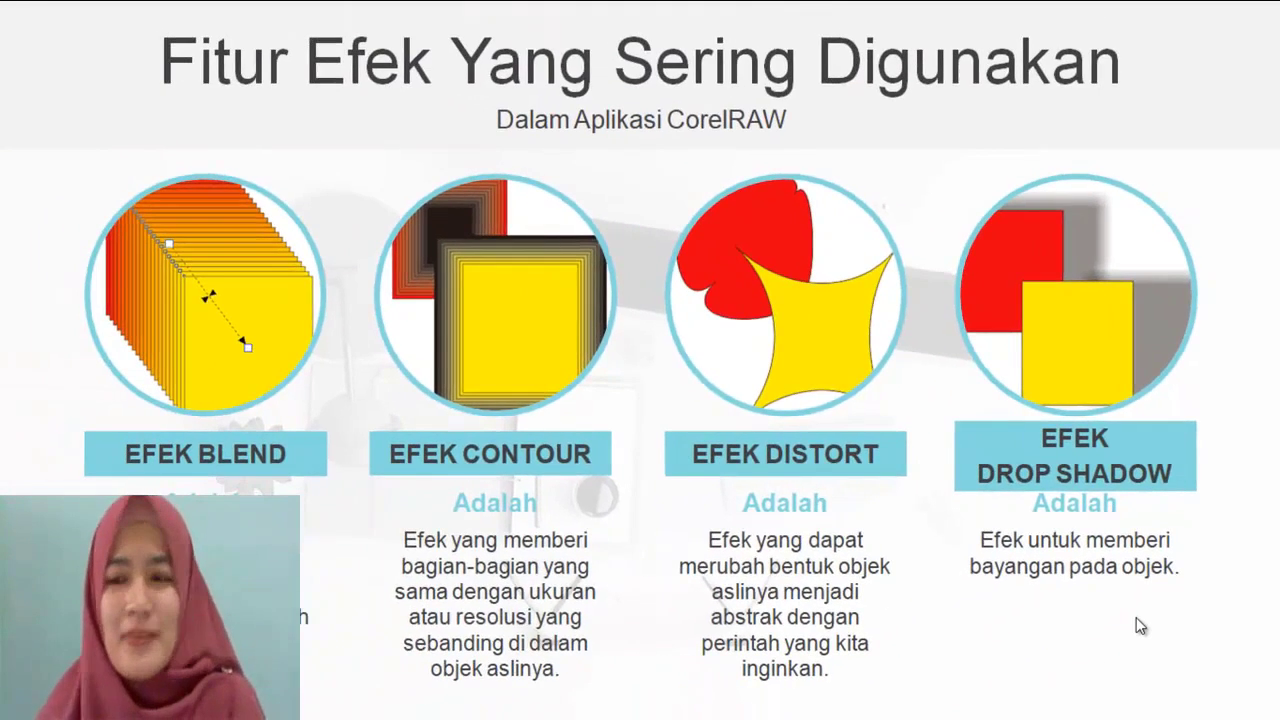
key("Escape")
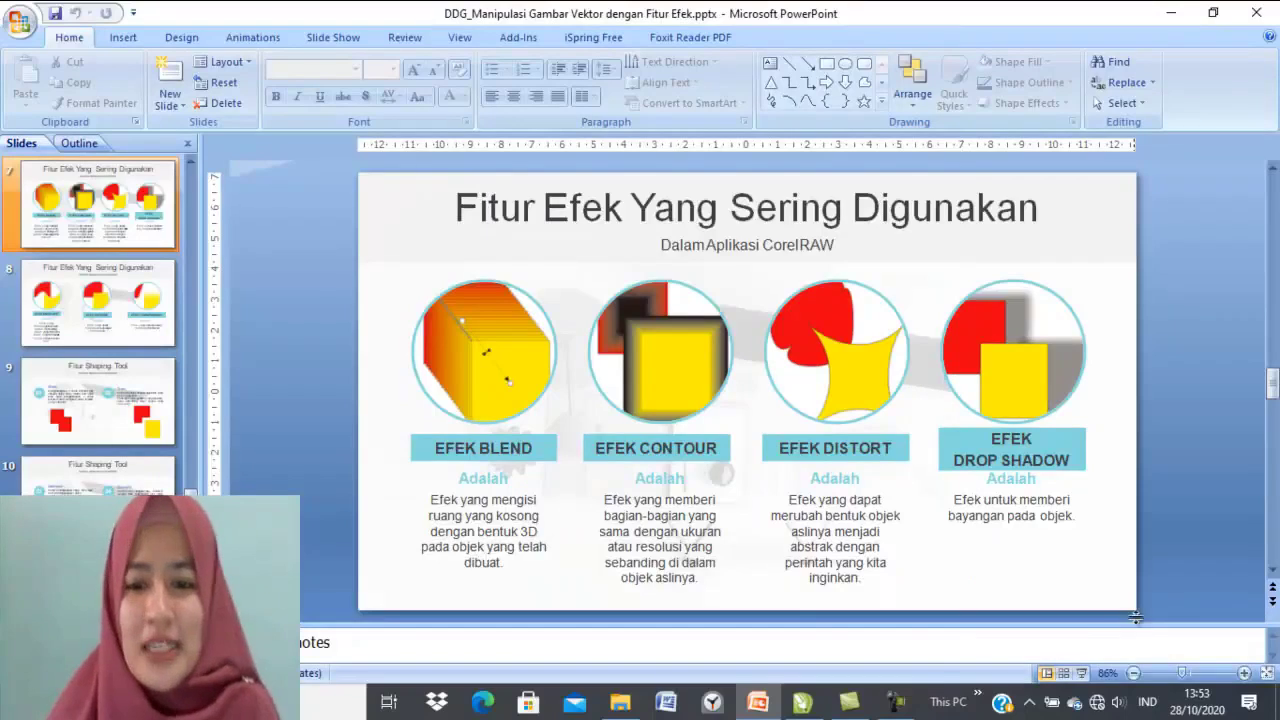
left_click(822, 702)
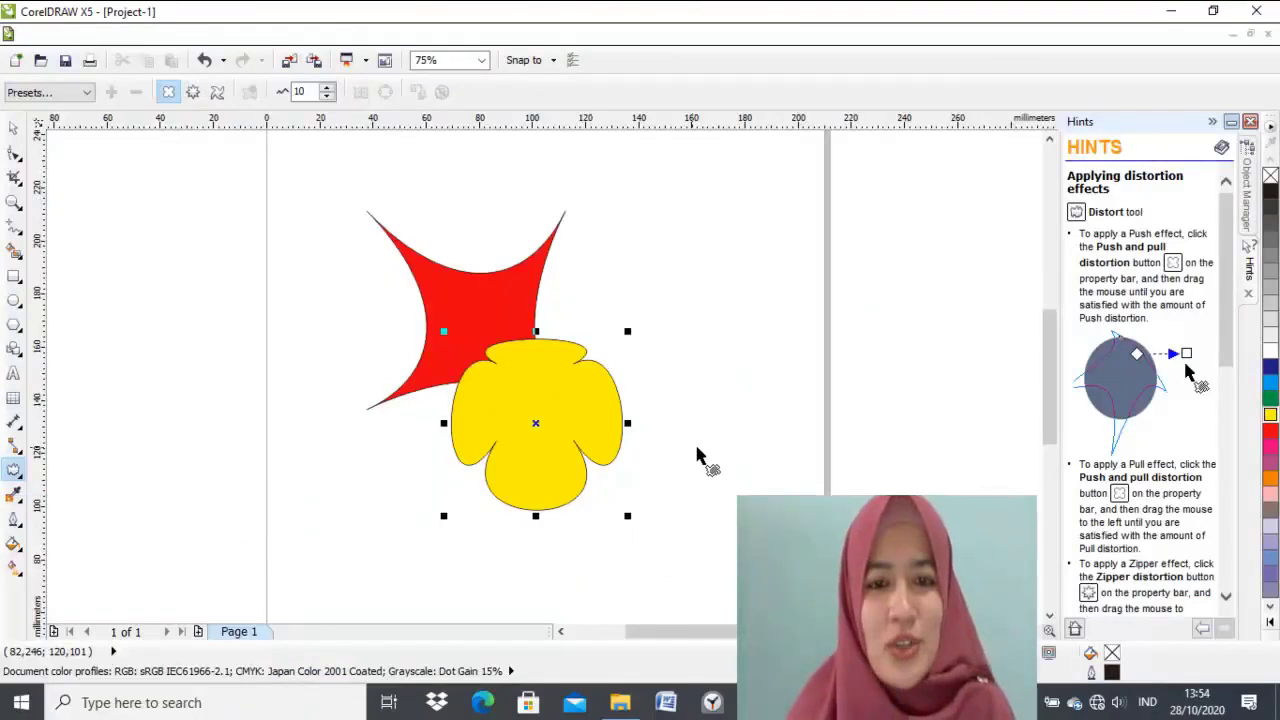
Step: Undo the distortions on the yellow and red shapes
key("ctrl+z")
key("ctrl+z")
key("ctrl+z")
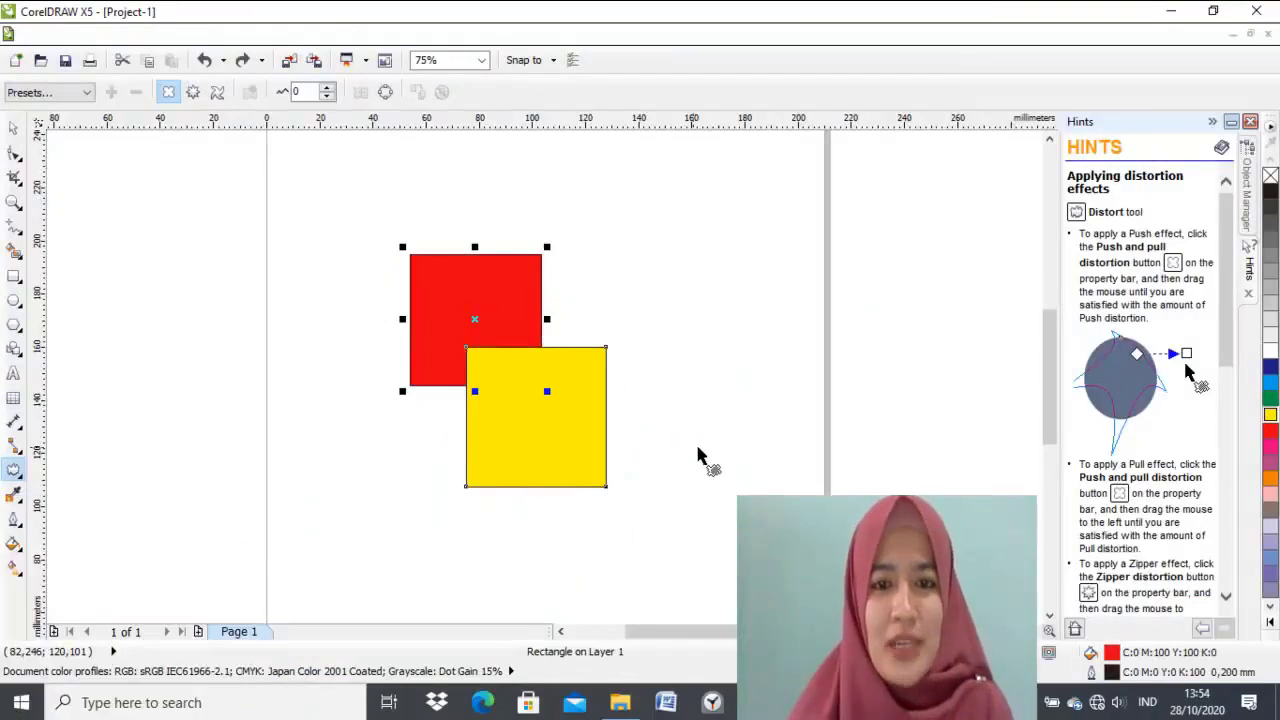
Step: Add a drop shadow to the red square, offset about 19 mm horizontally and -0.9 mm vertically
left_click(667, 394)
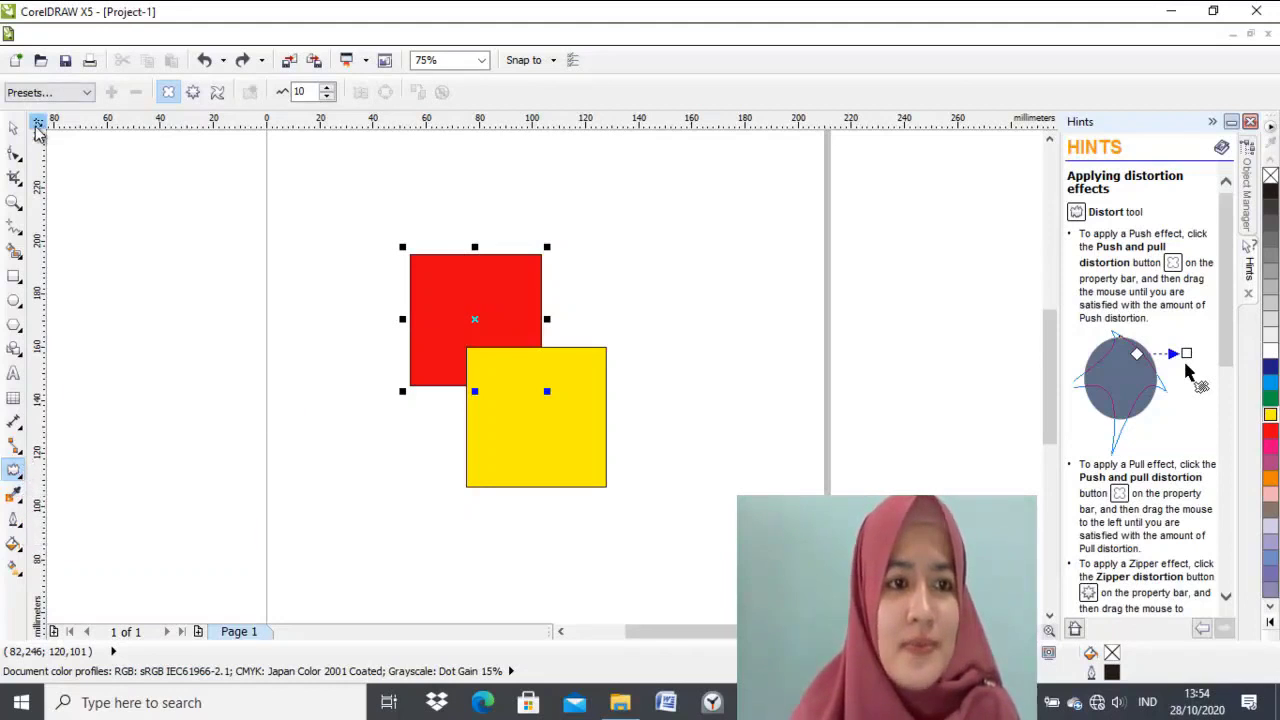
left_click(18, 474)
left_click(92, 531)
left_click(483, 323)
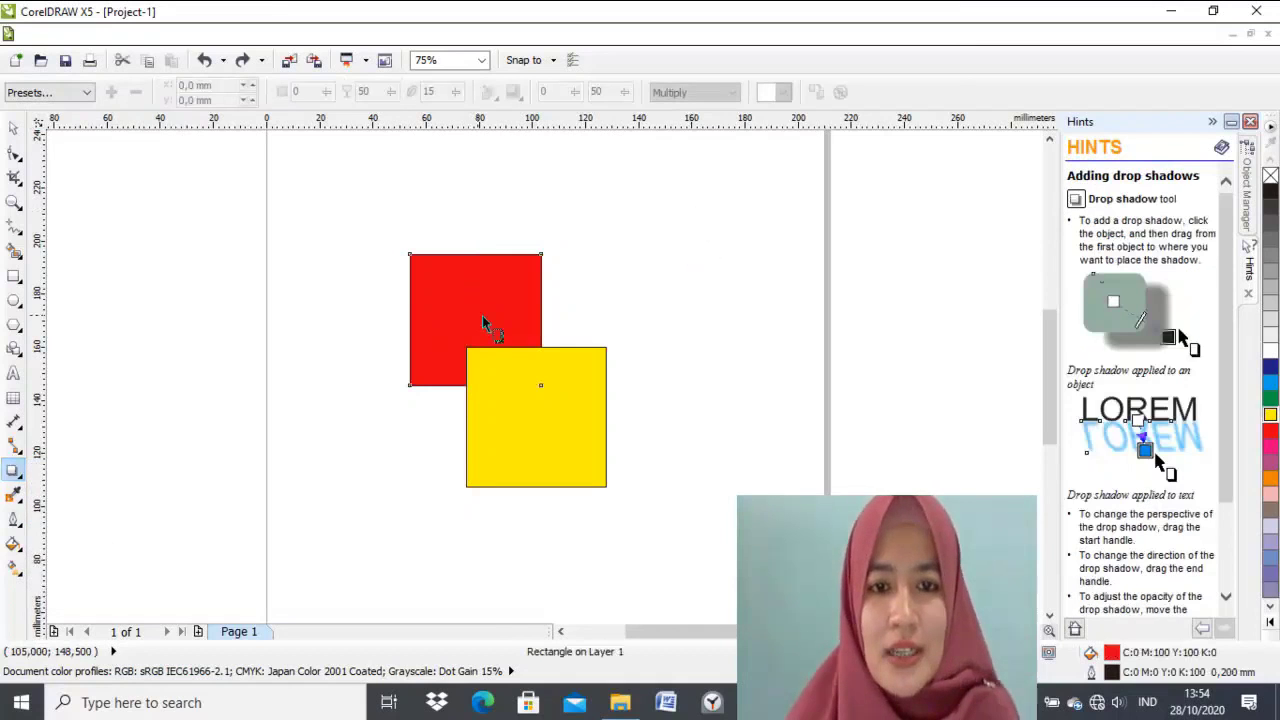
left_click_drag(483, 323, 590, 326)
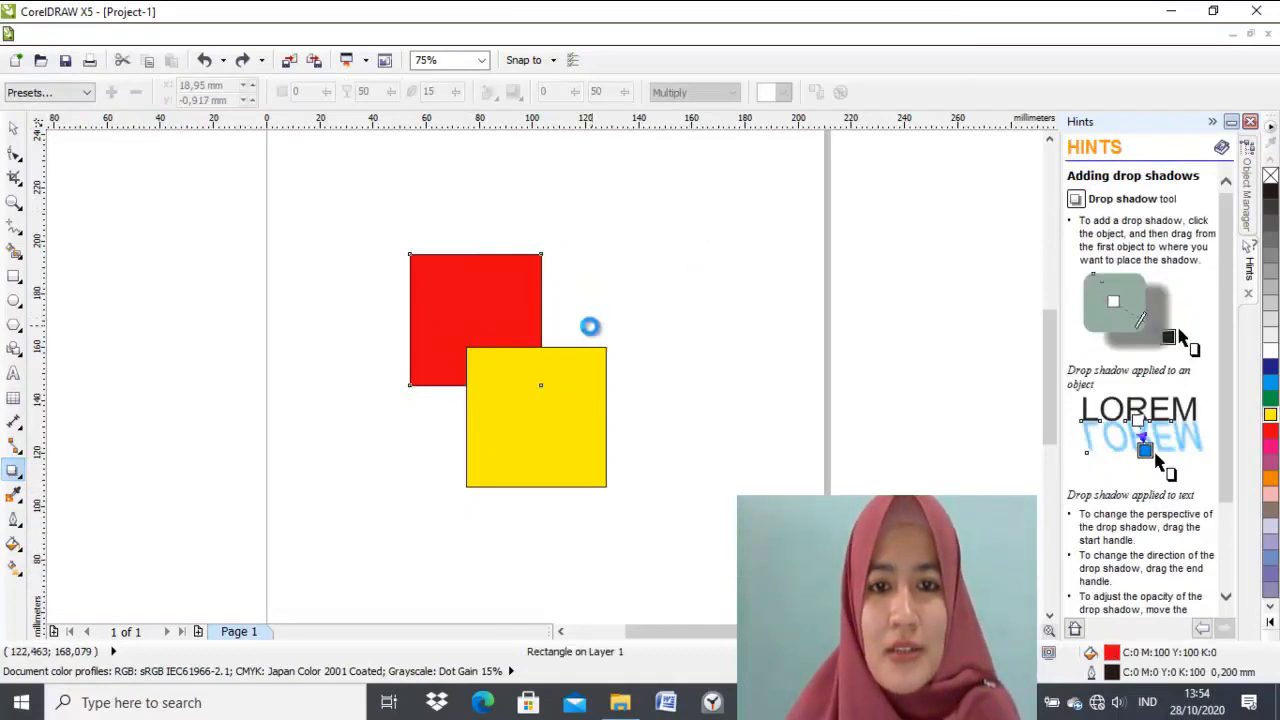
left_click(652, 420)
Step: Add a drop shadow to the yellow square, offset about -19.7 mm horizontally and -2.5 mm vertically
left_click(528, 447)
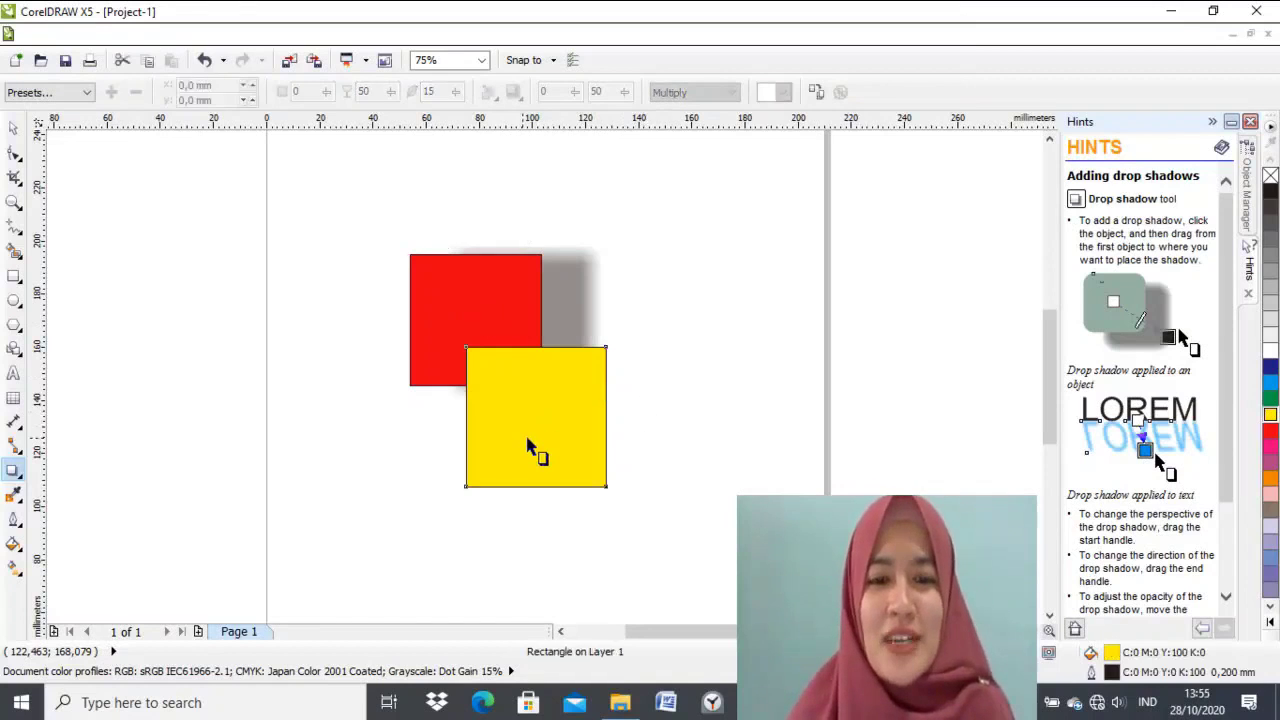
left_click_drag(497, 437, 412, 430)
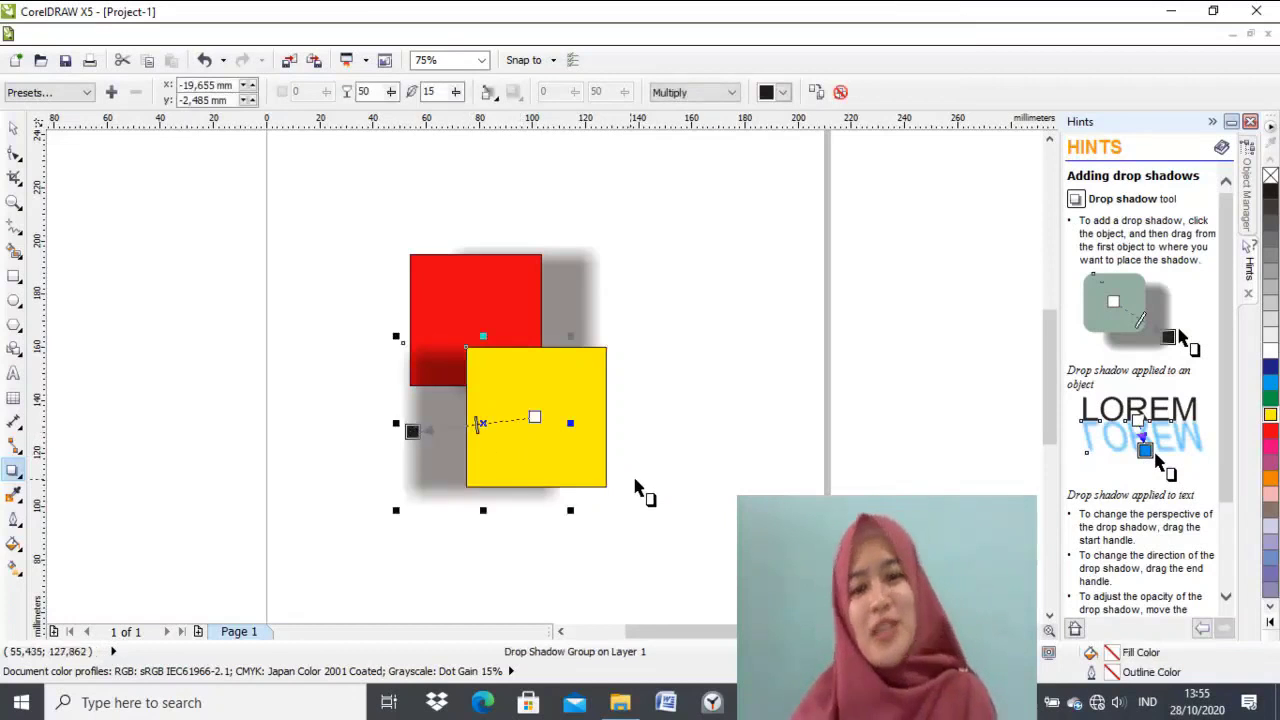
left_click(667, 498)
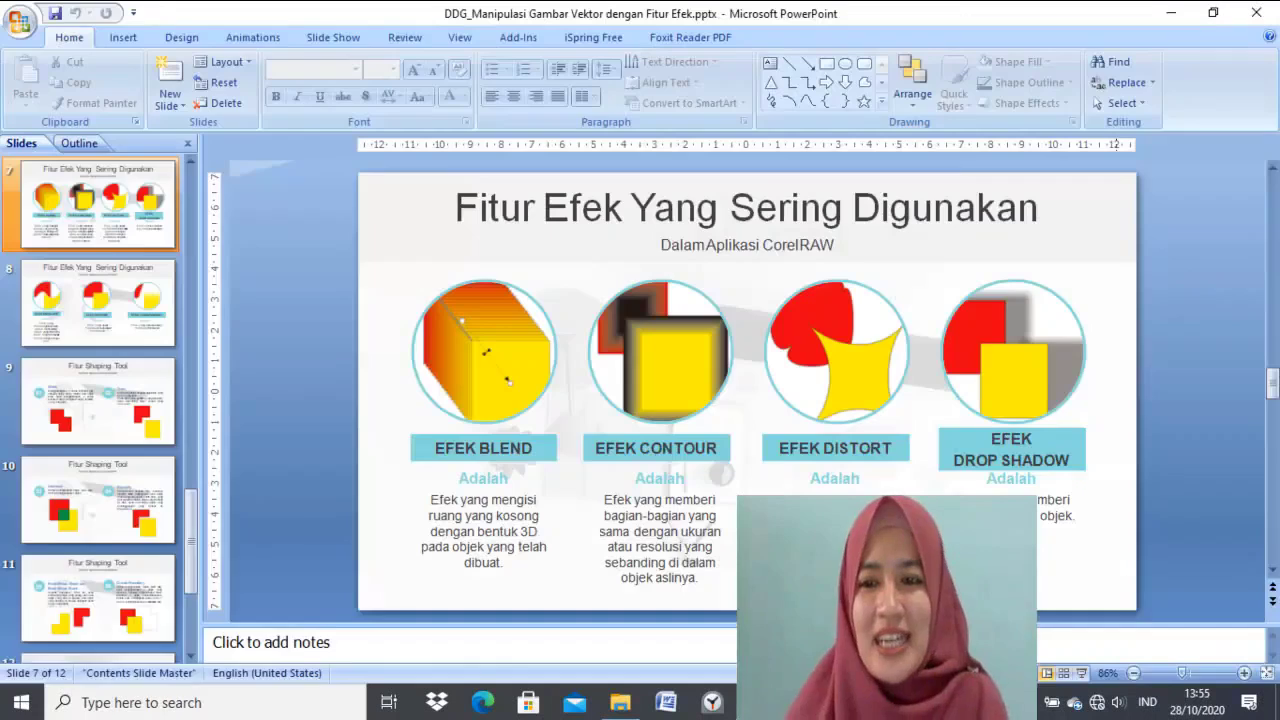
Step: Present the drop shadow effect slide full screen in PowerPoint, advance to the Envelope, Extrude and Transparency slide, and return to CorelDRAW
left_click(1081, 673)
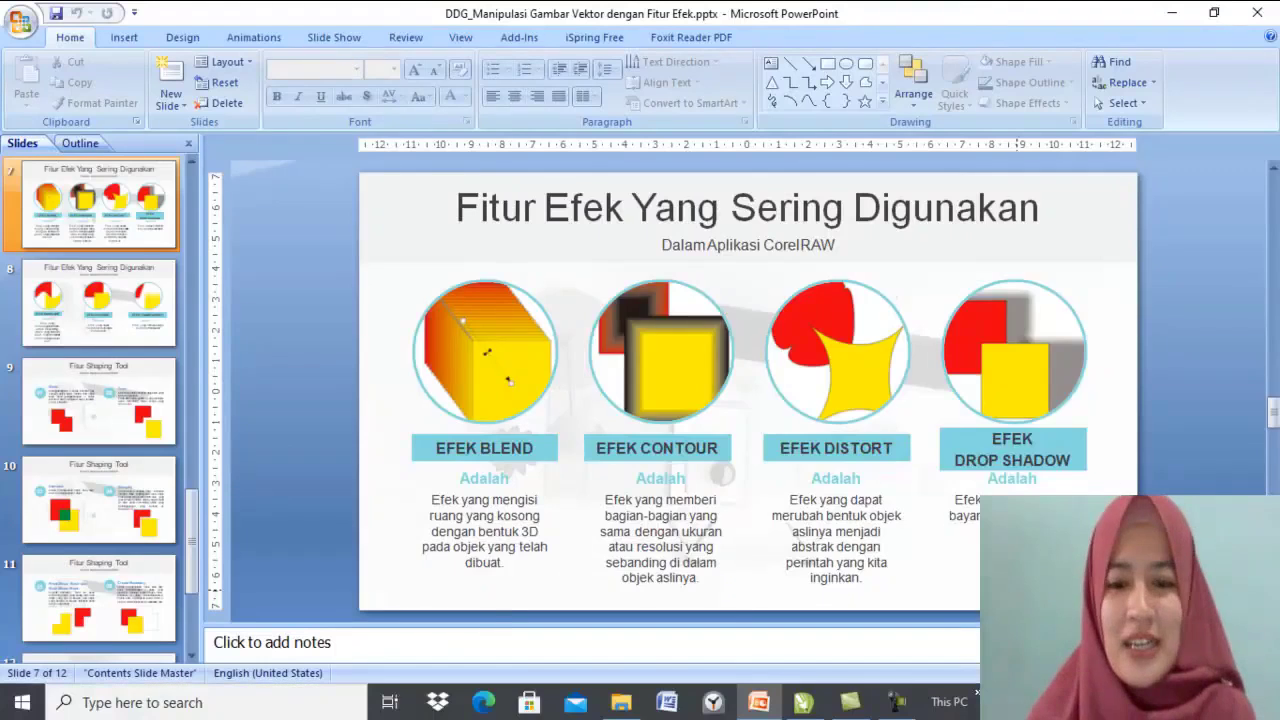
scroll(1020, 550, "down", 1)
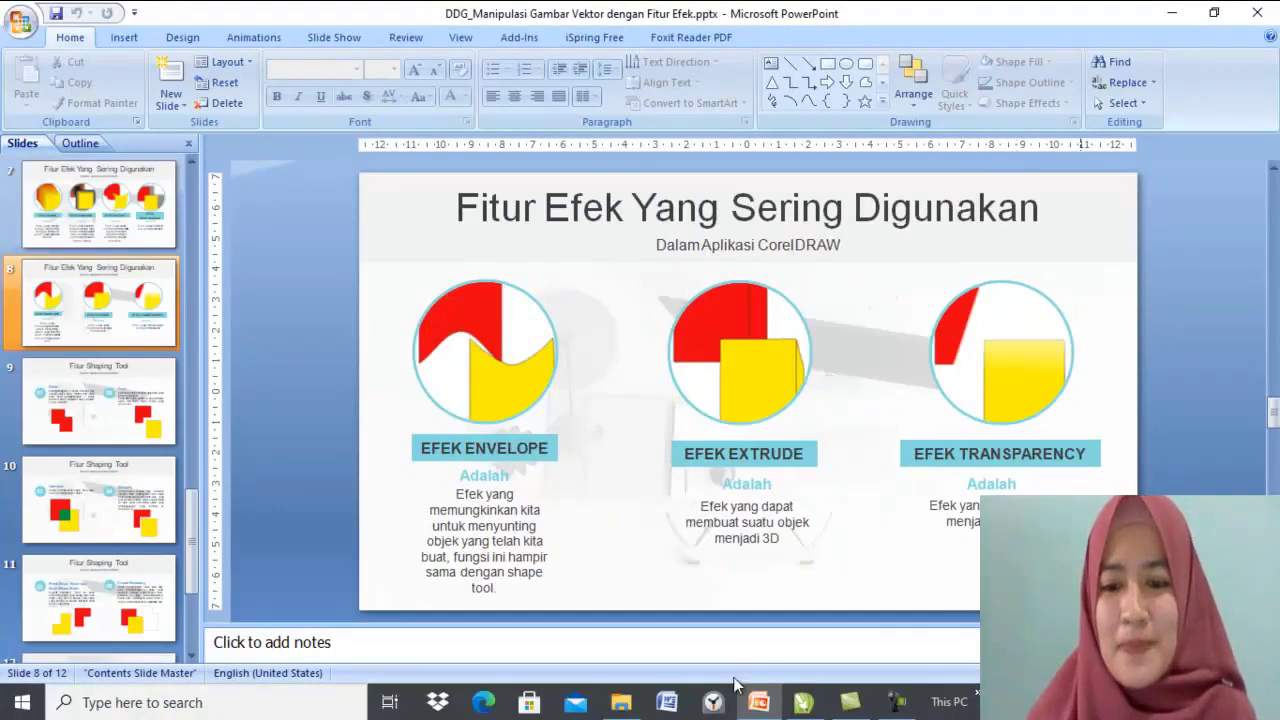
left_click(803, 702)
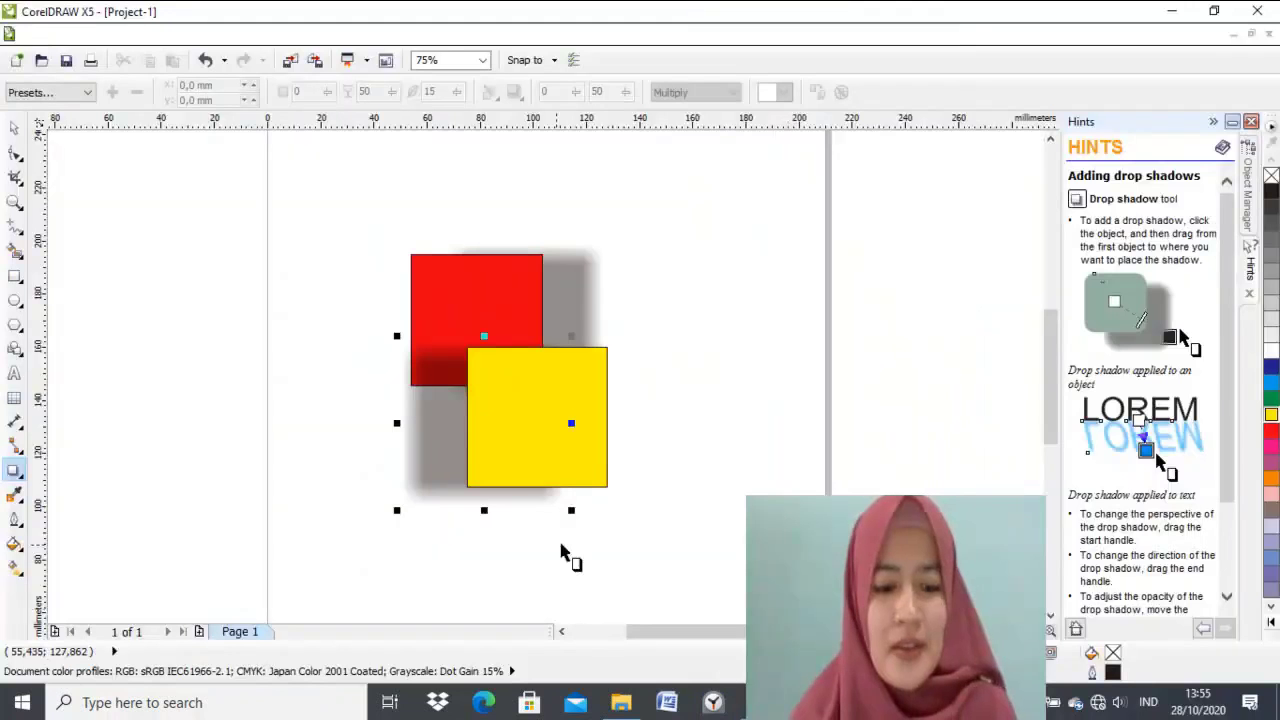
Step: Undo the drop shadows on both squares and clear the selection
key("ctrl+z")
key("ctrl+z")
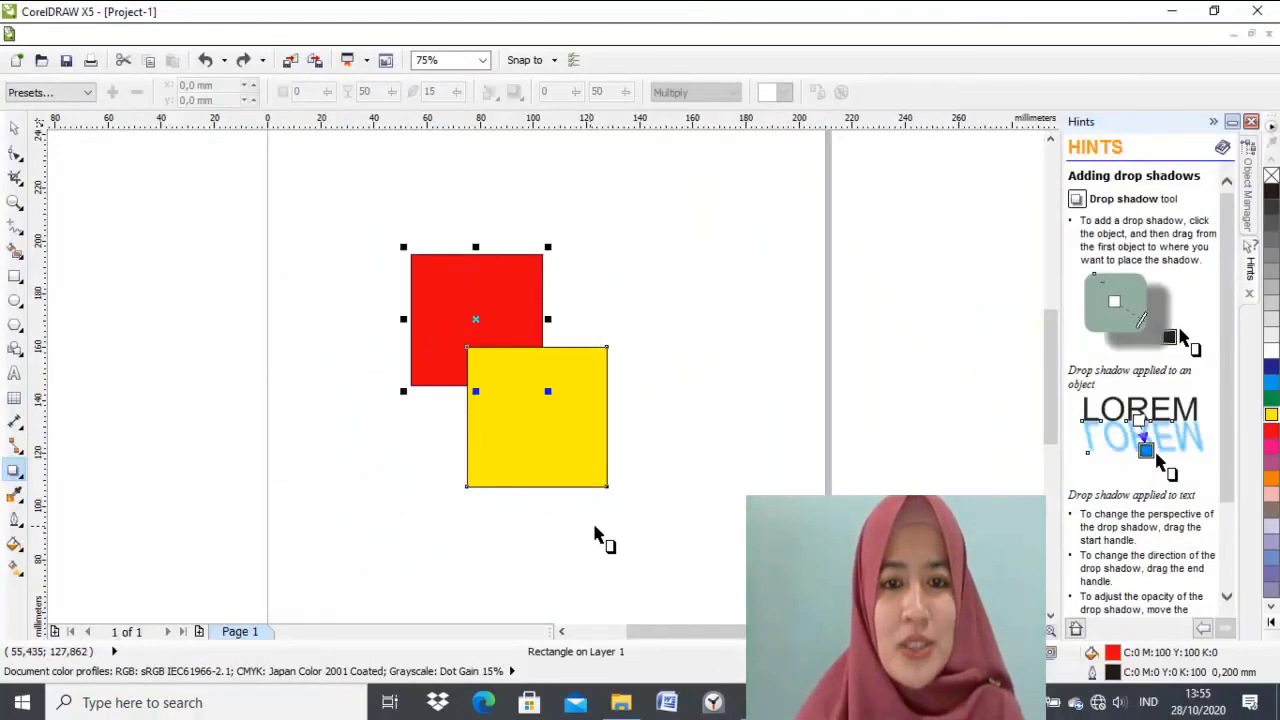
left_click(680, 491)
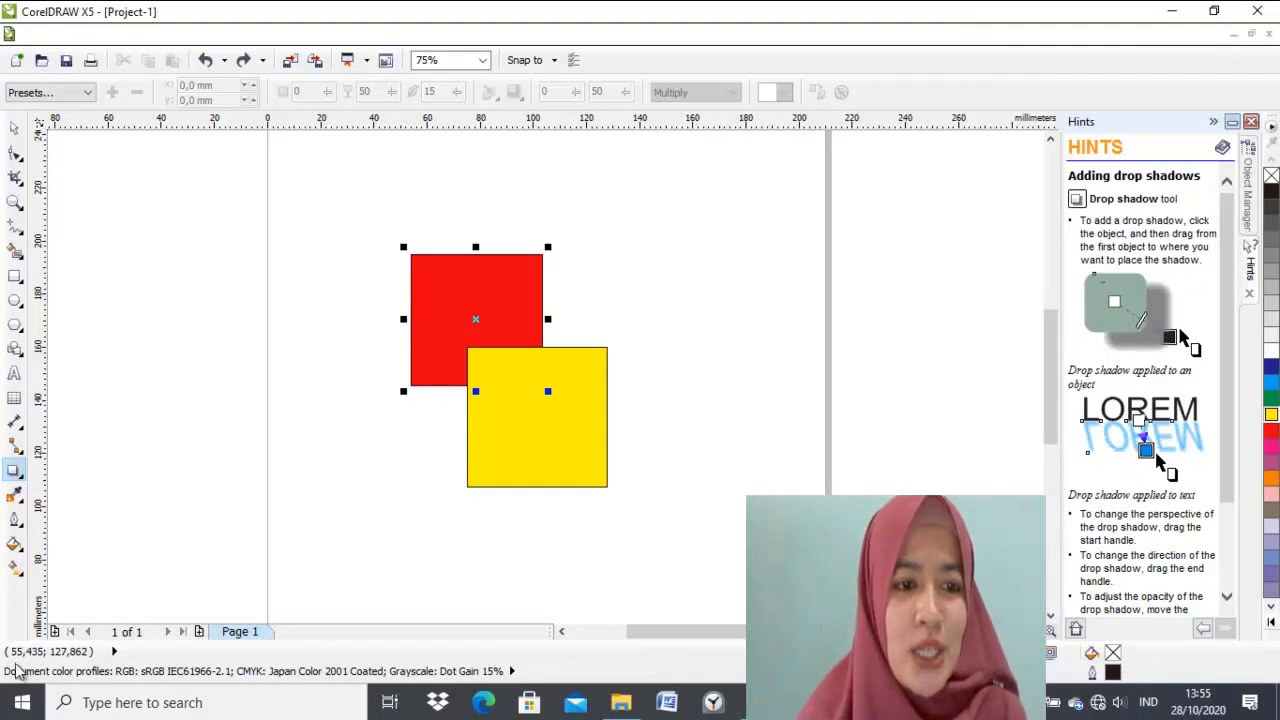
Step: Reshape the red square with an unconstrained envelope, bending the middle of its top and right edges inward
left_click(18, 476)
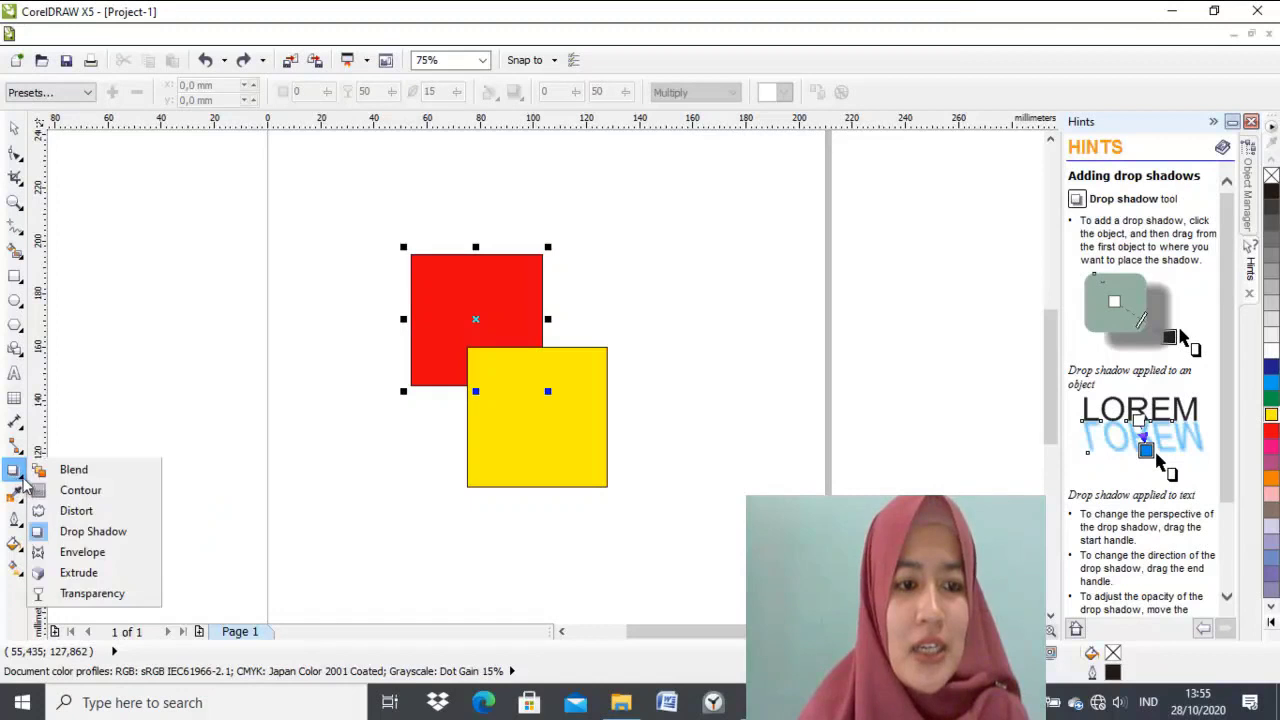
left_click(82, 552)
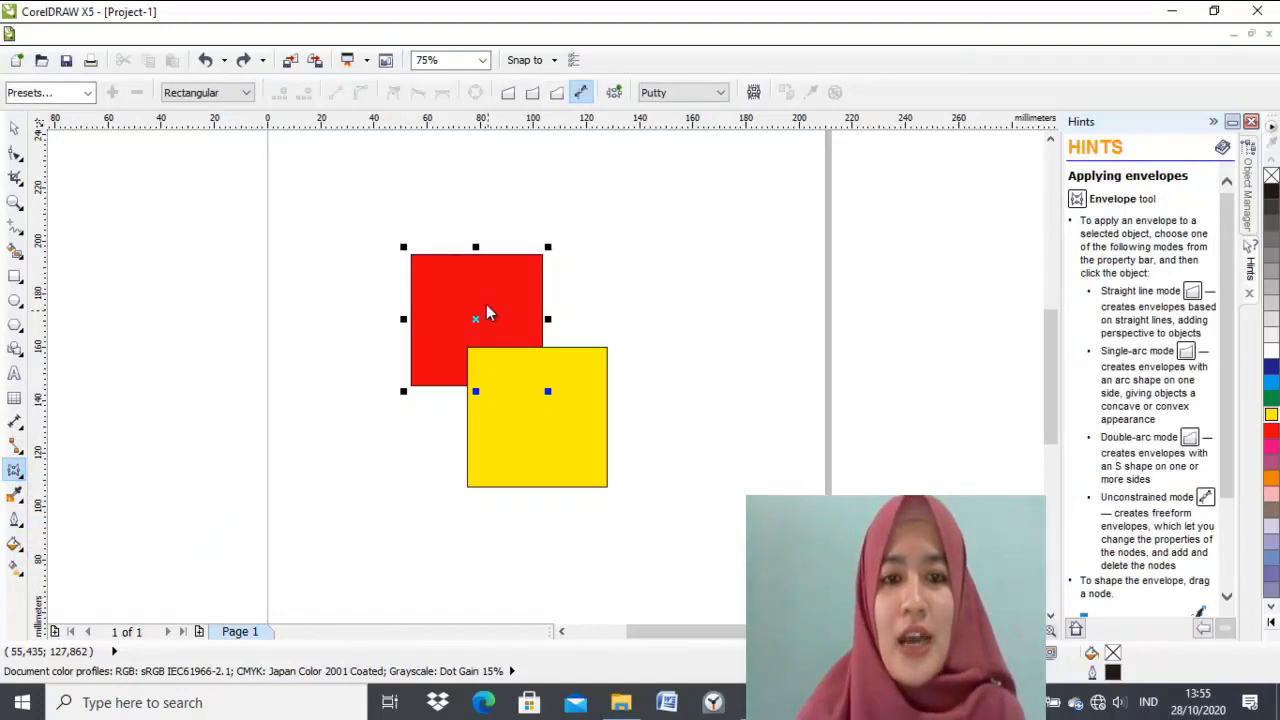
left_click(473, 319)
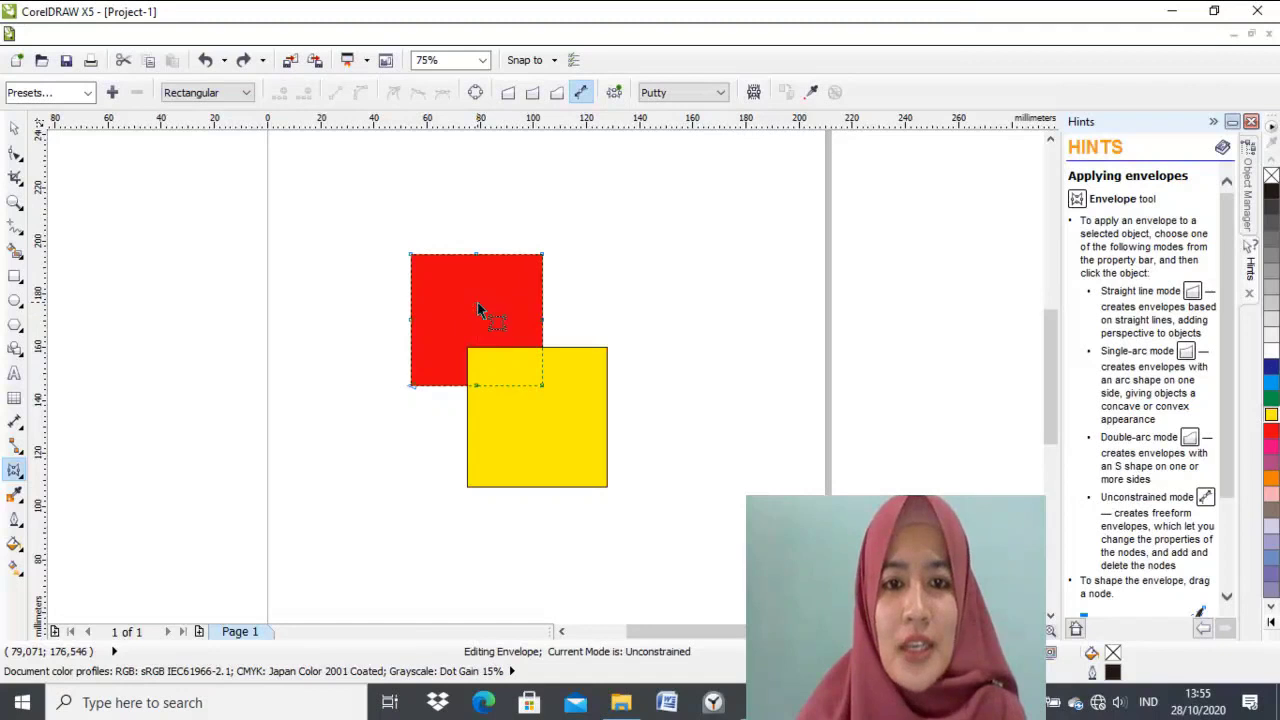
left_click_drag(476, 255, 477, 286)
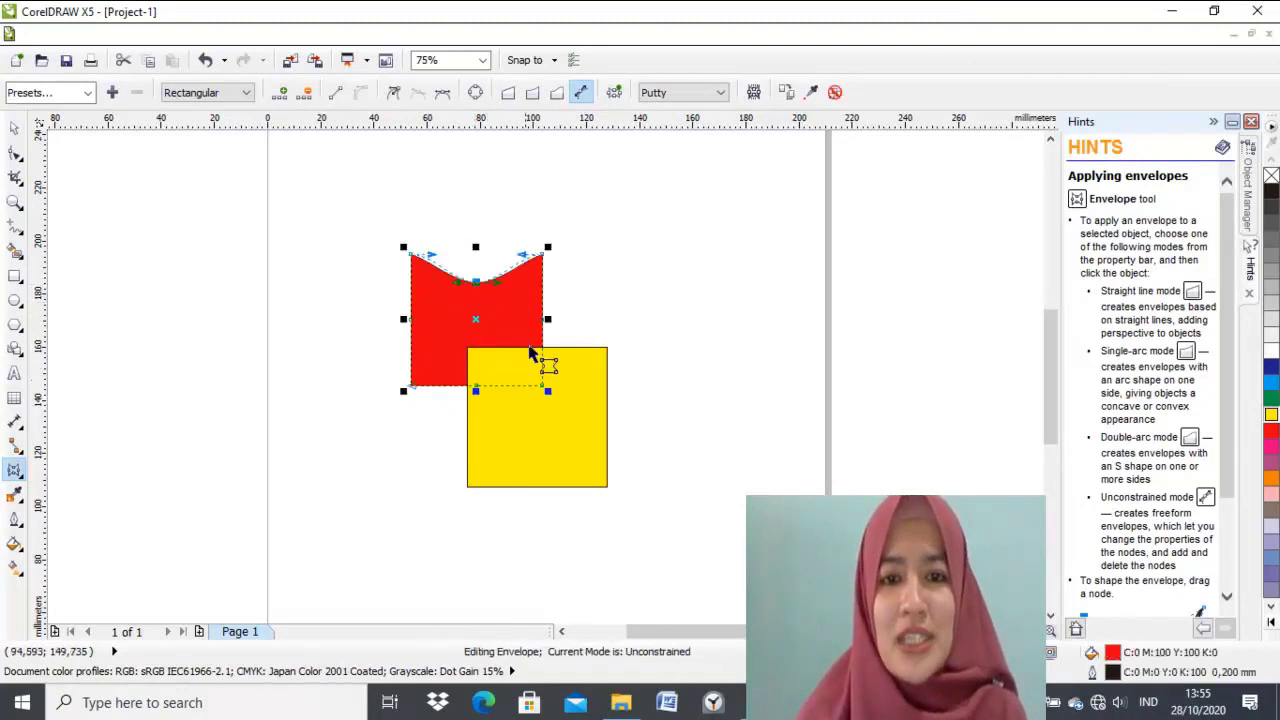
left_click_drag(545, 320, 491, 320)
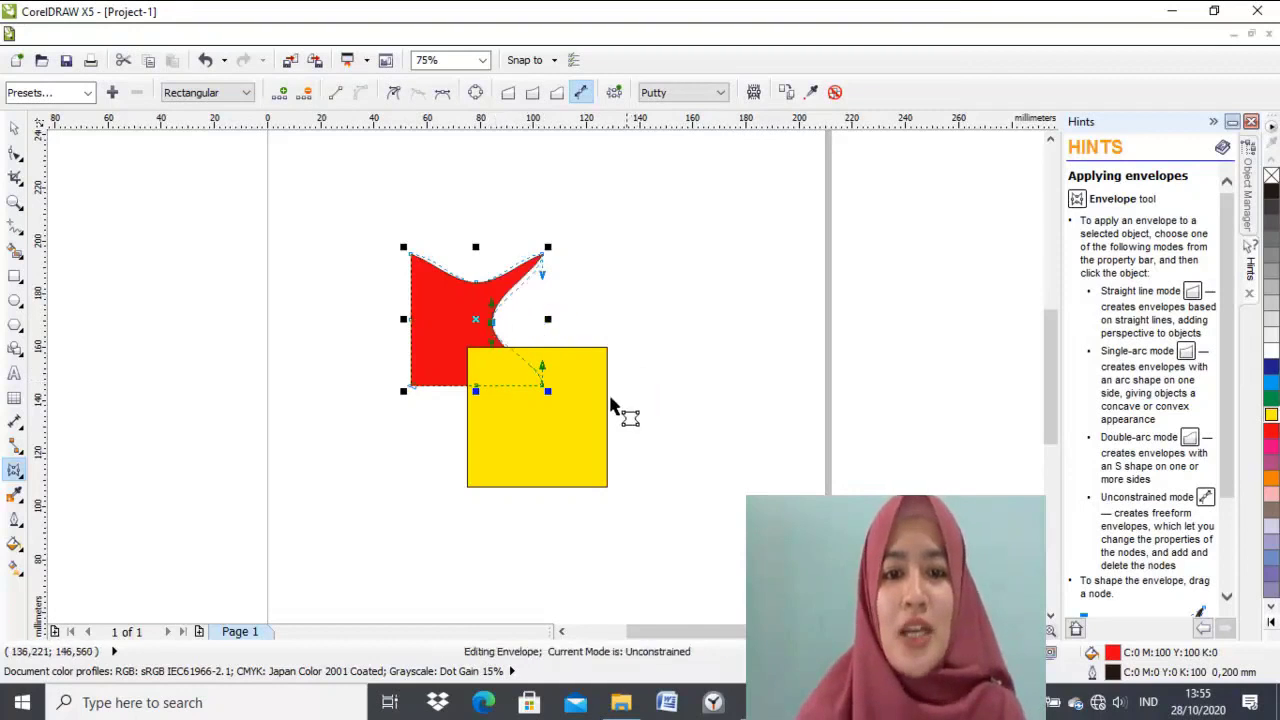
Step: Reshape the yellow square with an envelope, curving its top edge inward and its bottom edge inward by about 10.6 mm
left_click(521, 456)
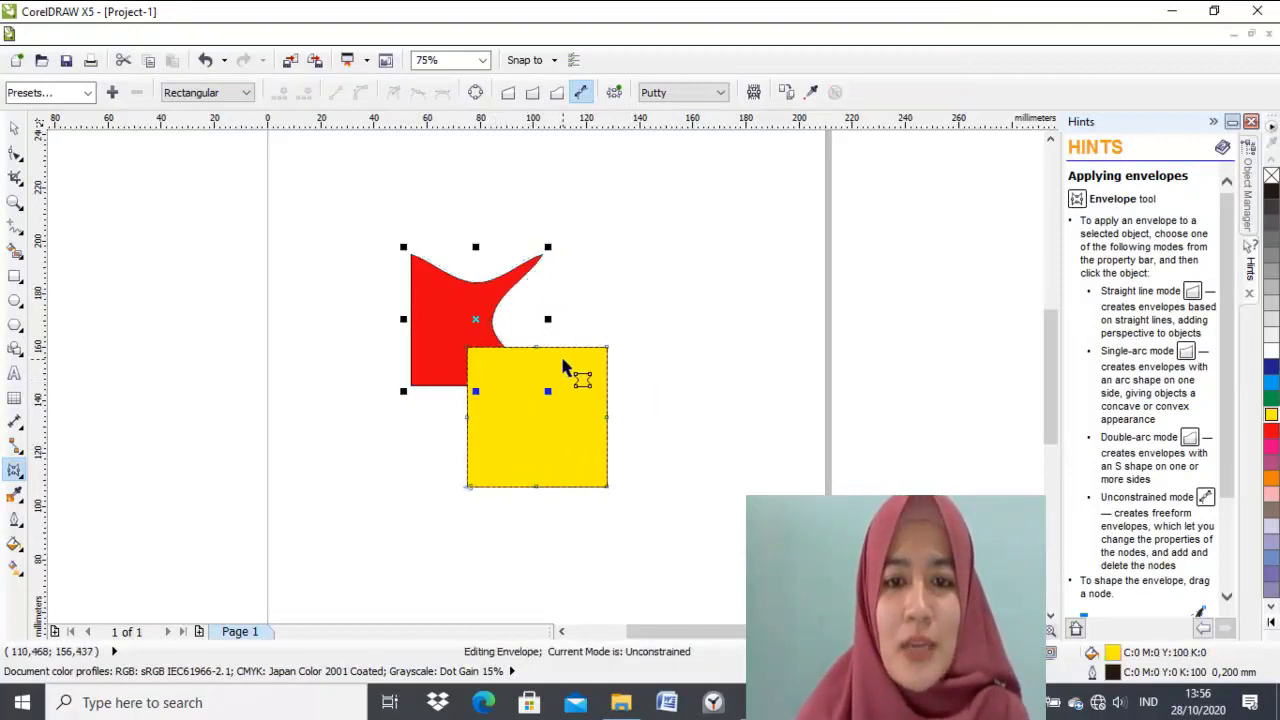
left_click_drag(538, 345, 542, 383)
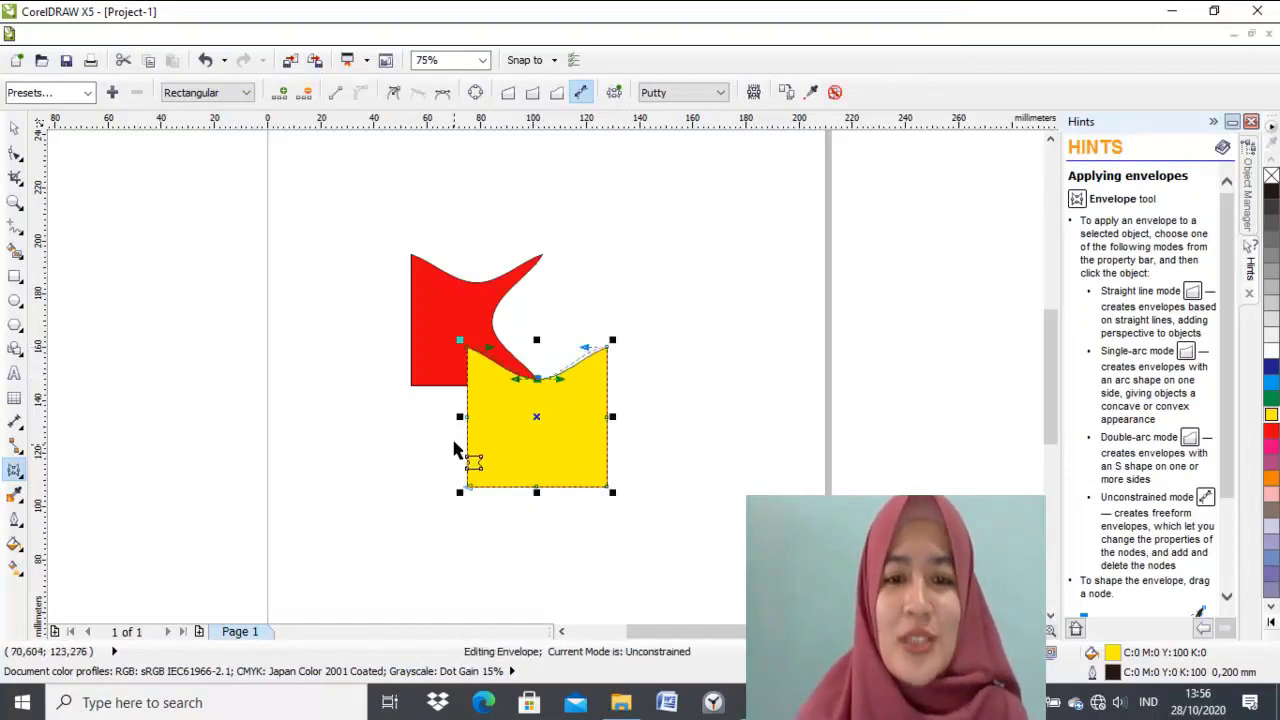
left_click_drag(537, 494, 540, 468)
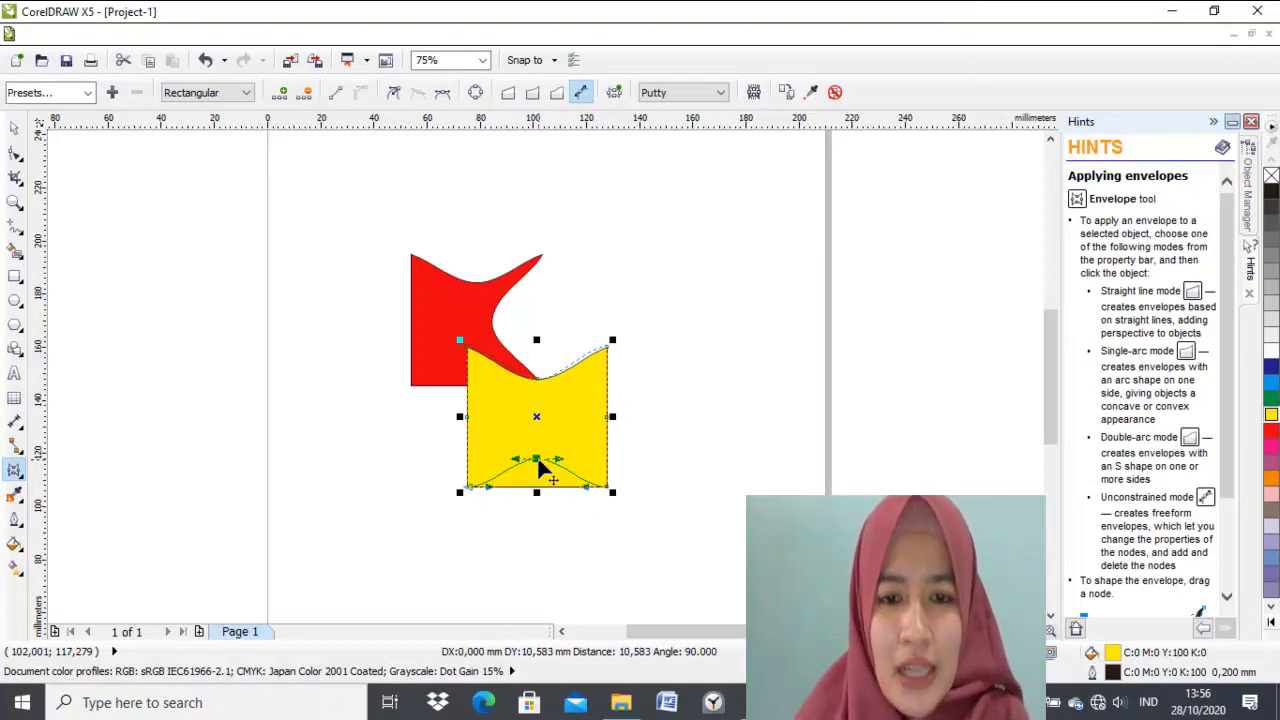
left_click_drag(540, 468, 540, 468)
left_click(674, 486)
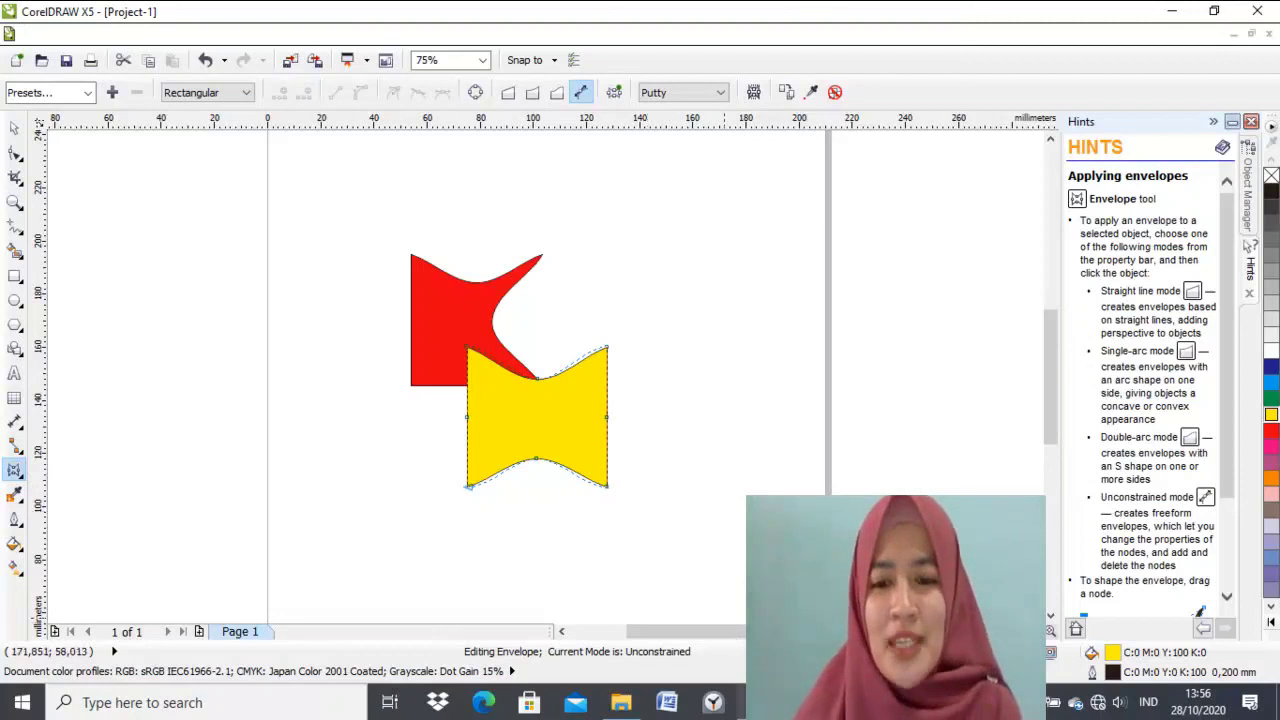
Step: Switch to PowerPoint and present the Envelope, Extrude and Transparency effects slide full screen
key("alt+Tab")
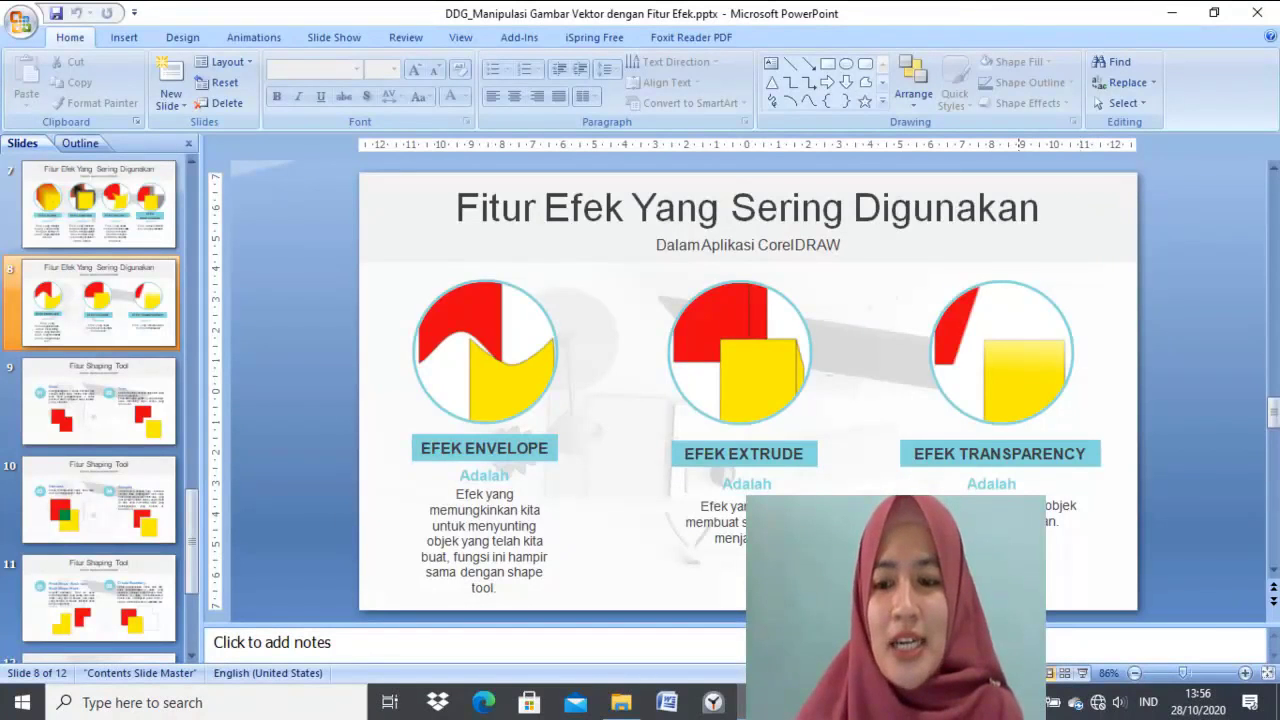
left_click(1081, 674)
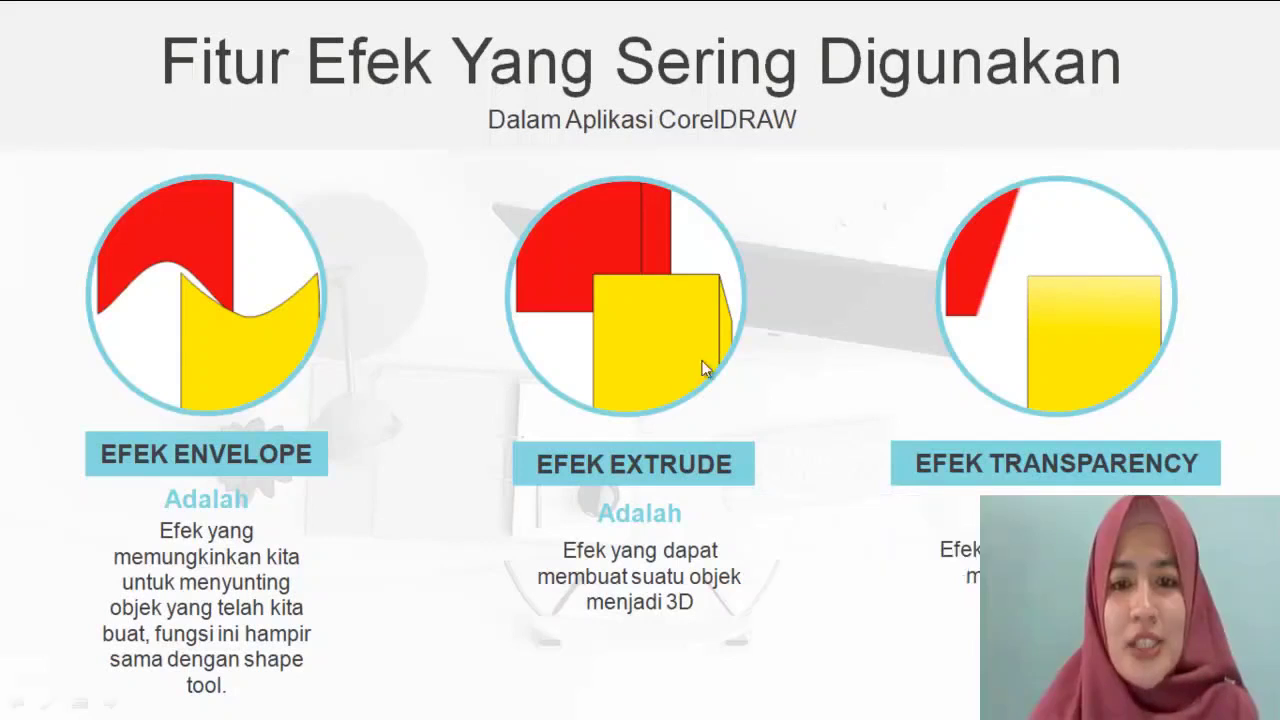
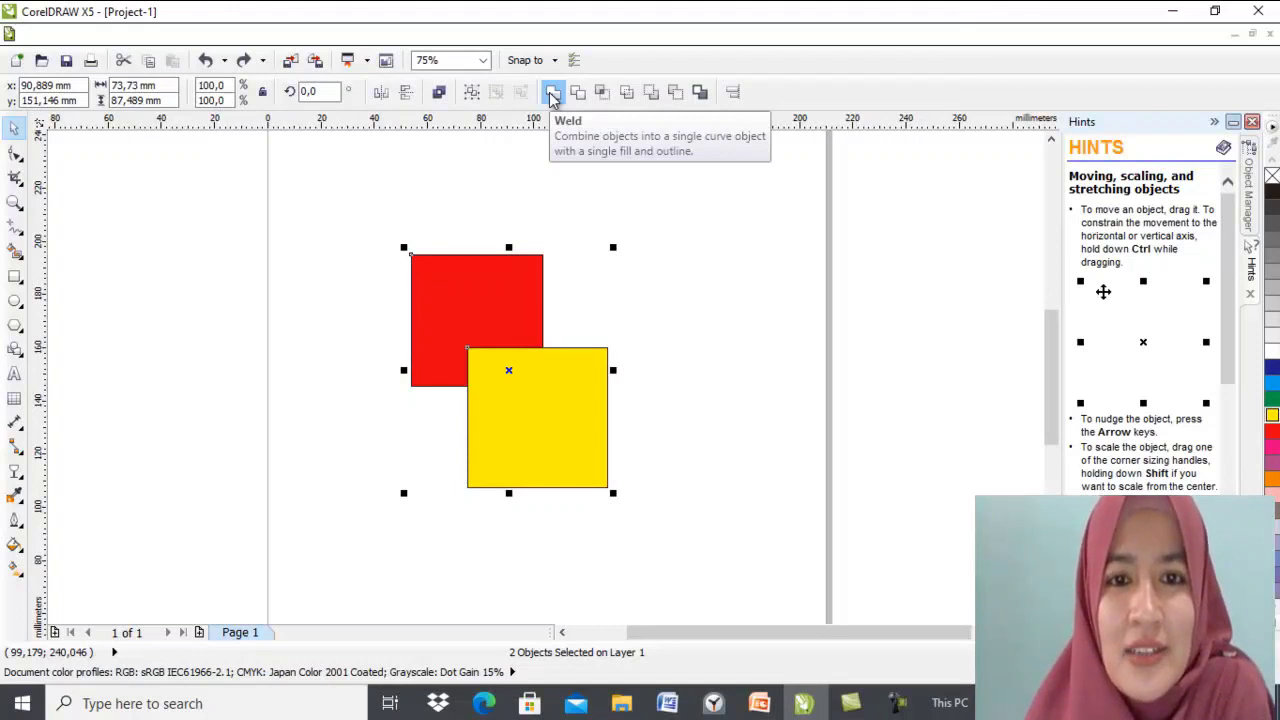
Step: Weld the selected red and yellow squares into a single shape
left_click(552, 93)
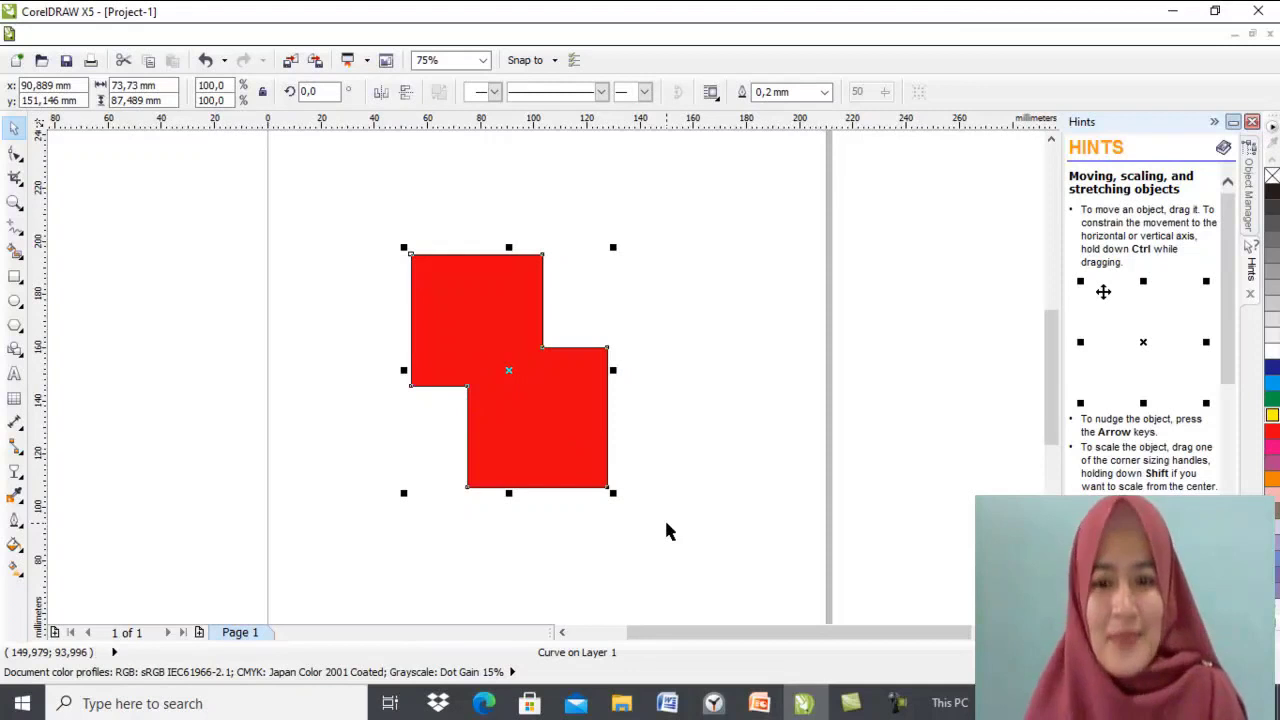
Step: Present the Weld and Trim shaping slide full screen in PowerPoint, end the slide show, and return to CorelDRAW
left_click(759, 703)
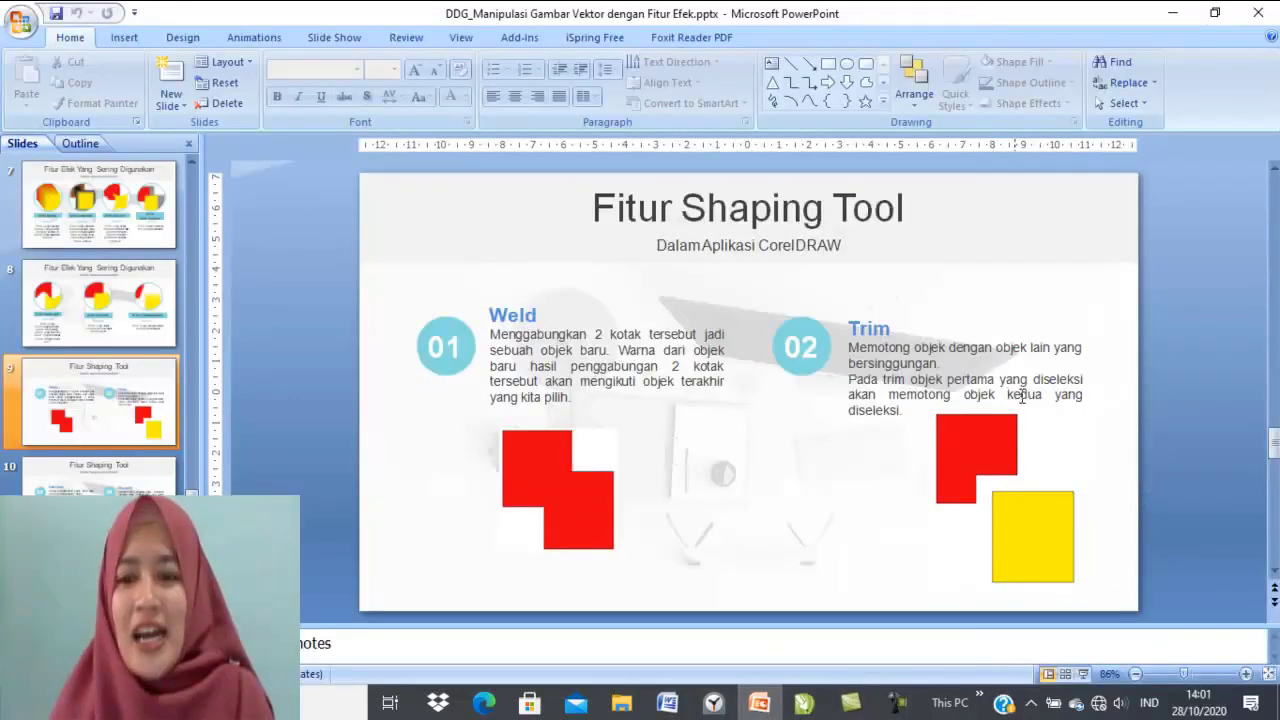
left_click(1083, 674)
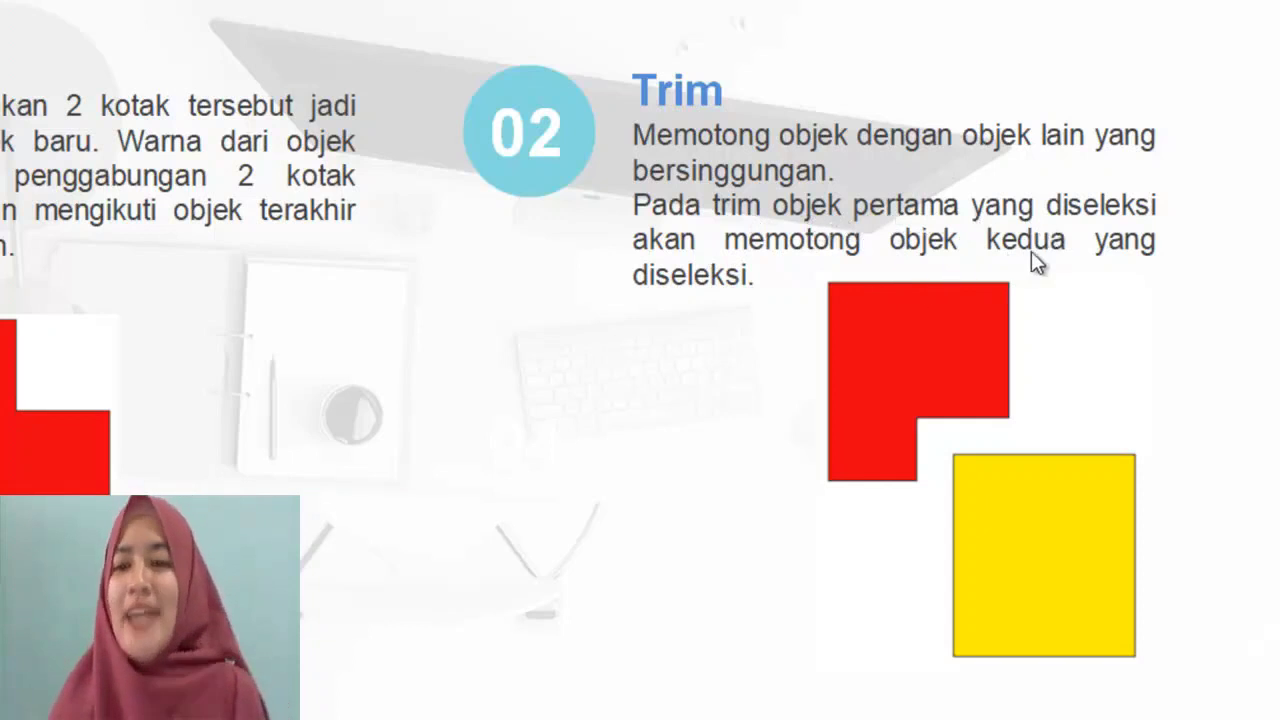
key("Escape")
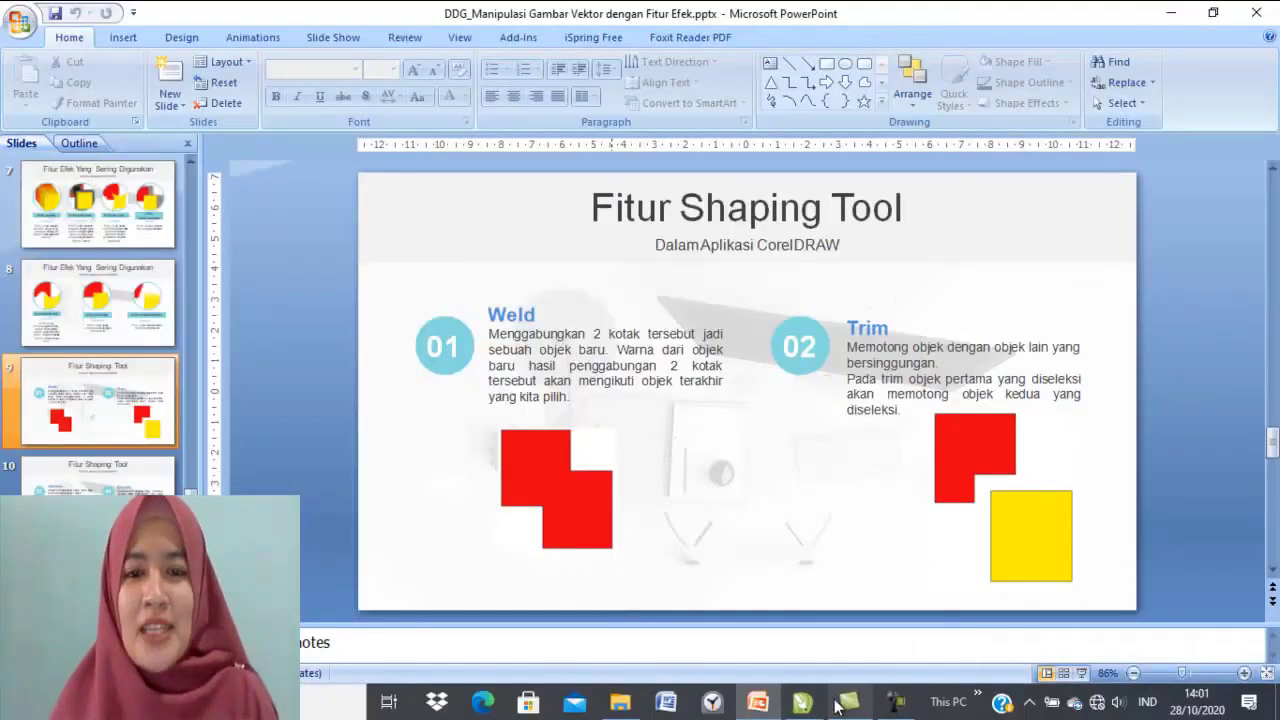
left_click(802, 703)
Step: Undo the weld of the two squares and clear the selection
key("ctrl+z")
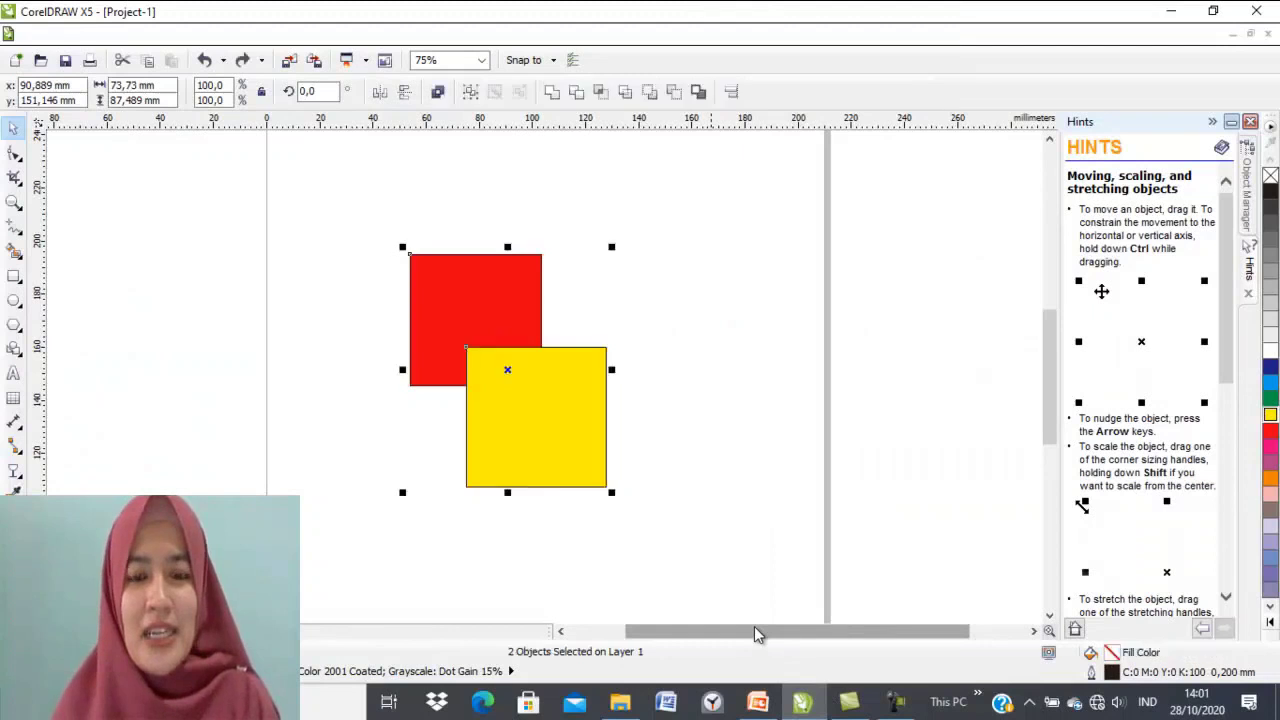
left_click(686, 540)
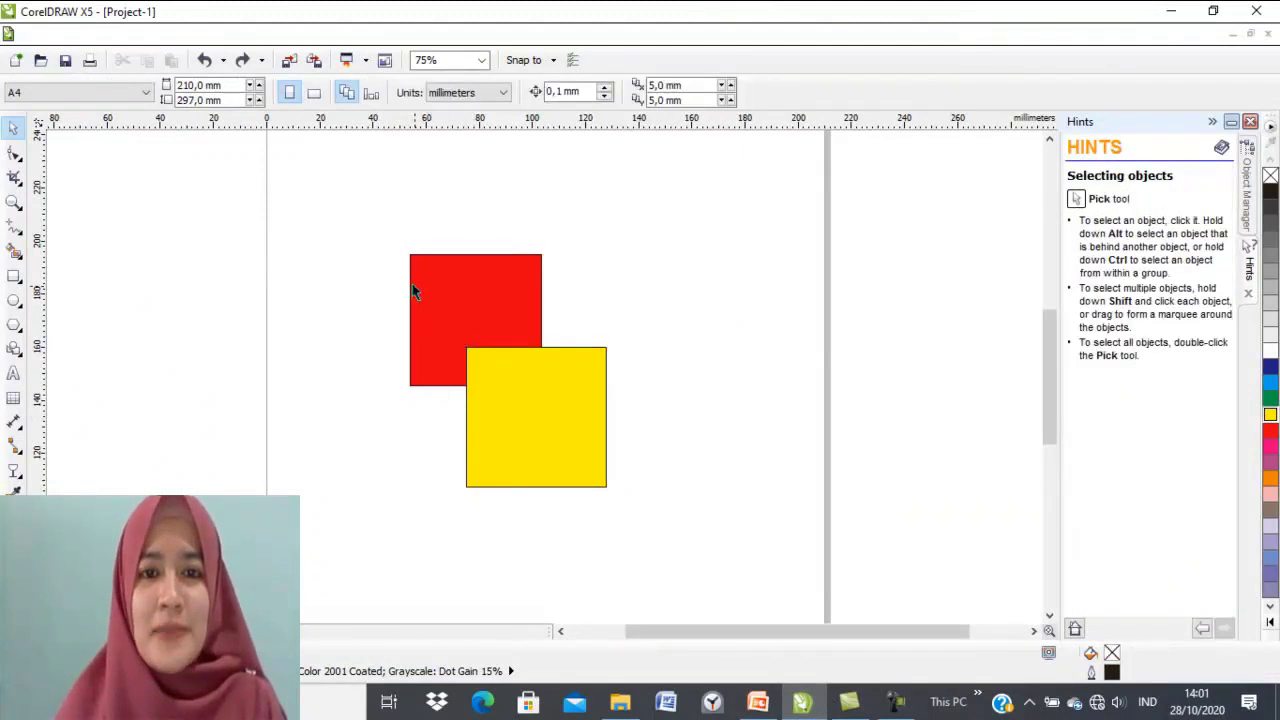
Step: Trim the red square with the overlapping yellow square, and move the yellow square down clear of the cut corner
left_click_drag(373, 239, 660, 543)
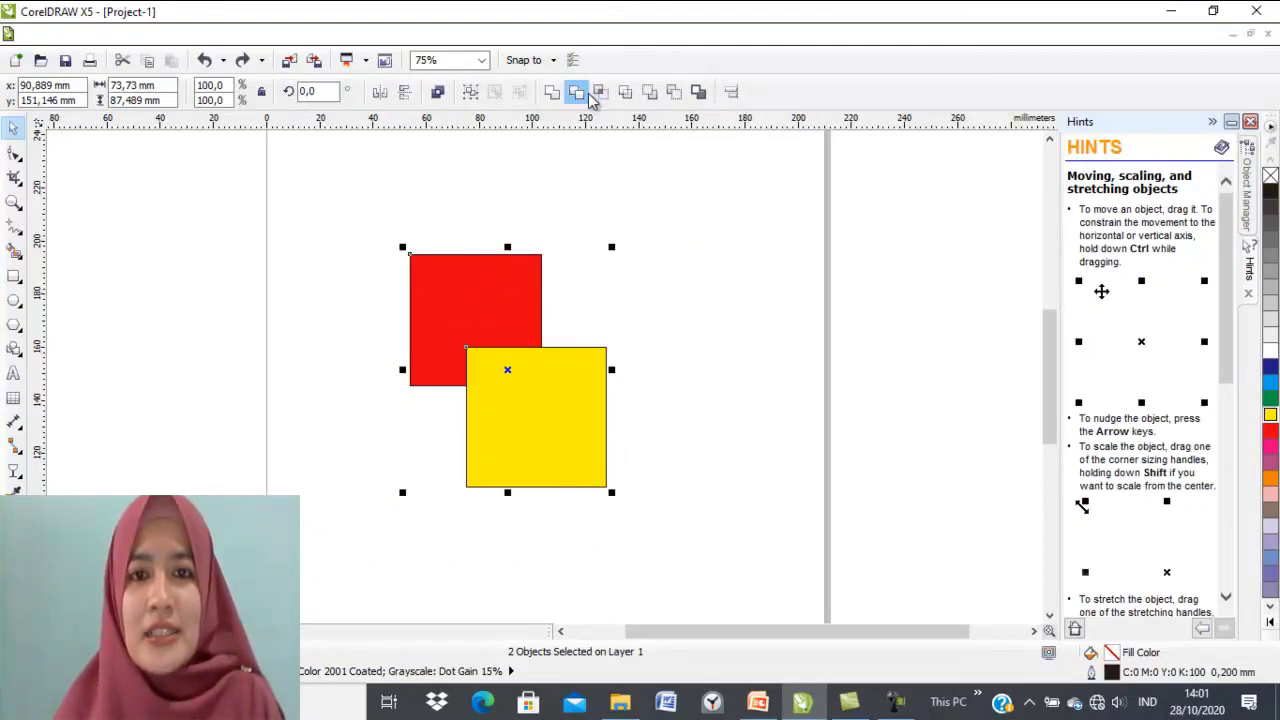
left_click(577, 92)
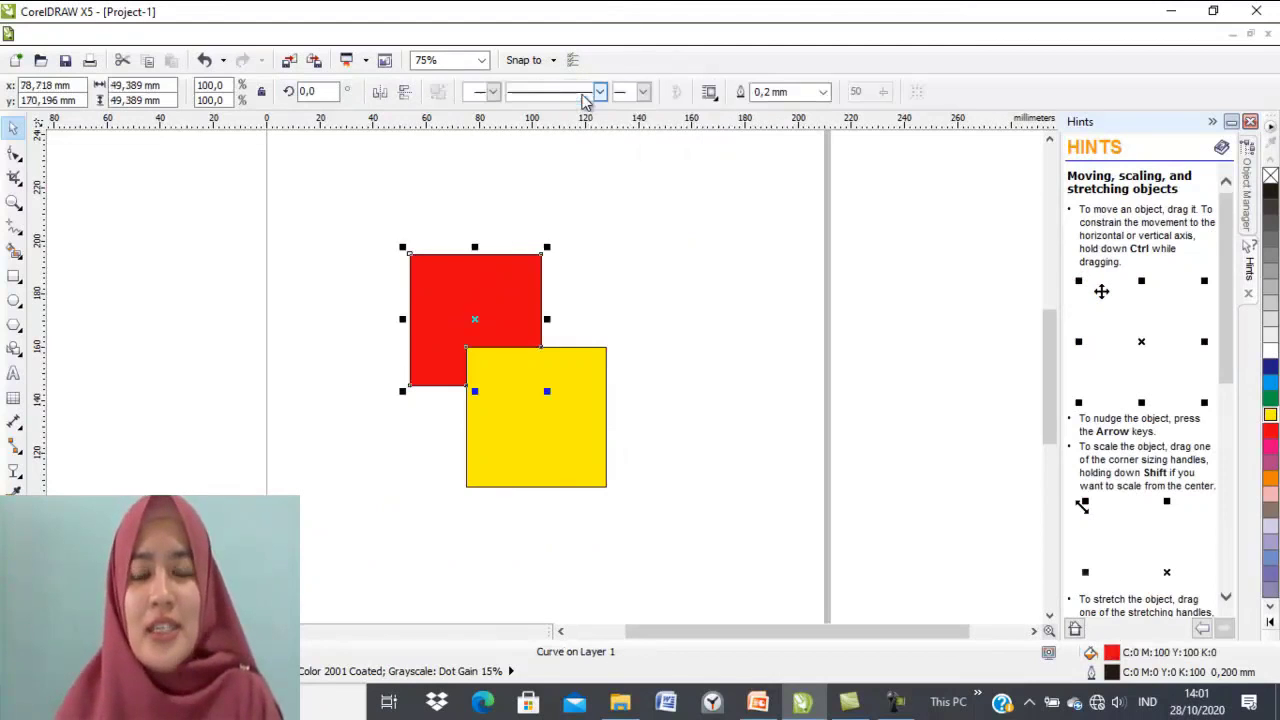
left_click_drag(502, 422, 517, 450)
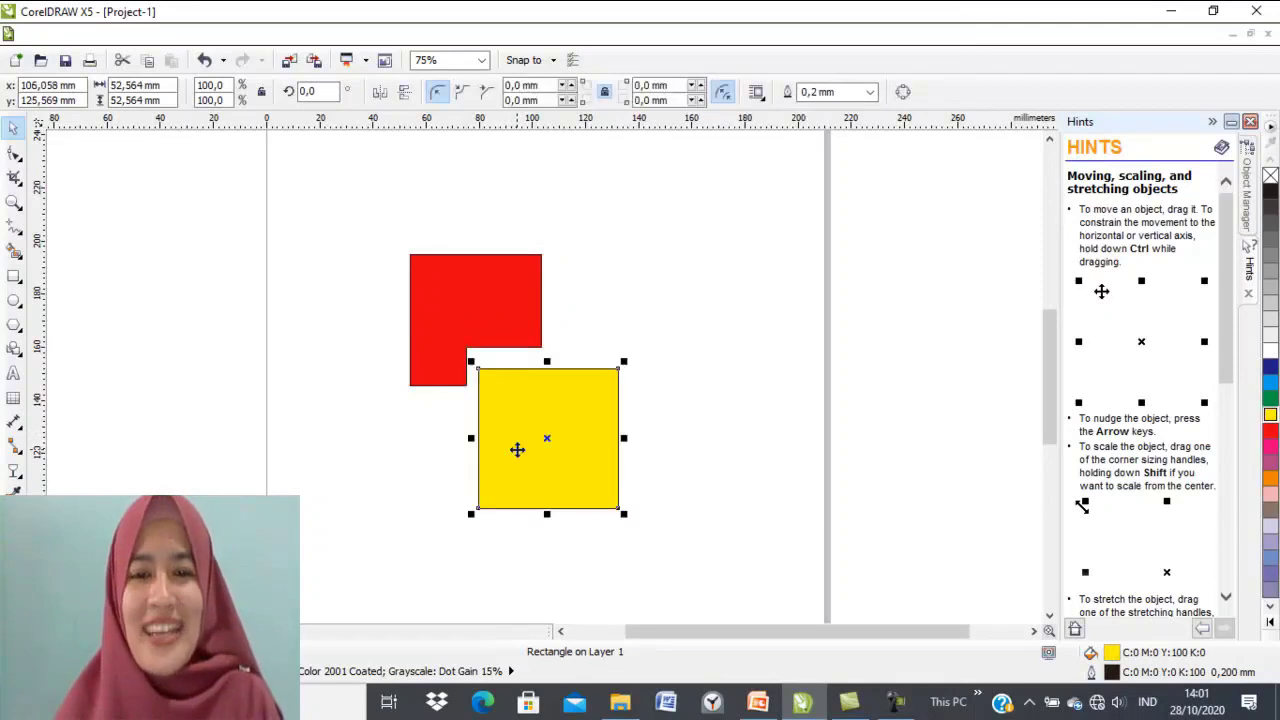
left_click(608, 334)
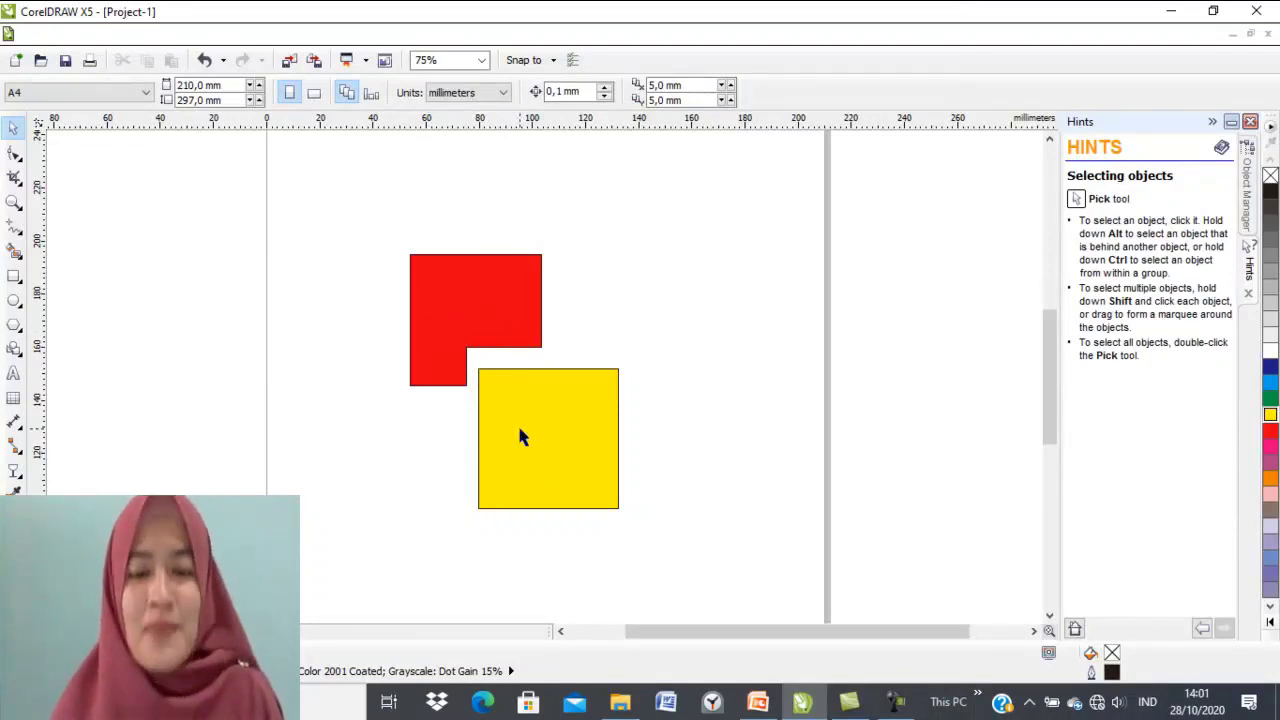
left_click_drag(505, 420, 522, 446)
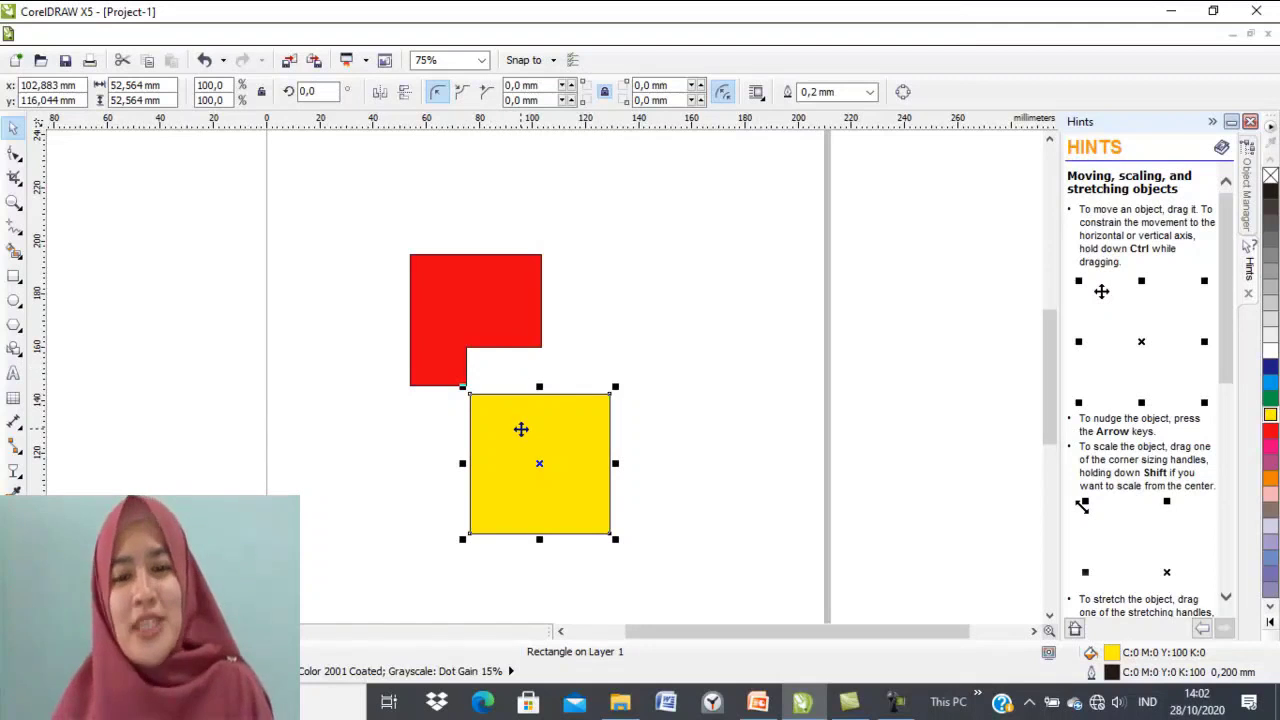
Step: Switch to PowerPoint, present the shaping slides up to Intersect and Simplify, end the slide show, and return to CorelDRAW
key("alt+Tab")
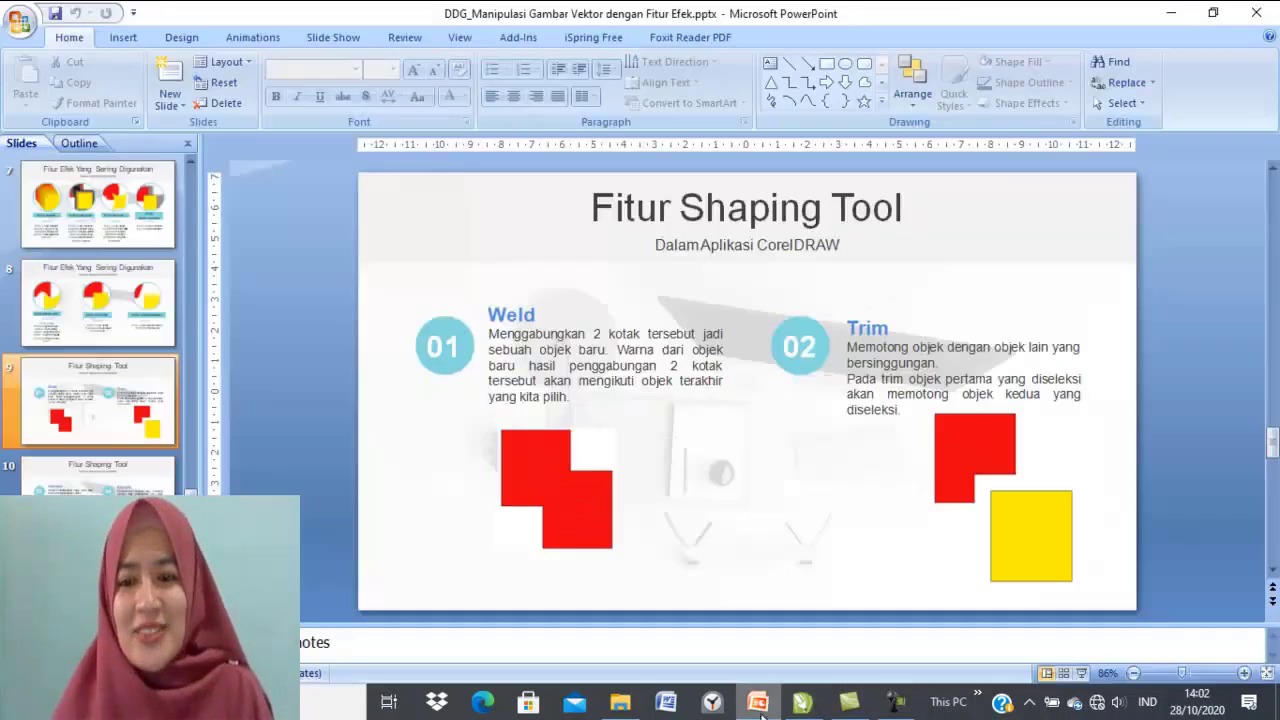
left_click(1081, 673)
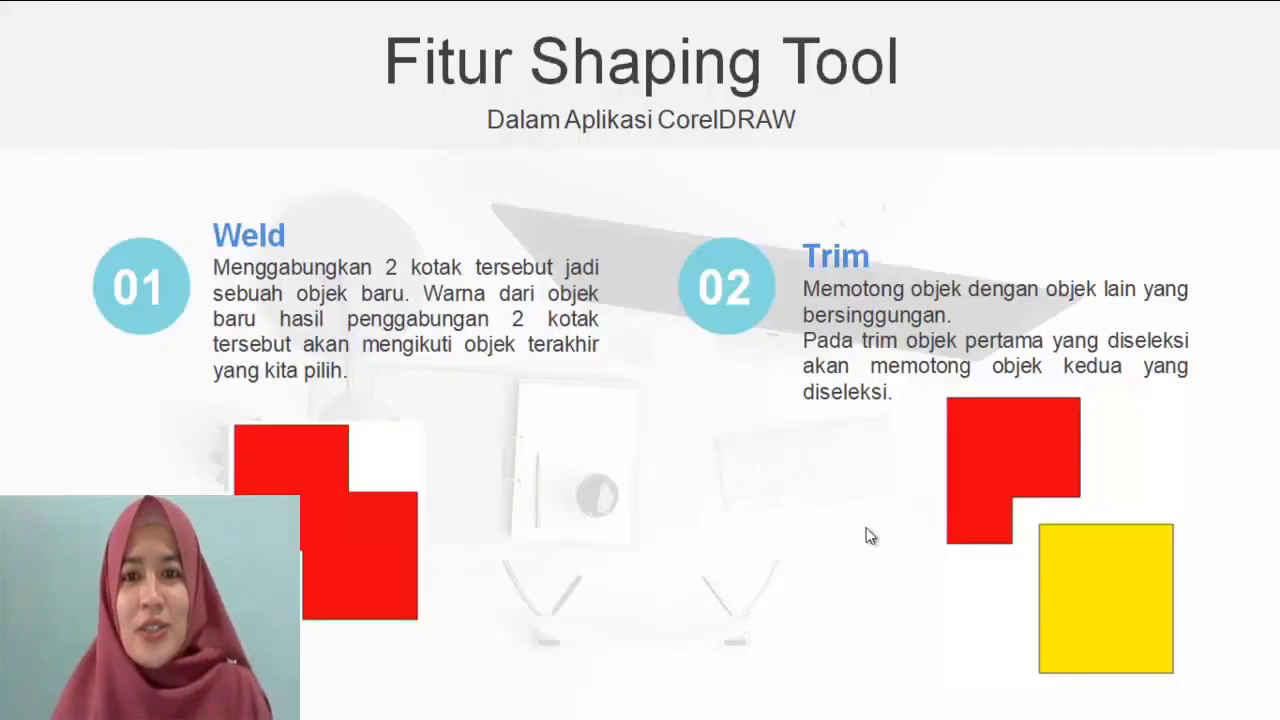
left_click(725, 347)
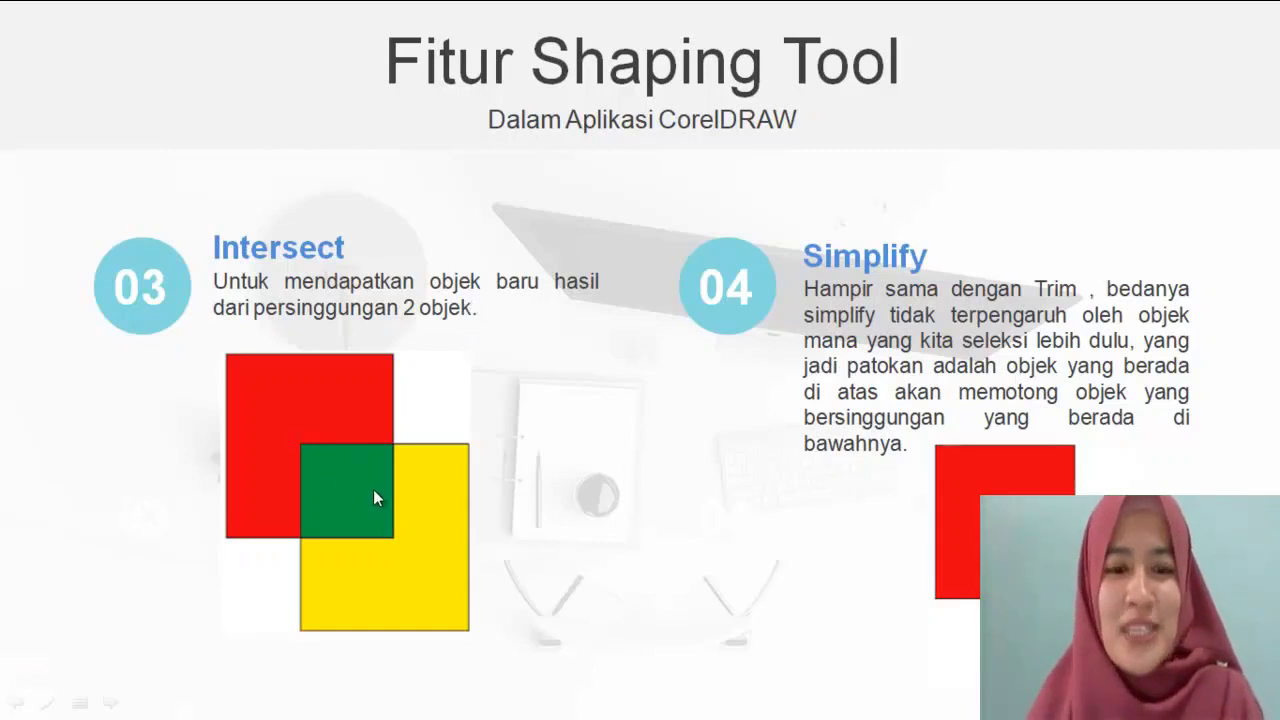
key("Escape")
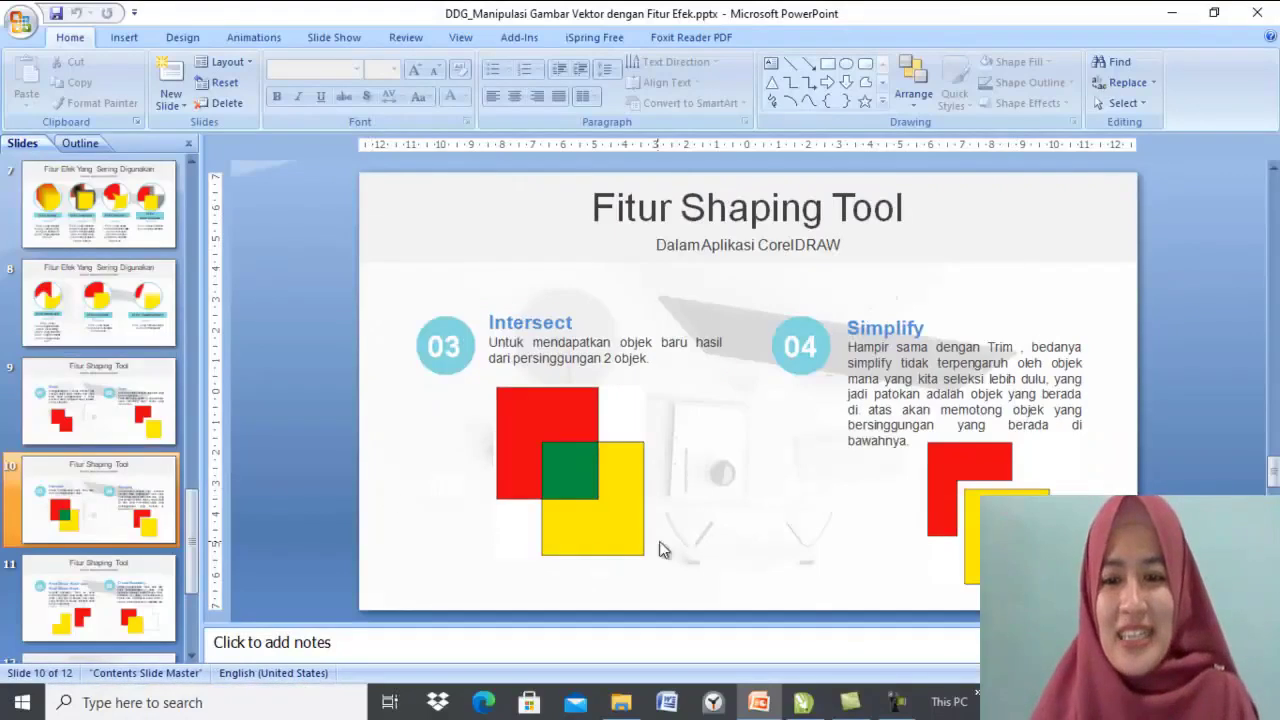
left_click(803, 703)
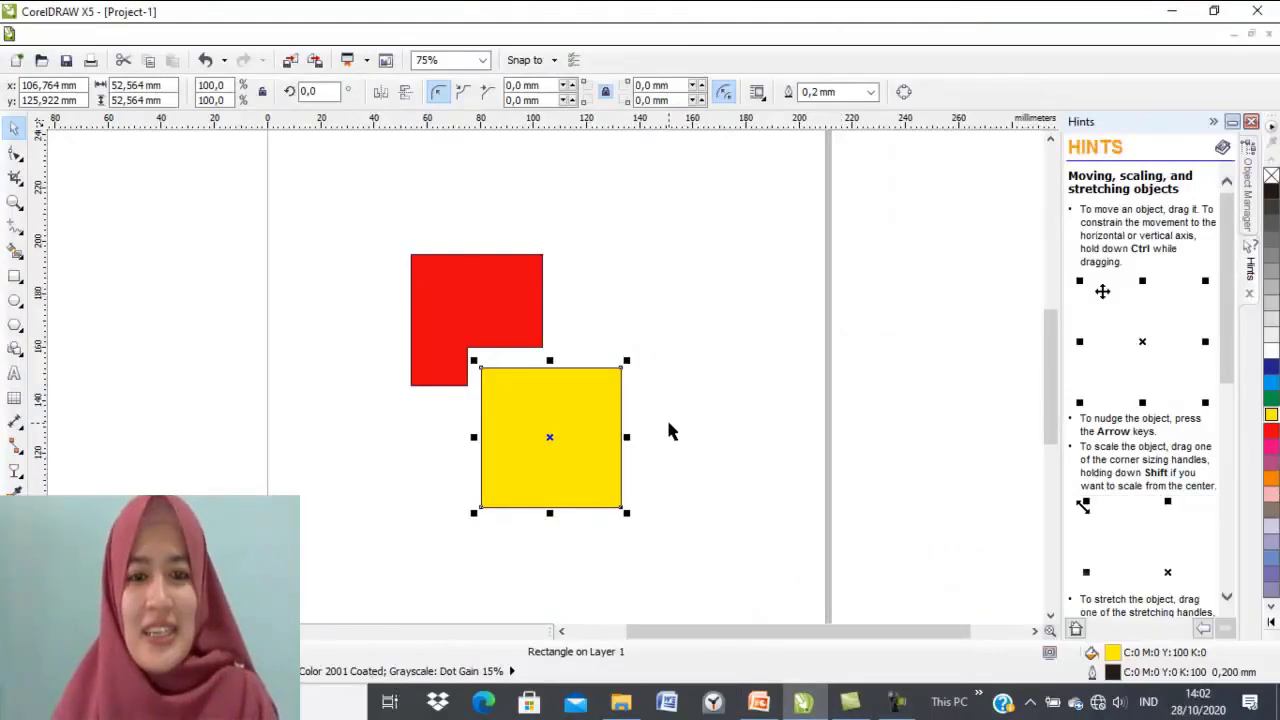
Step: Undo the moves of the shapes and the trim of the red square
key("Down")
key("Down")
key("Down")
key("Down")
key("Down")
key("Down")
key("Up")
key("Up")
key("Up")
key("Up")
key("Up")
key("Up")
key("Up")
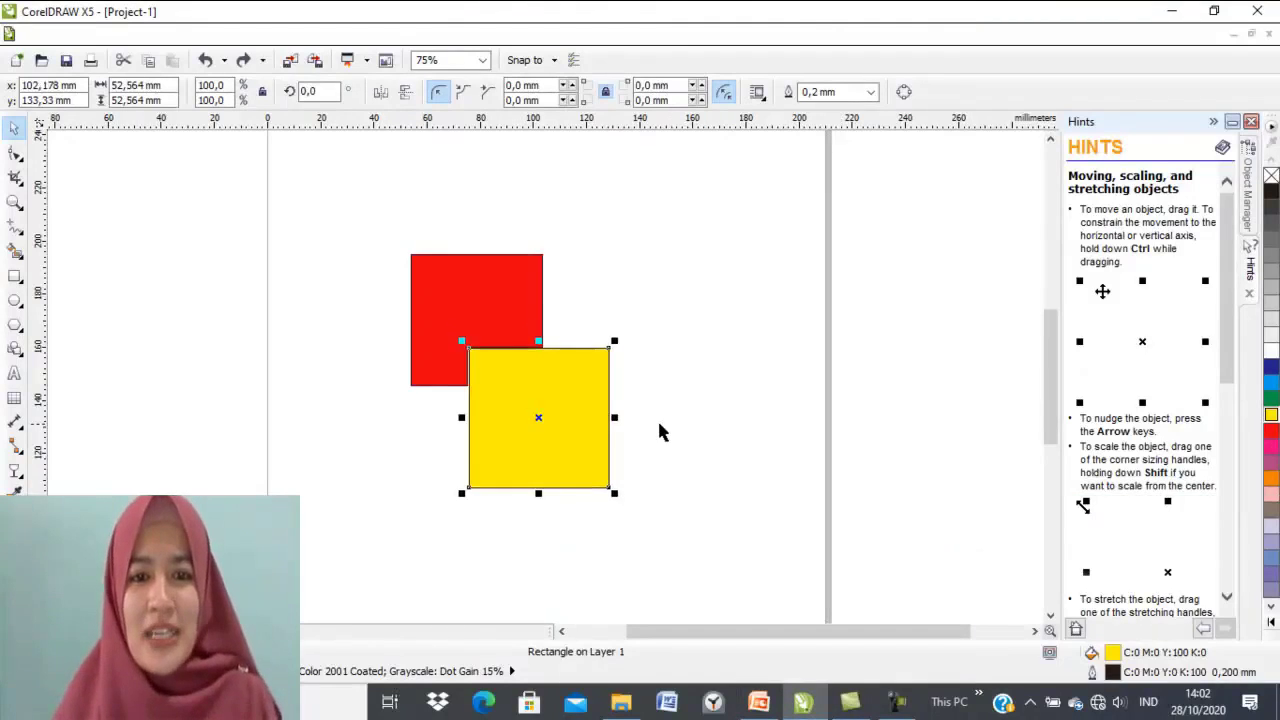
left_click_drag(483, 297, 483, 270)
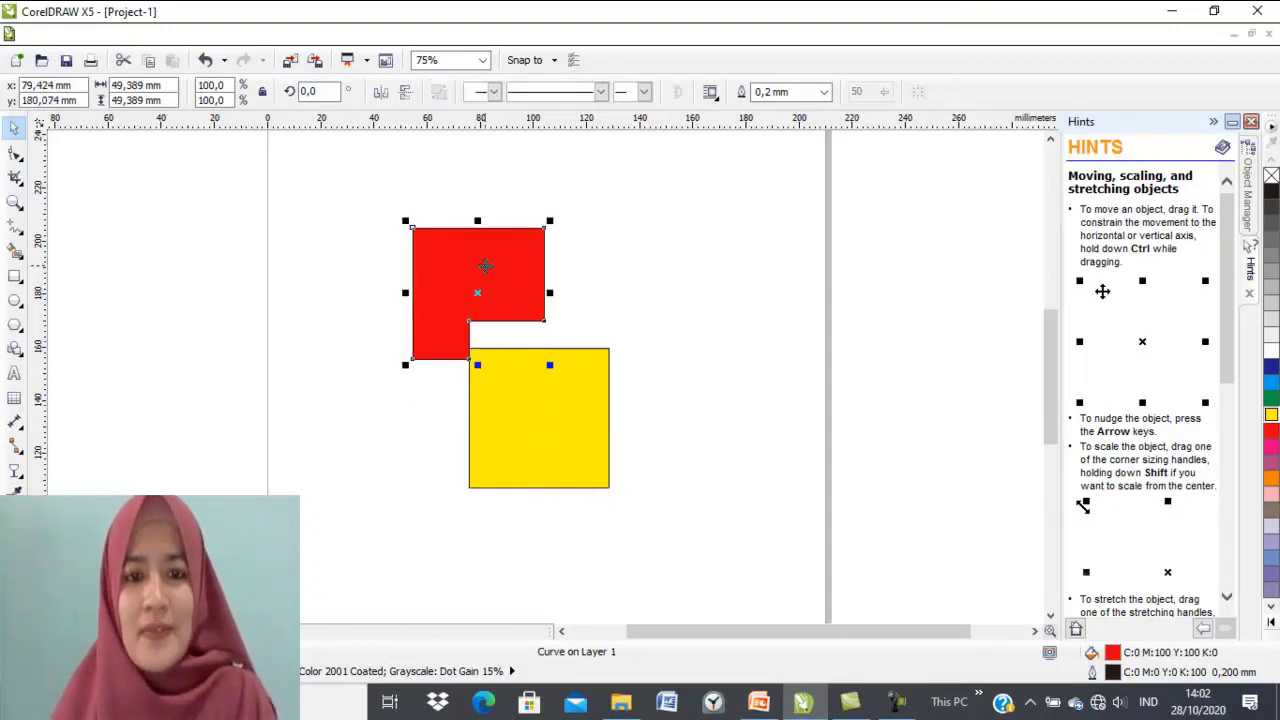
key("ctrl+z")
key("Tab")
key("Left")
key("Down")
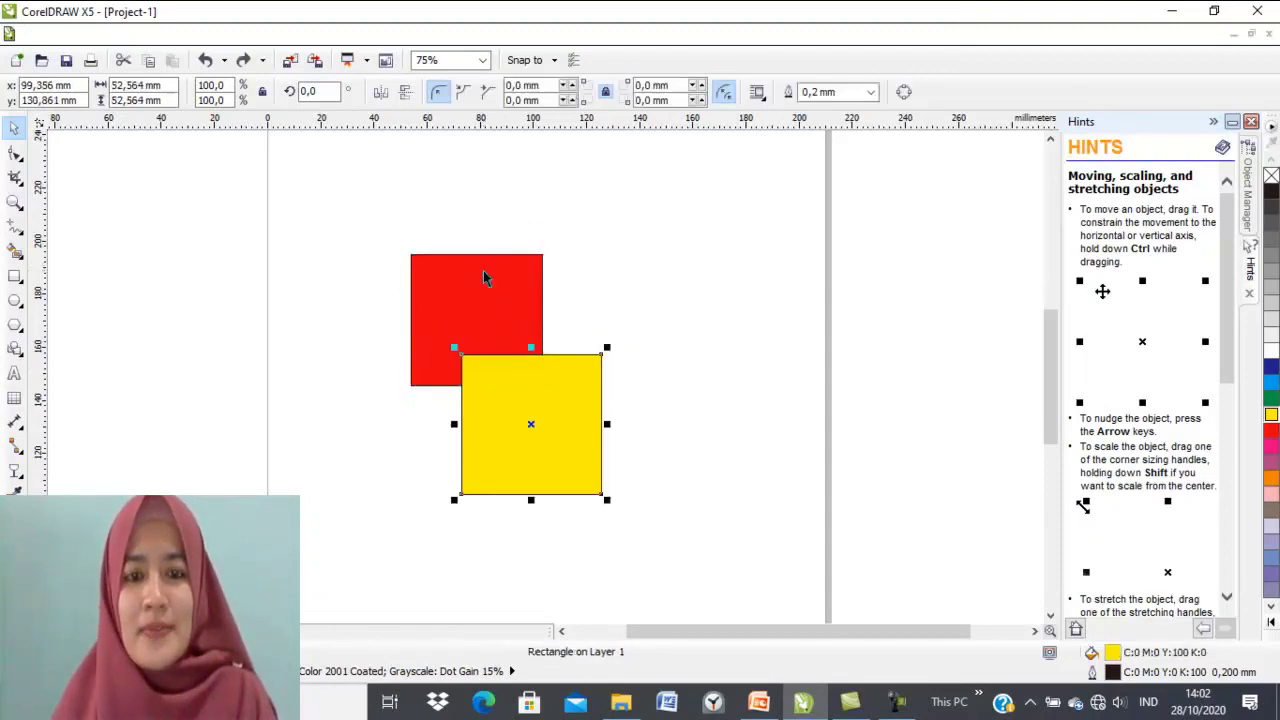
Step: Reposition the red and yellow squares so the yellow one overlaps the red square's lower-right corner
left_click(580, 306)
left_click_drag(527, 314, 521, 245)
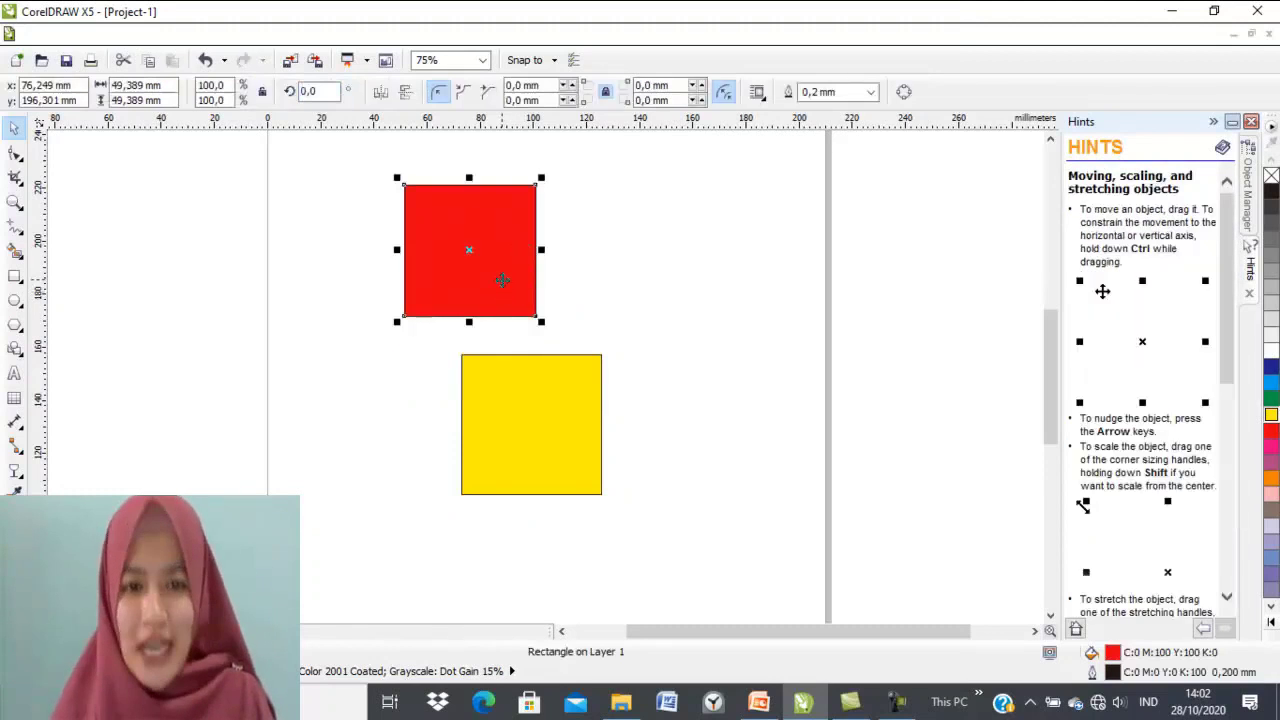
left_click_drag(502, 280, 498, 353)
mouse_move(591, 467)
left_mouse_down()
mouse_move(646, 449)
mouse_move(696, 454)
mouse_move(582, 458)
left_mouse_up()
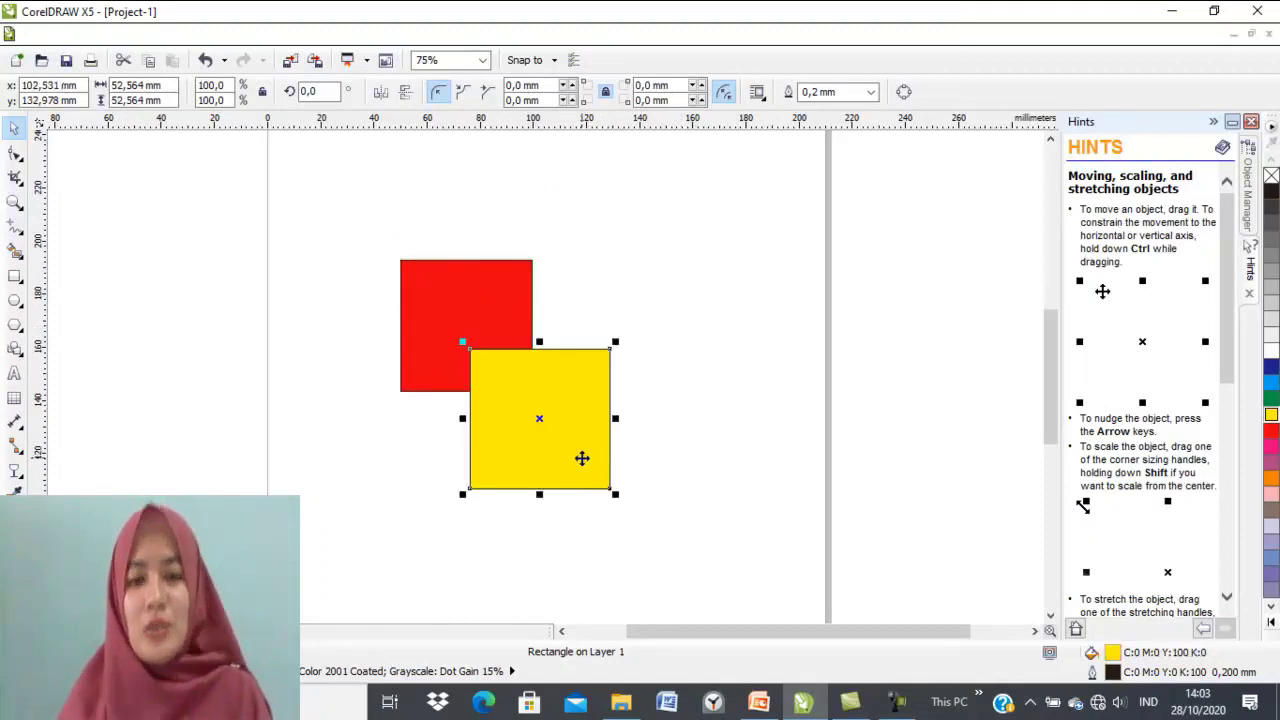
Step: Intersect the red and yellow squares and fill the overlap piece with green (C:100 M:0 Y:100 K:0)
left_click(731, 338)
left_click_drag(374, 234, 640, 512)
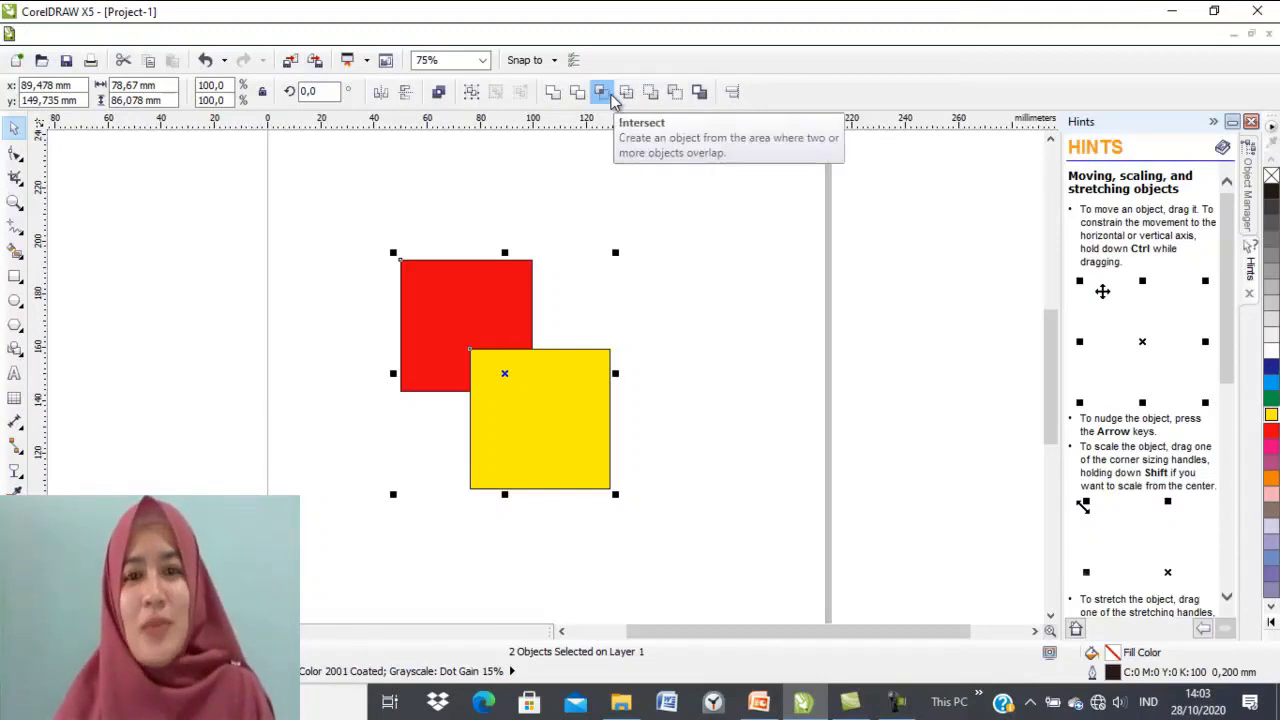
left_click(611, 95)
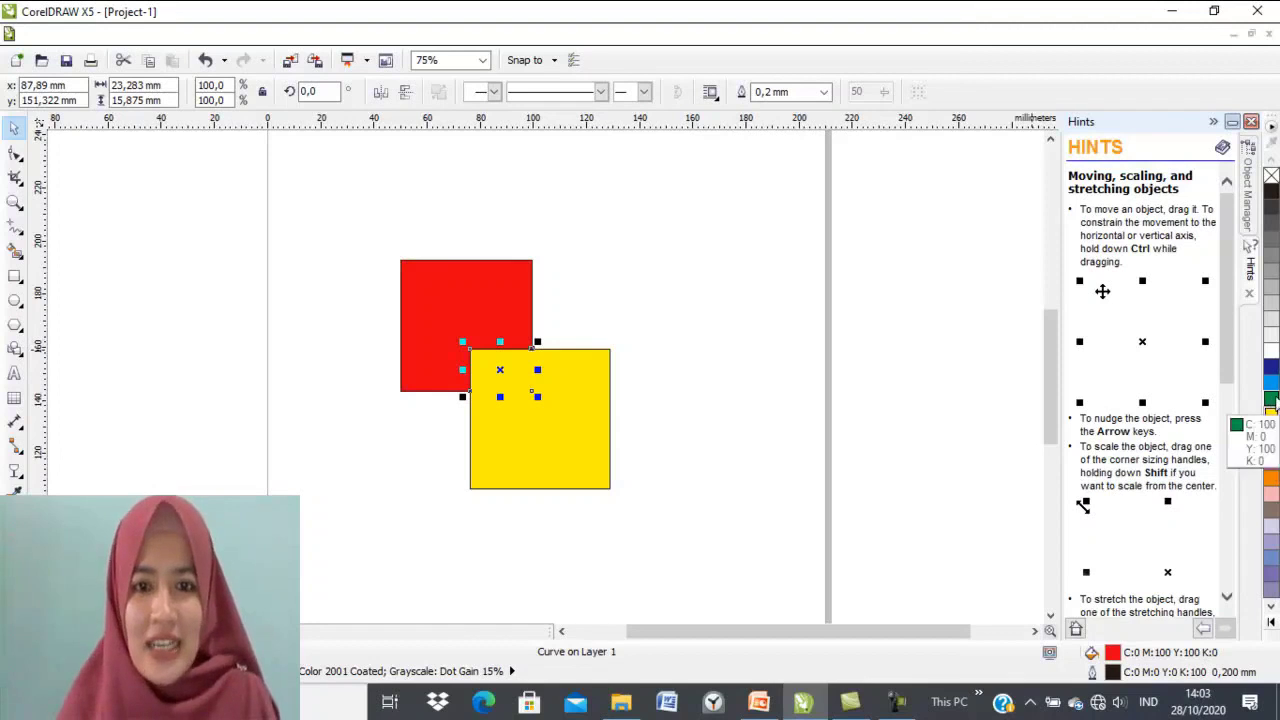
left_click(1271, 398)
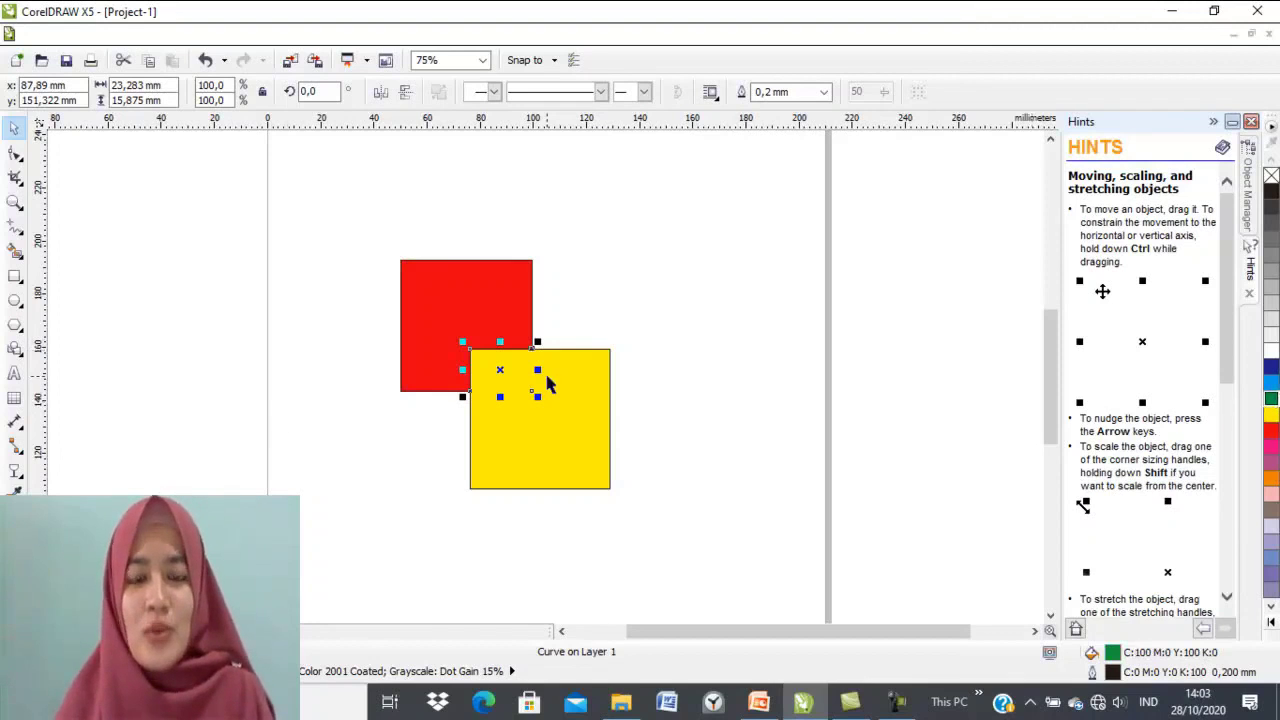
Step: Move the yellow square down clear of the green intersection piece
left_click(587, 384)
left_click_drag(587, 384, 583, 427)
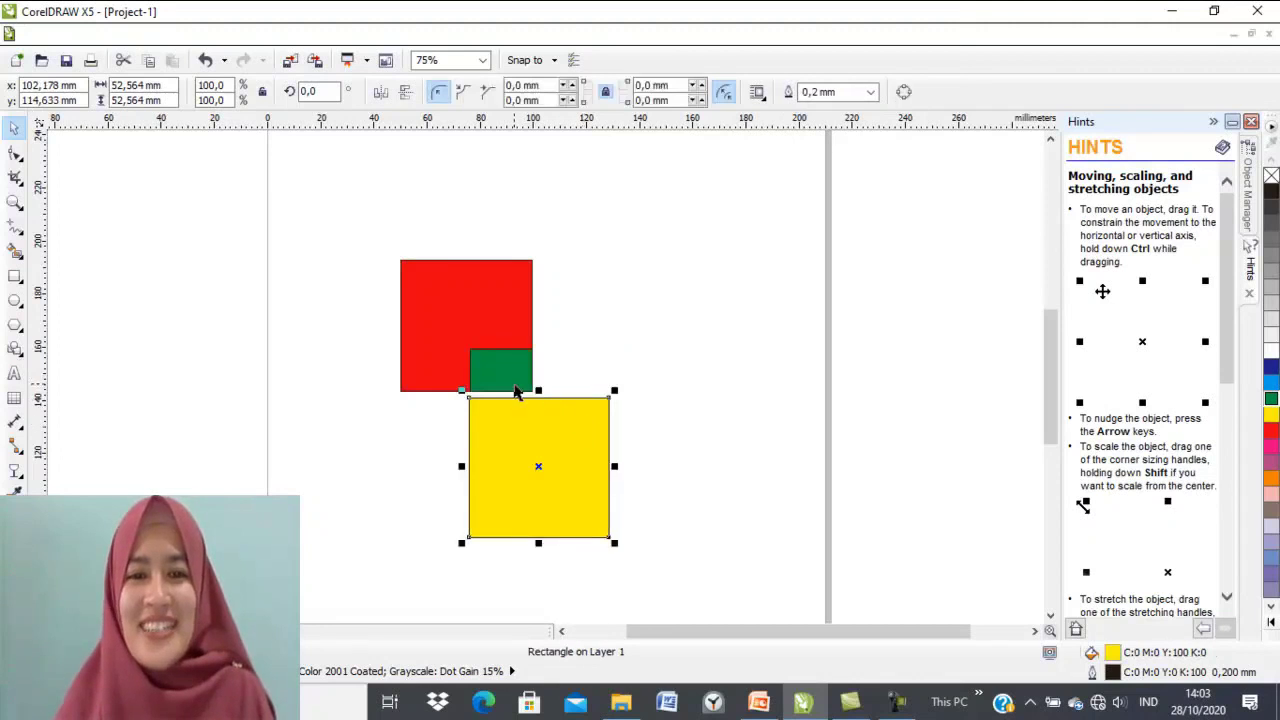
left_click_drag(510, 375, 517, 384)
Step: Bring the green intersection piece to the front of the page and move the yellow square back up beneath it
left_click(482, 370)
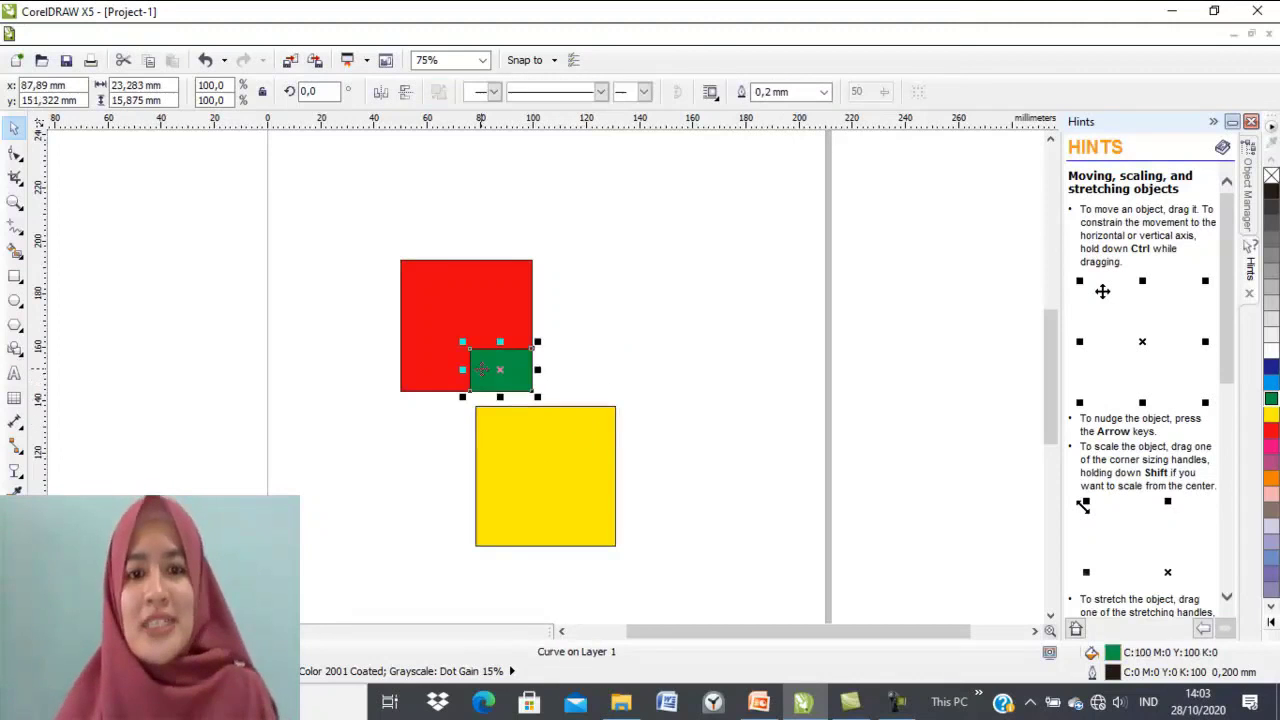
right_click(482, 370)
mouse_move(600, 234)
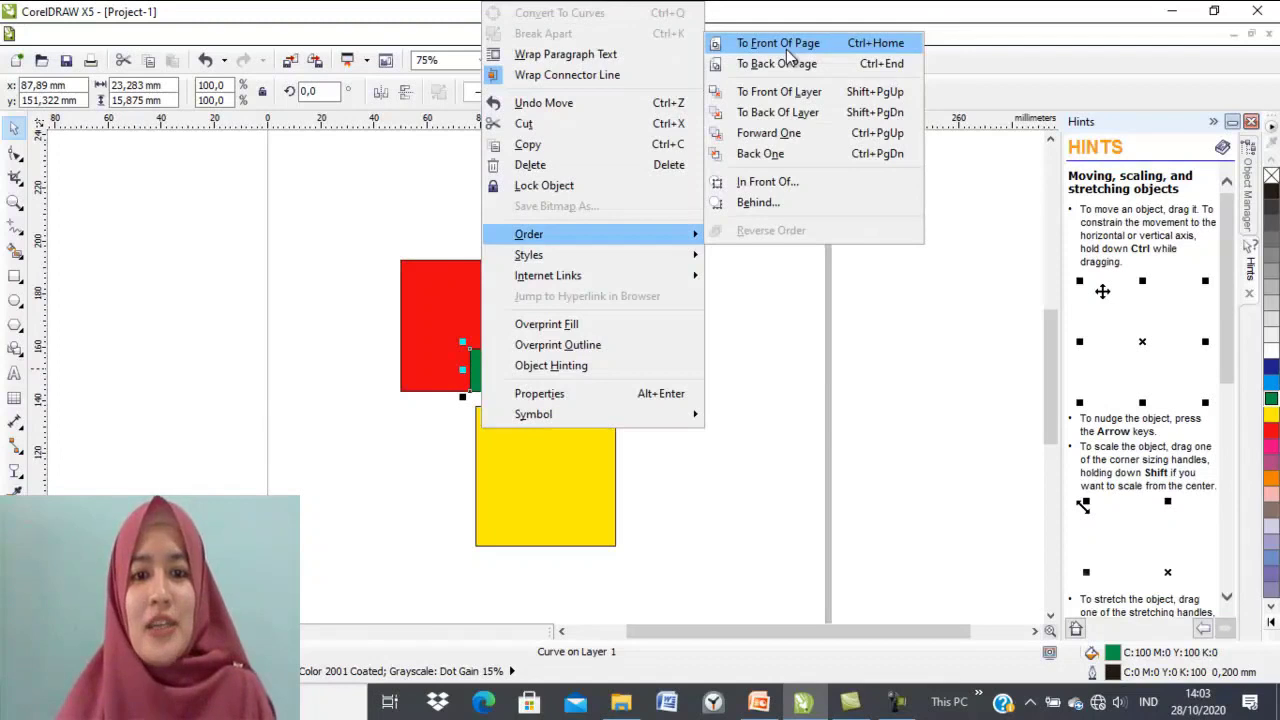
left_click(788, 43)
left_click_drag(531, 471, 526, 407)
left_click(697, 436)
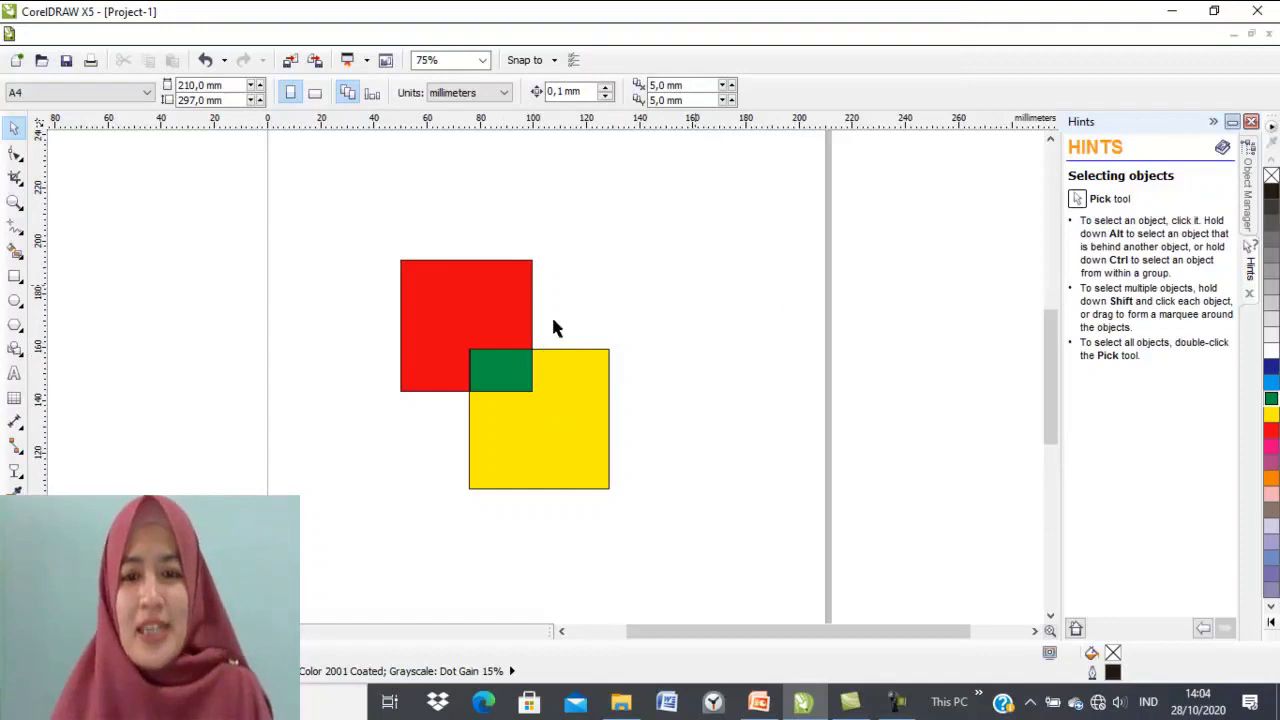
Step: Switch to PowerPoint and present the Intersect and Simplify slide full screen
left_click(758, 704)
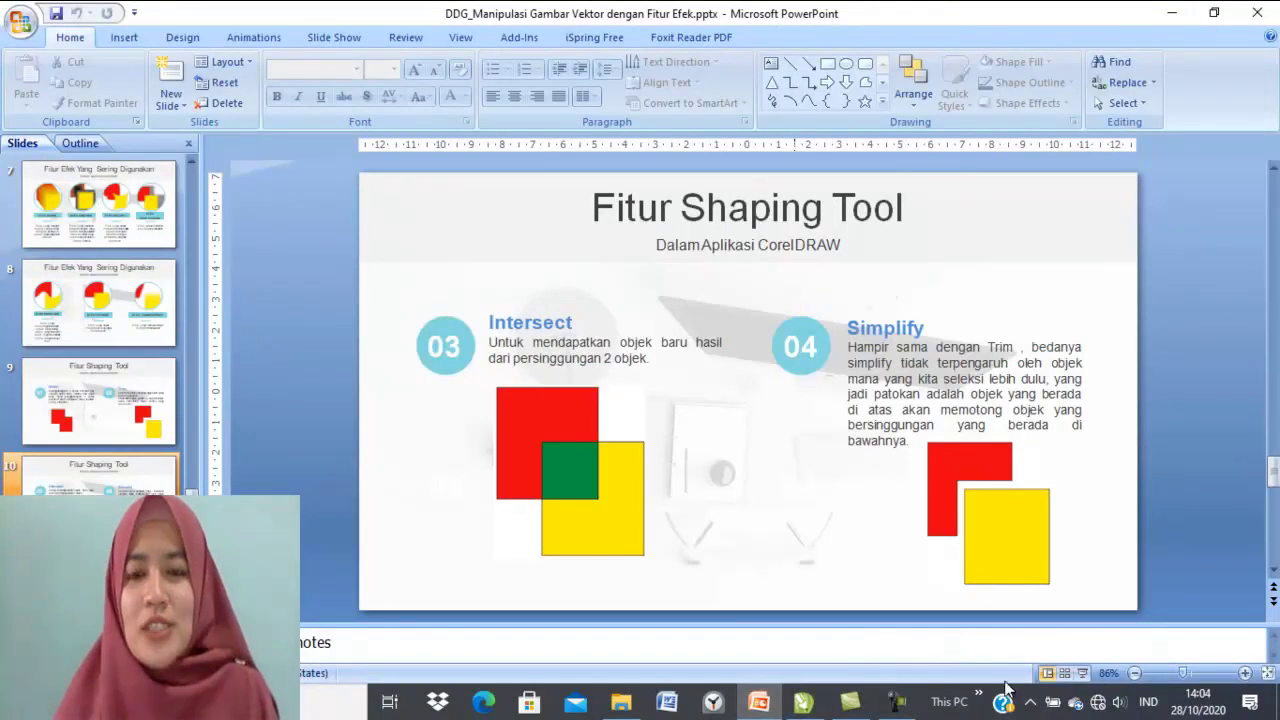
left_click(1081, 674)
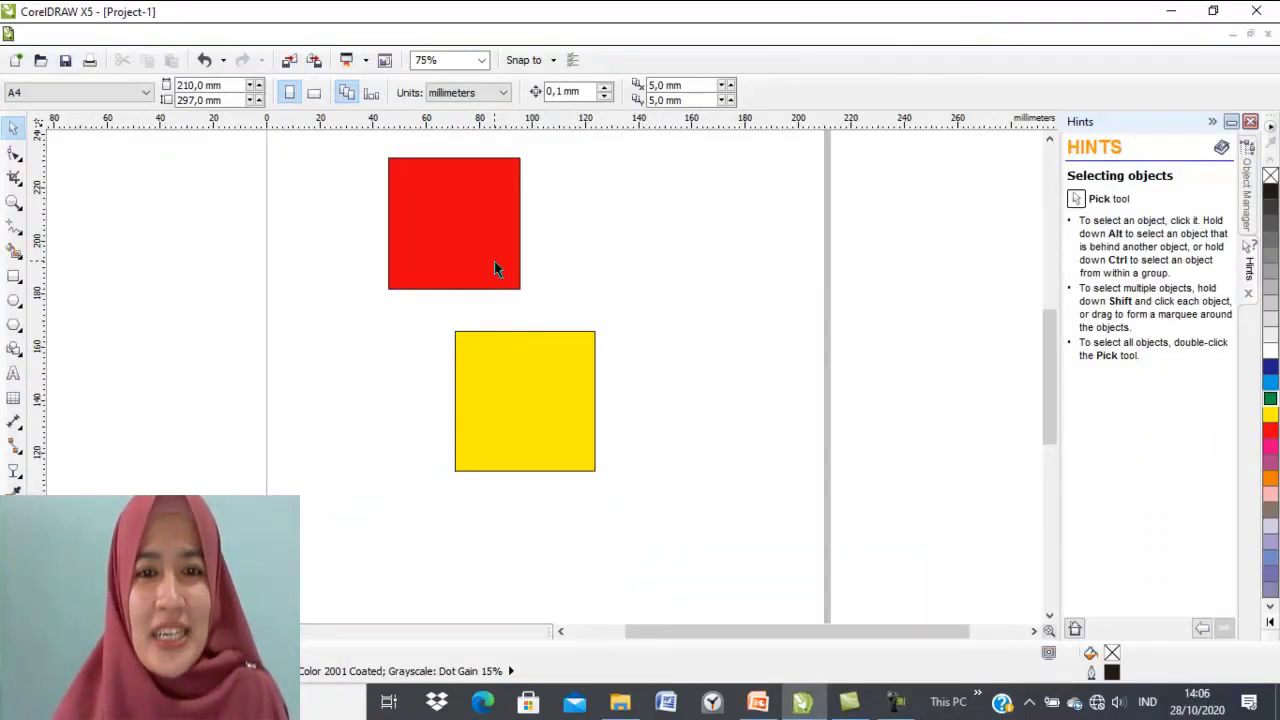
Step: In CorelDRAW, overlap the yellow square on the red square's lower-right corner and apply Simplify to both squares
left_click_drag(494, 261, 497, 301)
left_click_drag(556, 376, 557, 339)
left_click(303, 220)
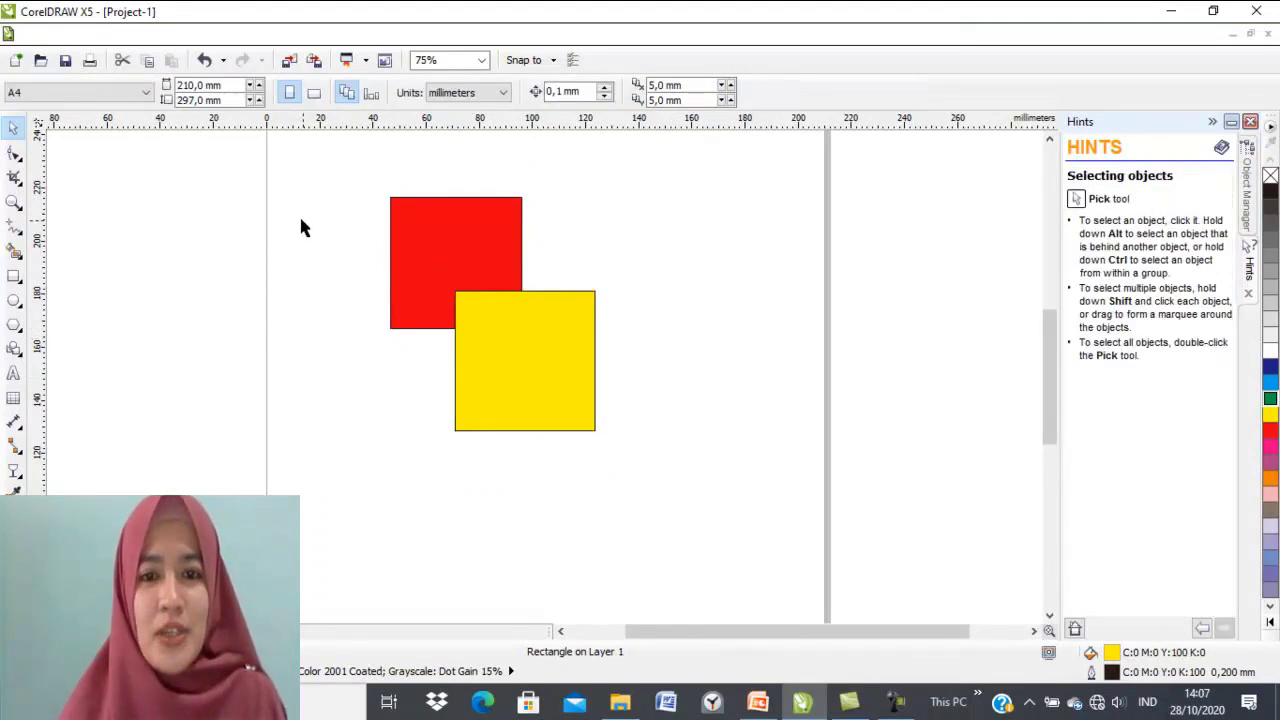
left_click_drag(378, 188, 633, 452)
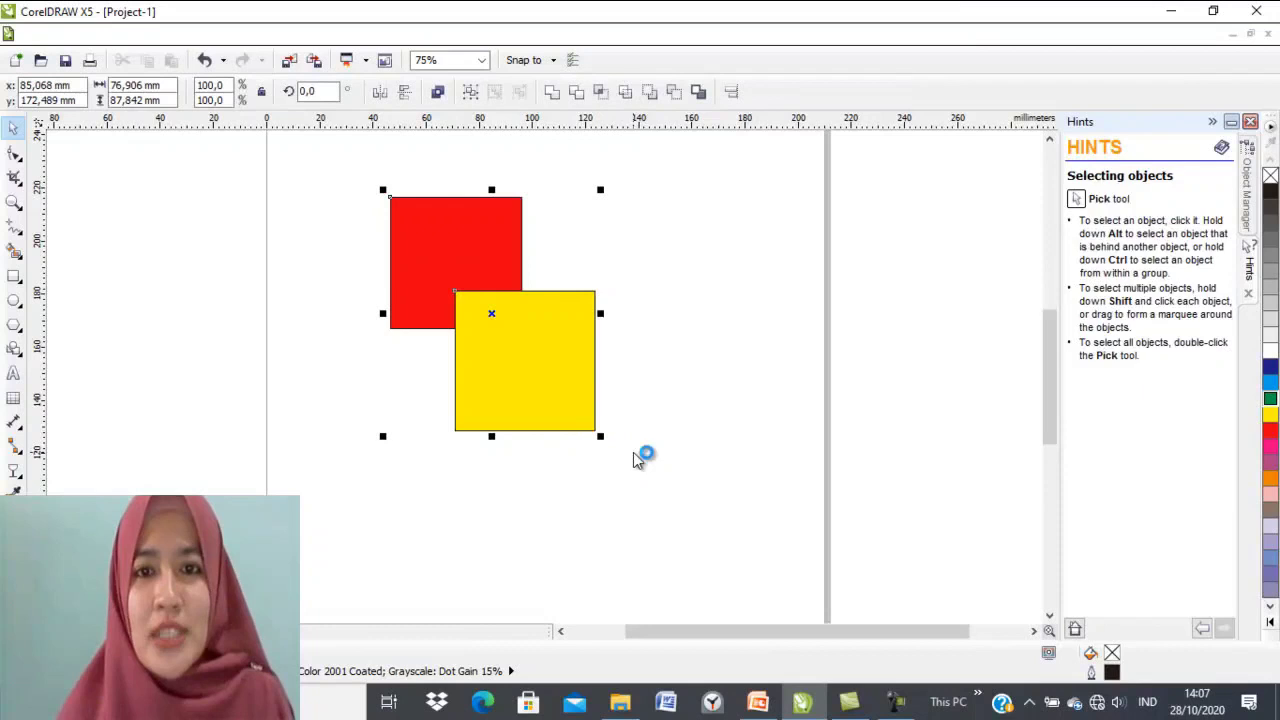
left_click(631, 100)
left_click(698, 388)
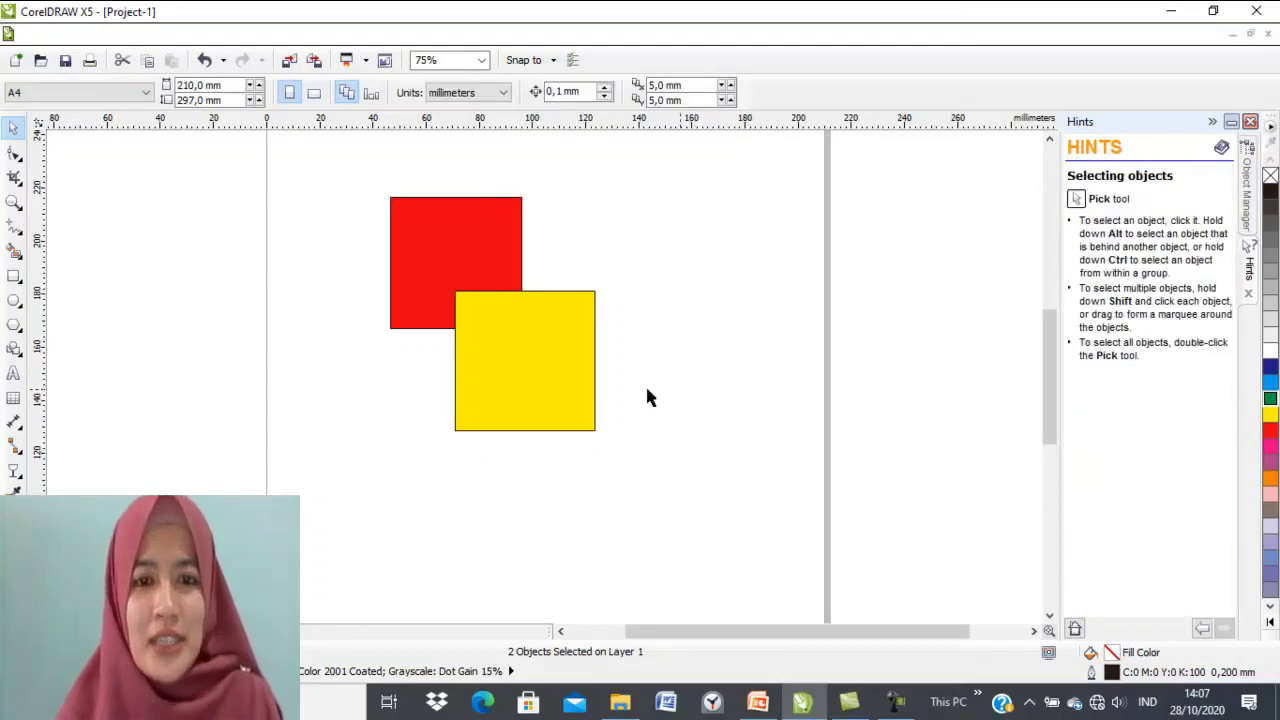
Step: Move the yellow square off the red shape's cut corner, fit it back in, and pull it clear again
left_click_drag(530, 392, 546, 416)
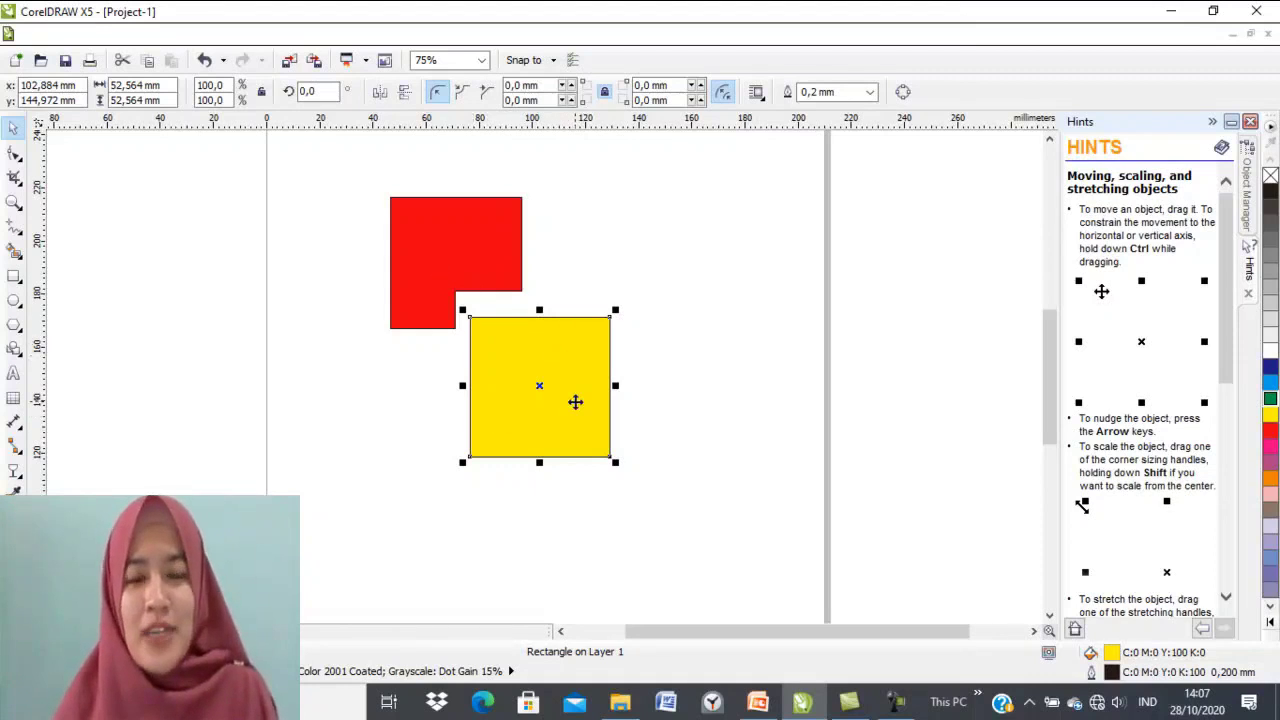
left_click_drag(575, 402, 560, 372)
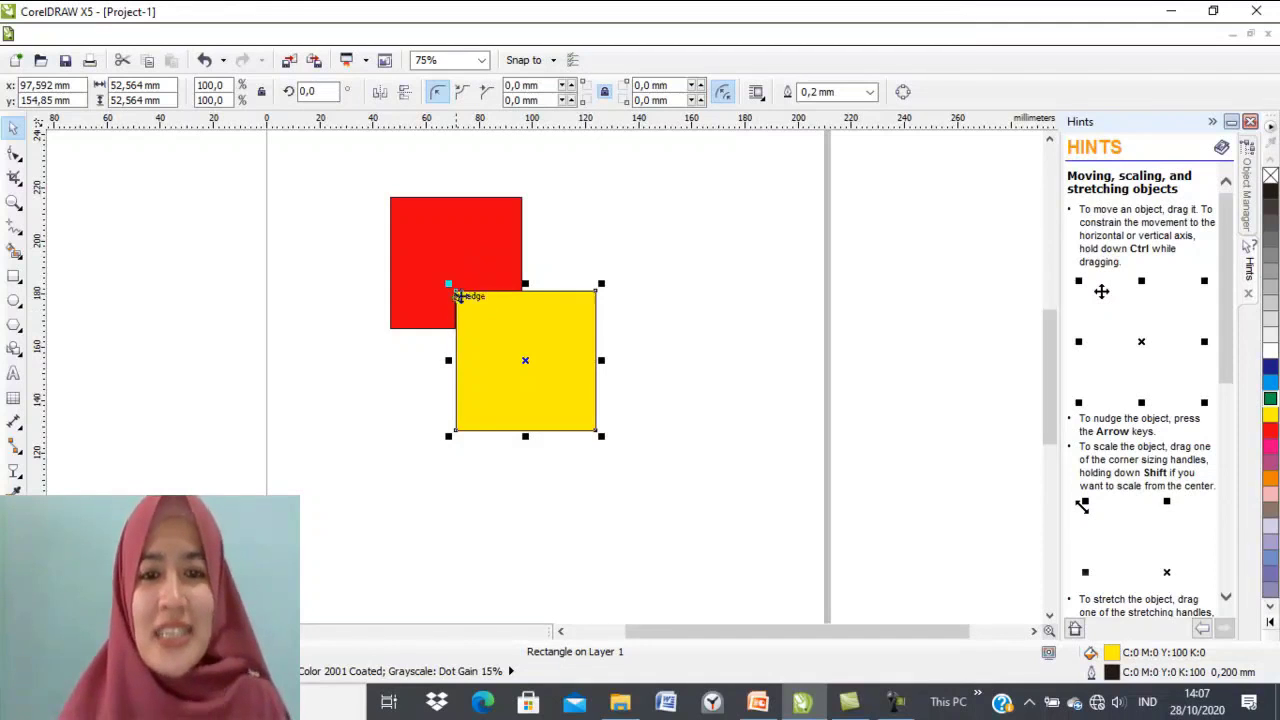
left_click_drag(506, 320, 512, 349)
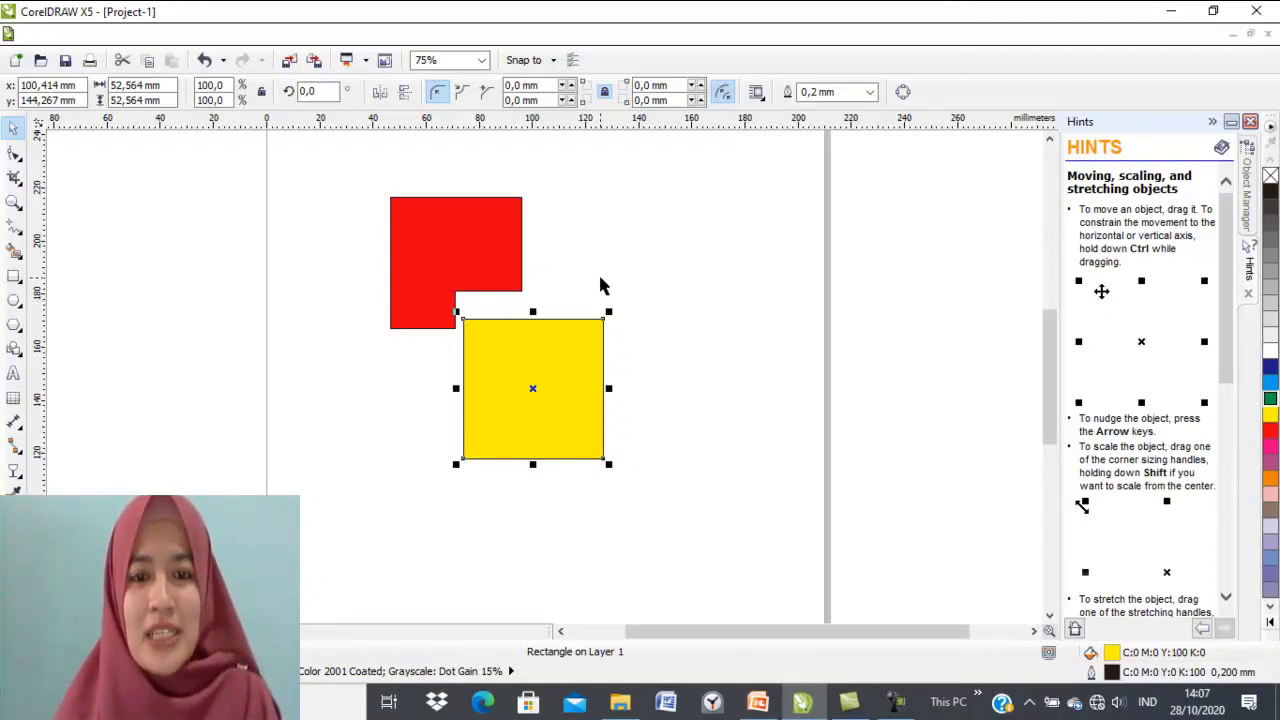
Step: Bring the red square to the front of the page and move it up over the yellow square's lower-right corner
right_click(601, 440)
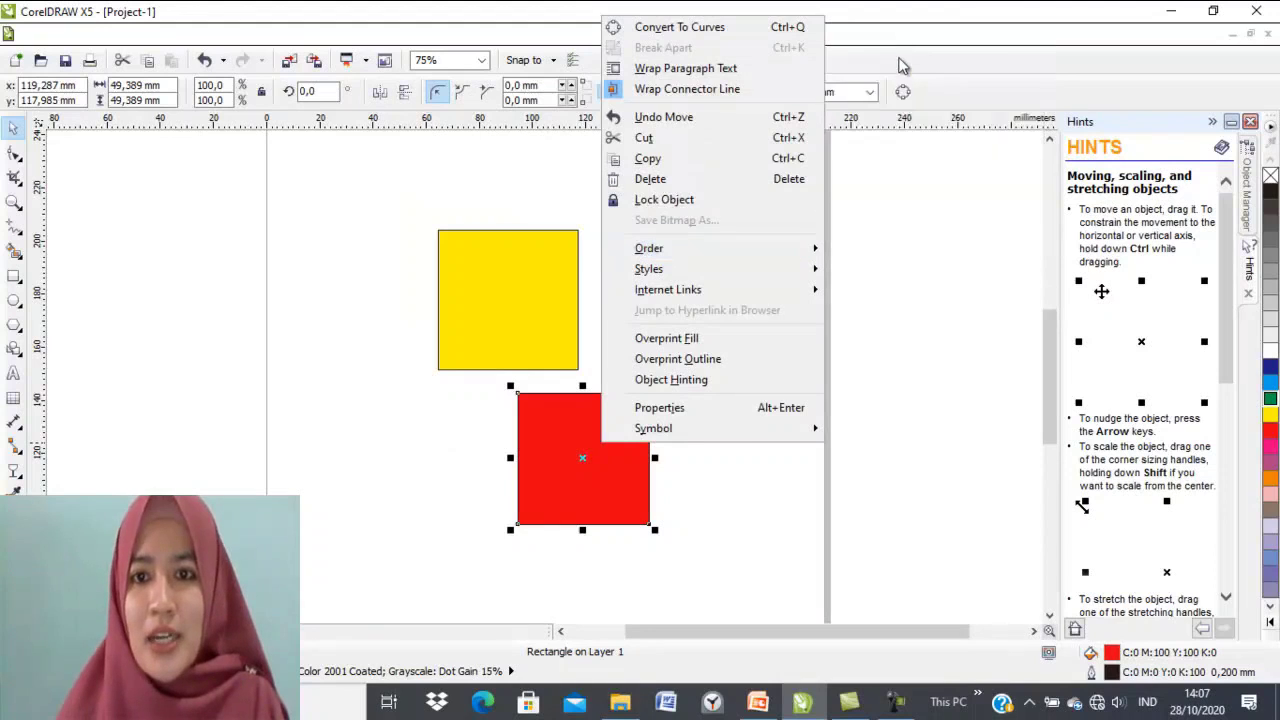
mouse_move(778, 248)
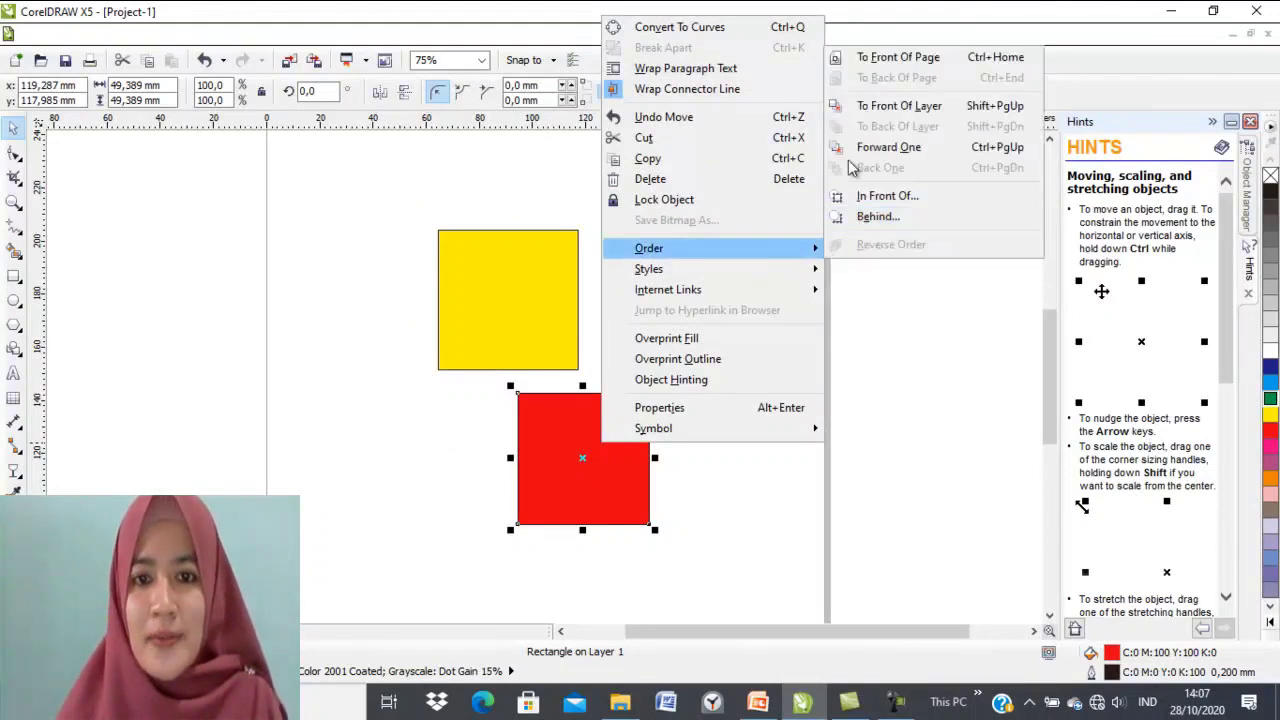
left_click(860, 57)
left_click_drag(608, 459, 597, 389)
left_click(668, 250)
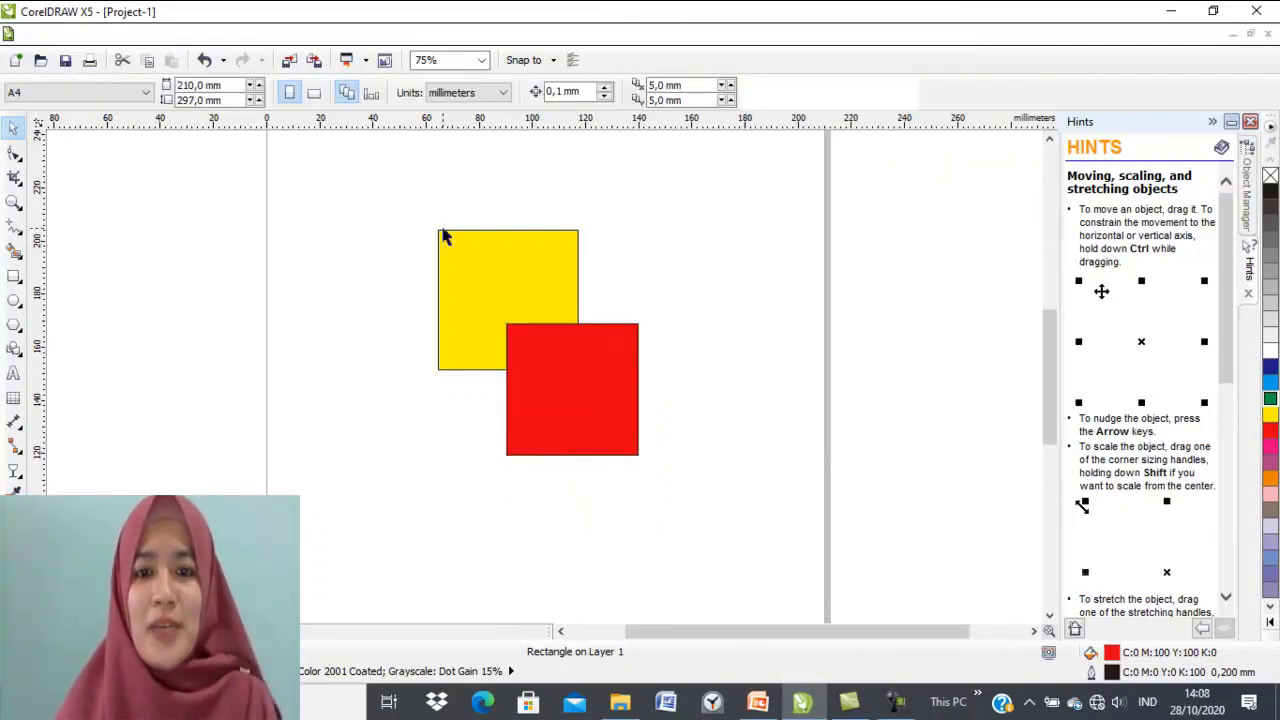
Step: Simplify the yellow and red squares, moving the red square off the yellow shape's cut corner and back into it
left_click_drag(408, 207, 700, 505)
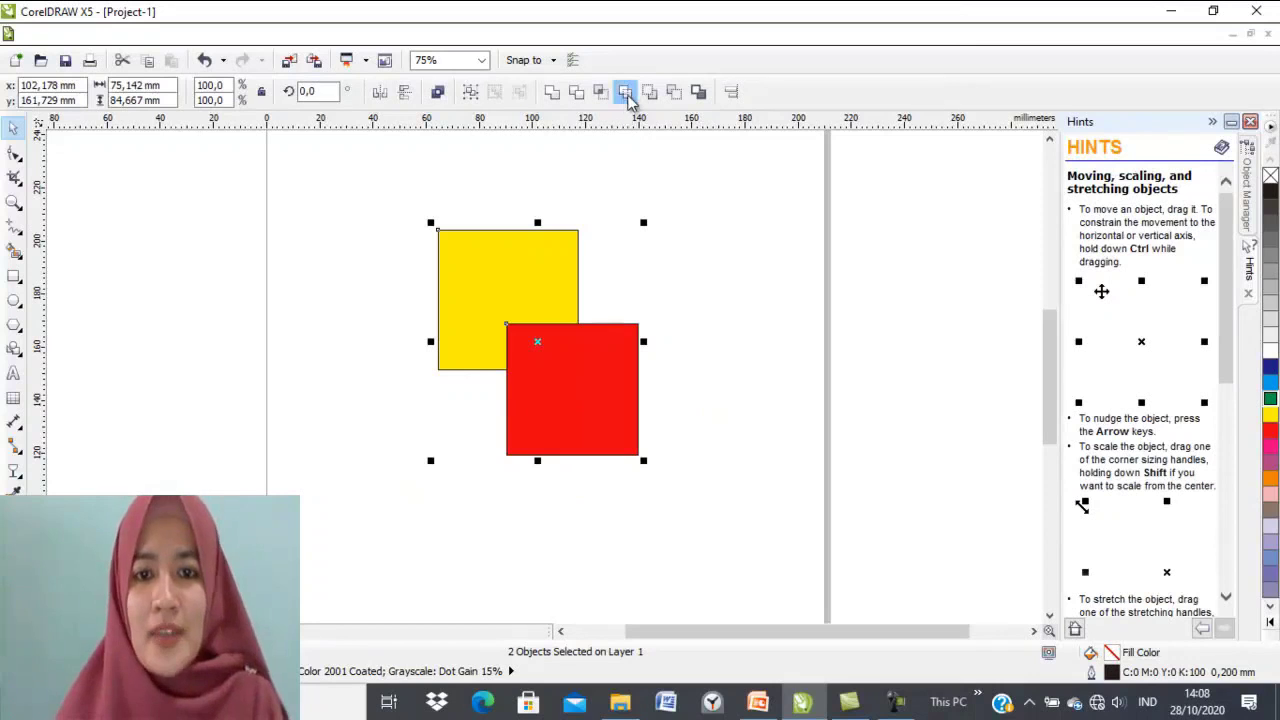
left_click(678, 420)
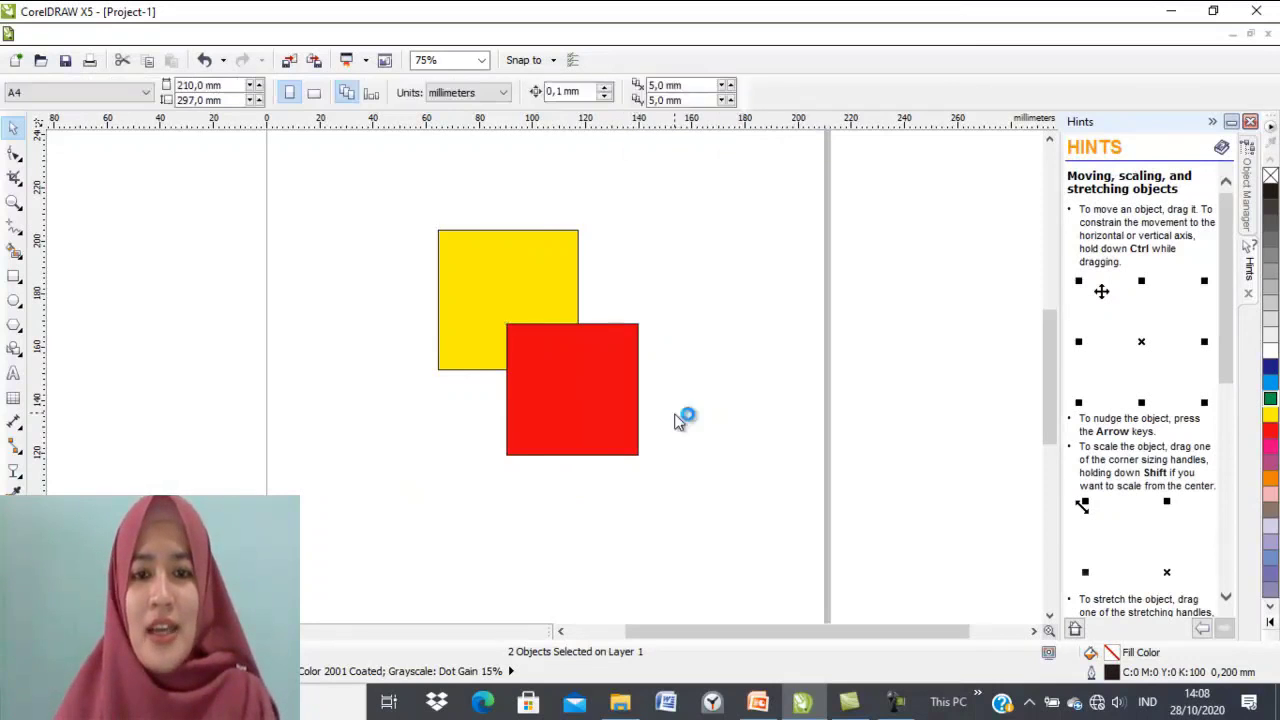
left_click_drag(581, 416, 599, 450)
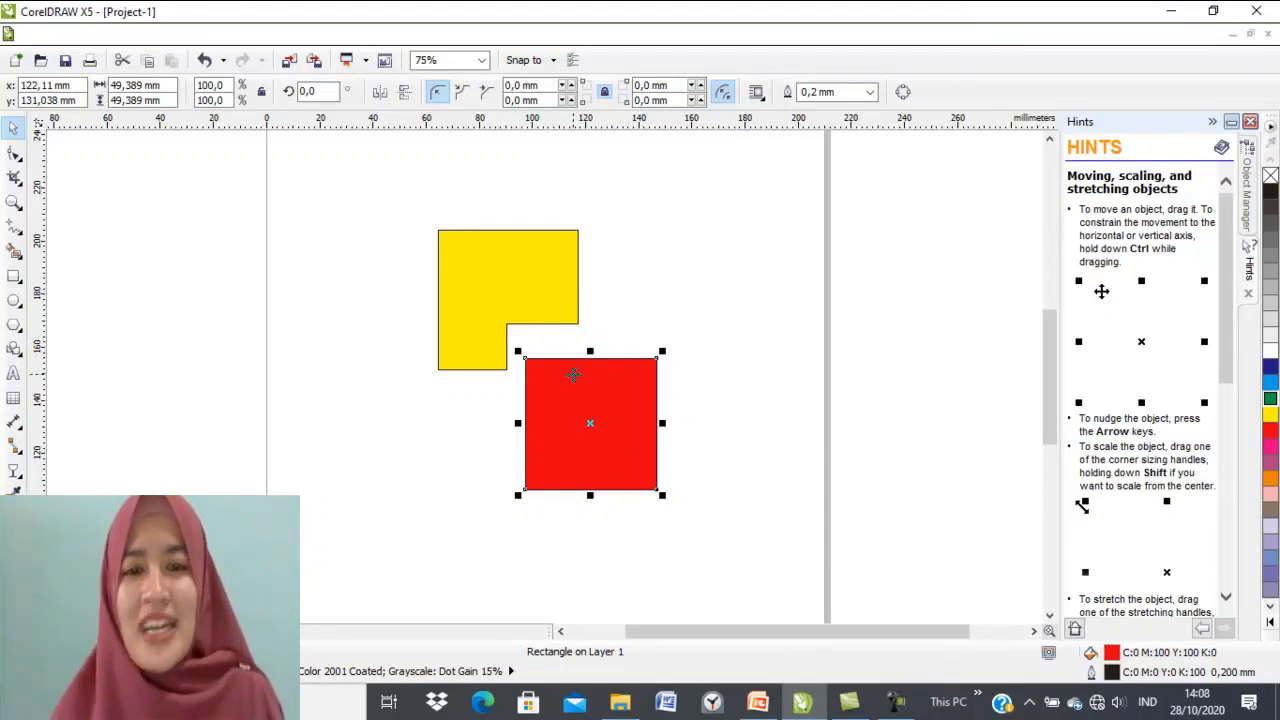
left_click_drag(610, 399, 576, 359)
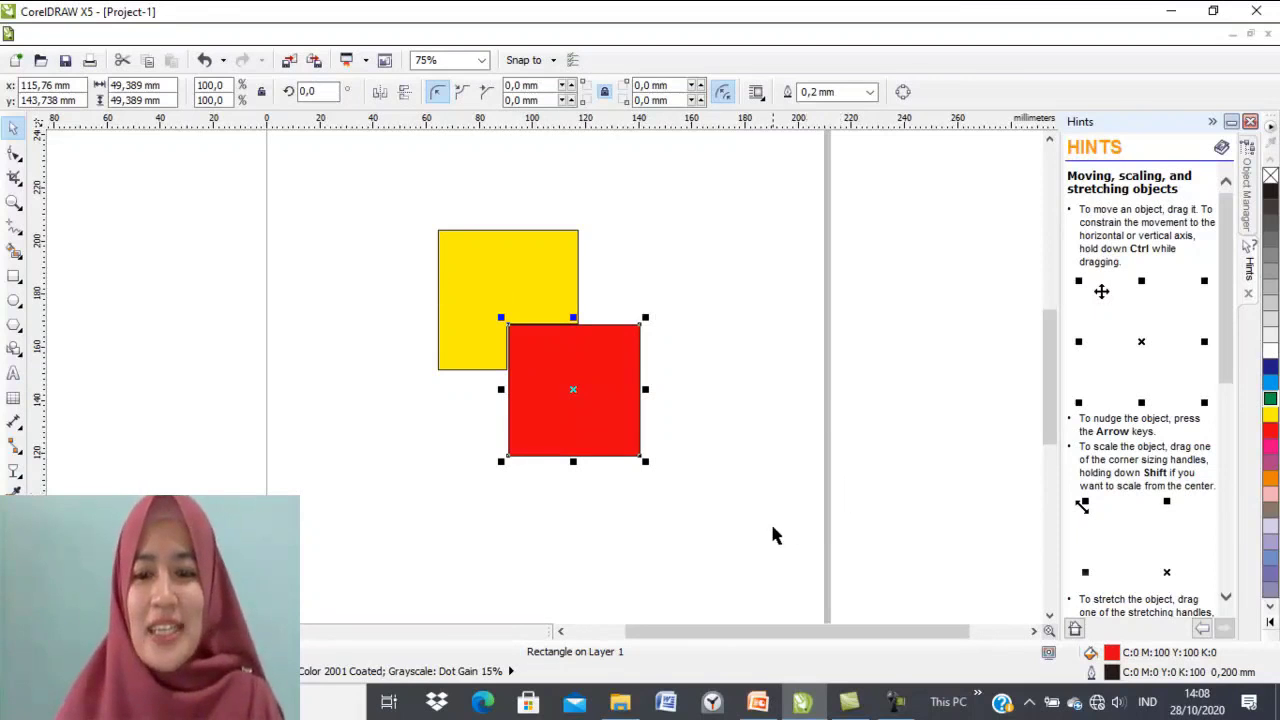
Step: Switch to PowerPoint, present the Intersect and Simplify slide, and advance to the Front Minus Back and Create Boundary slide
left_click(758, 703)
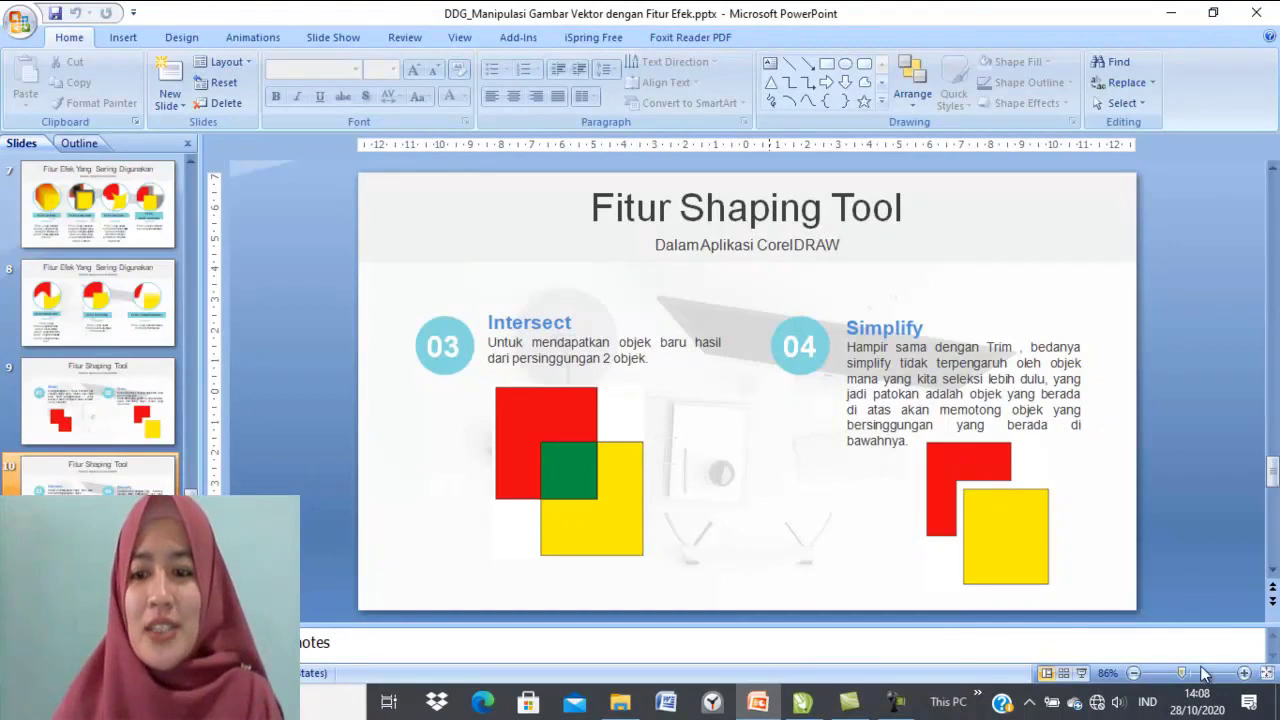
left_click(1079, 673)
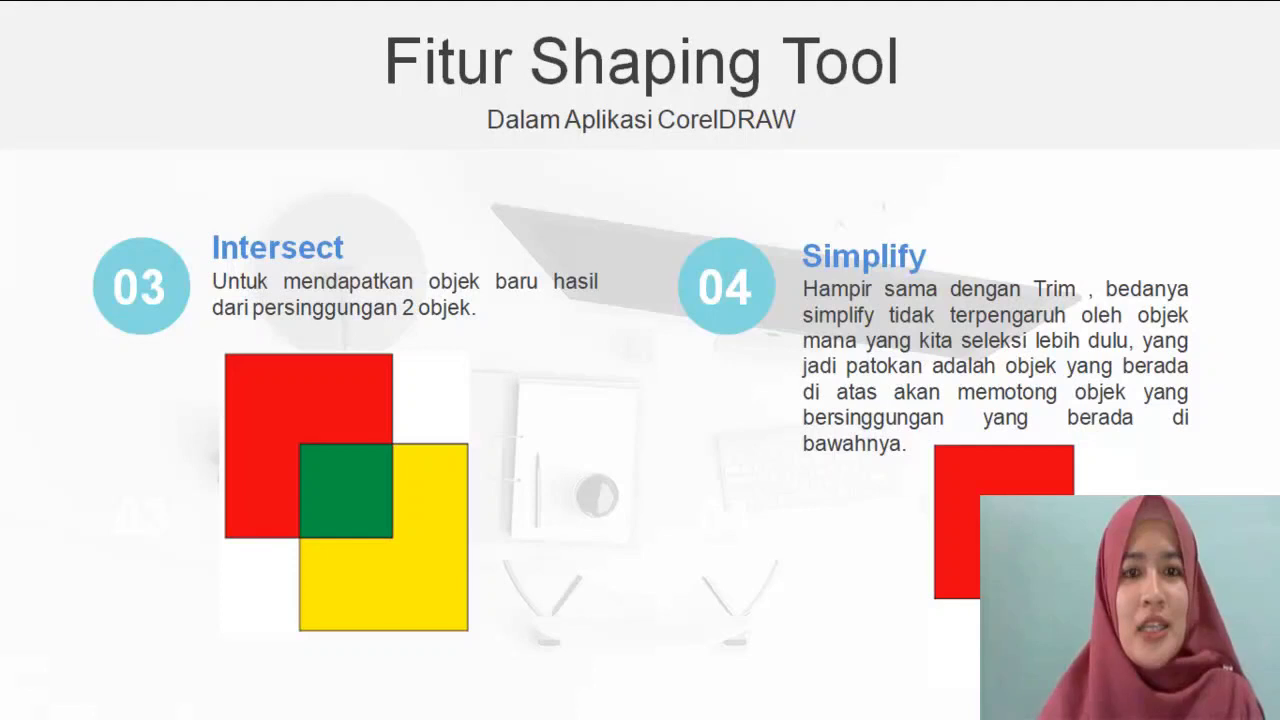
key("Right")
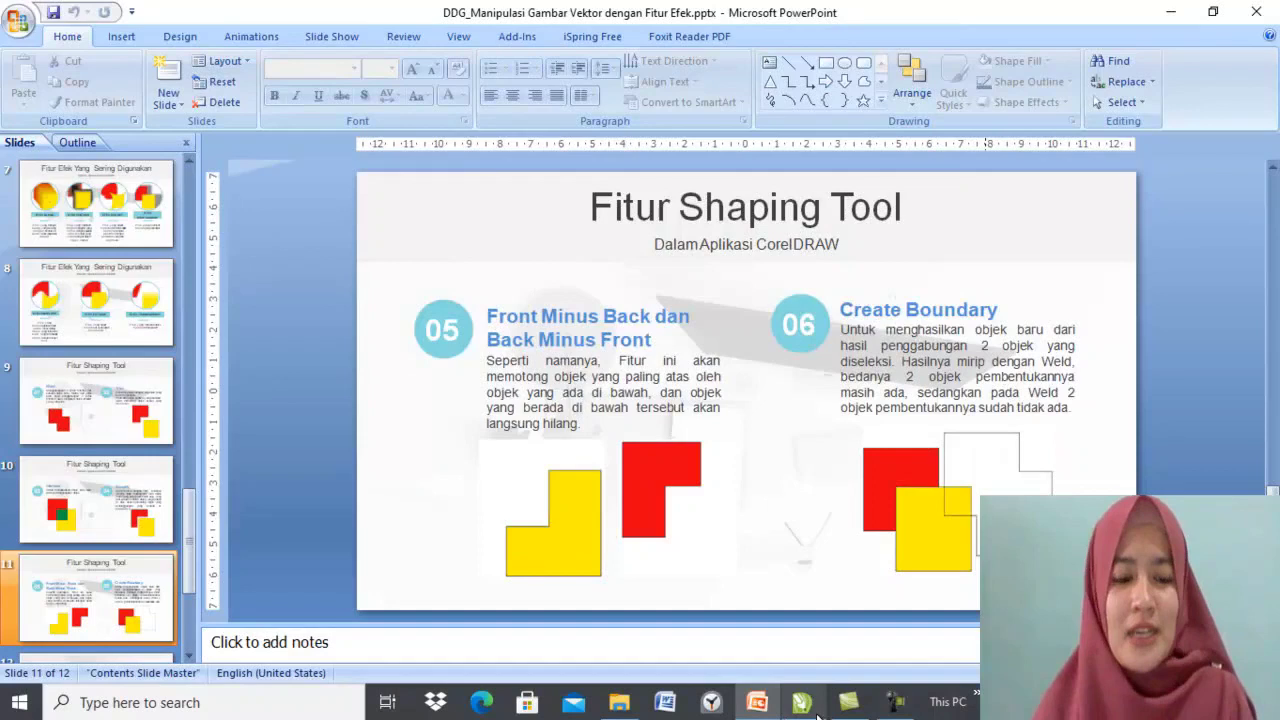
Step: Switch to CorelDRAW and undo Simplify along with the preceding moves of the red and yellow squares
left_click(801, 702)
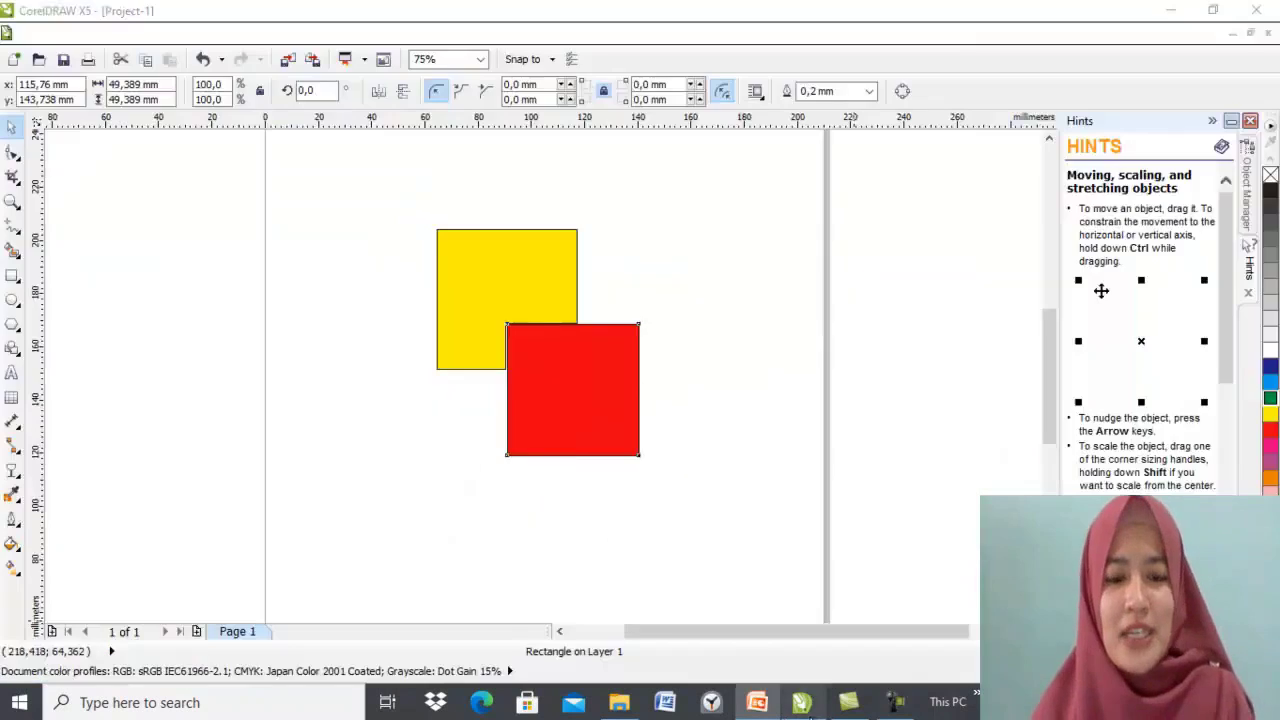
left_click(716, 494)
key("ctrl+z")
key("ctrl+z")
key("ctrl+z")
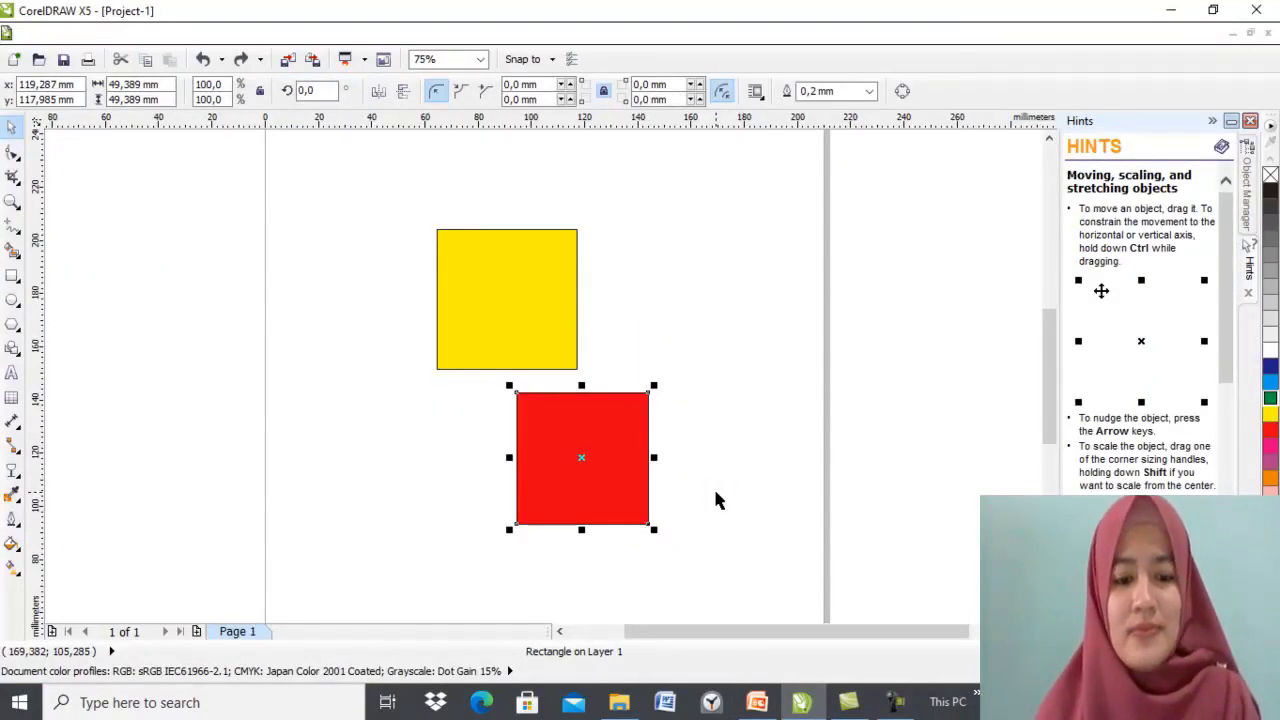
key("ctrl+z")
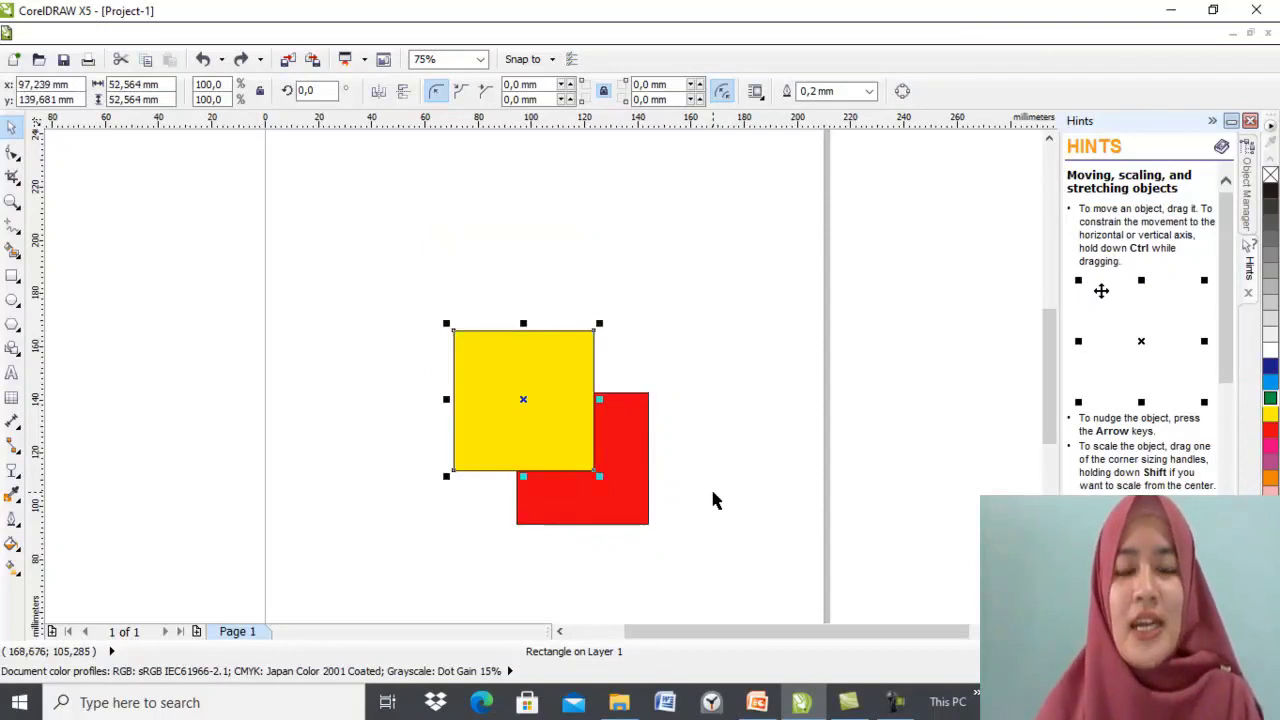
key("ctrl+z")
Step: Shift the red square slightly down and move the yellow square over its lower-right corner, to about X 98, Y 151 mm
left_click_drag(498, 442, 566, 449)
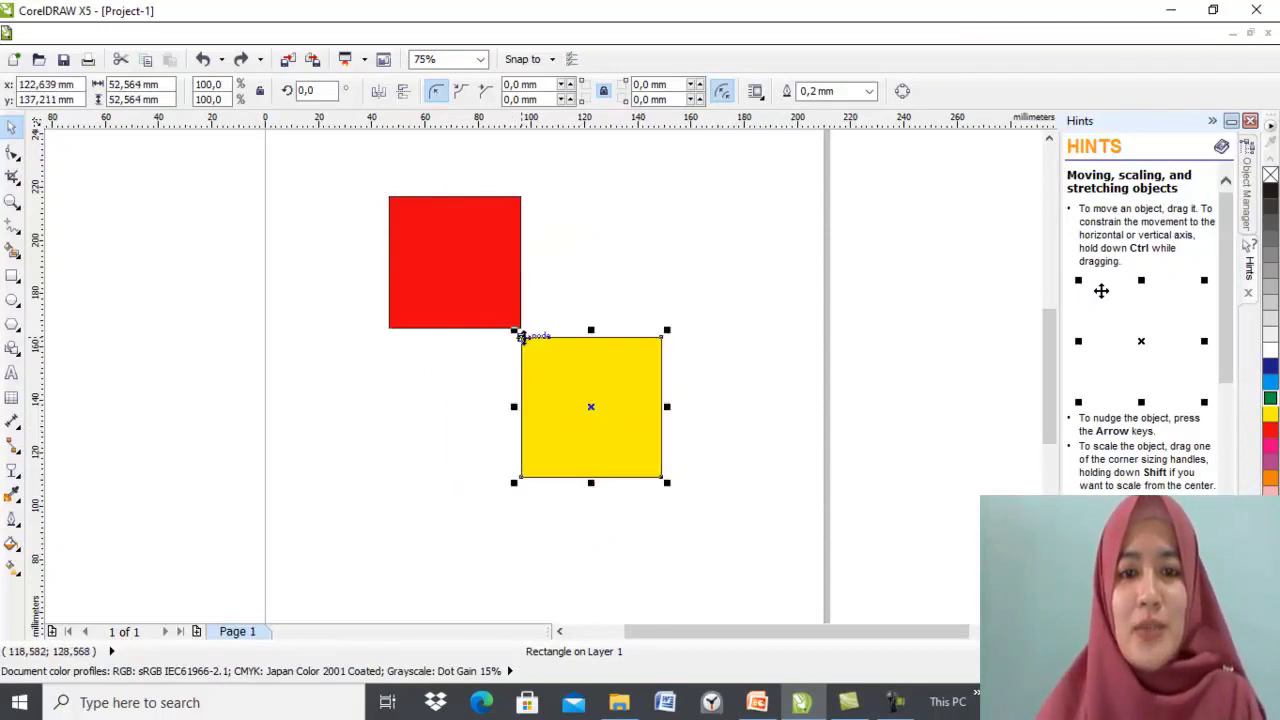
left_click_drag(477, 303, 480, 322)
left_click_drag(644, 416, 579, 380)
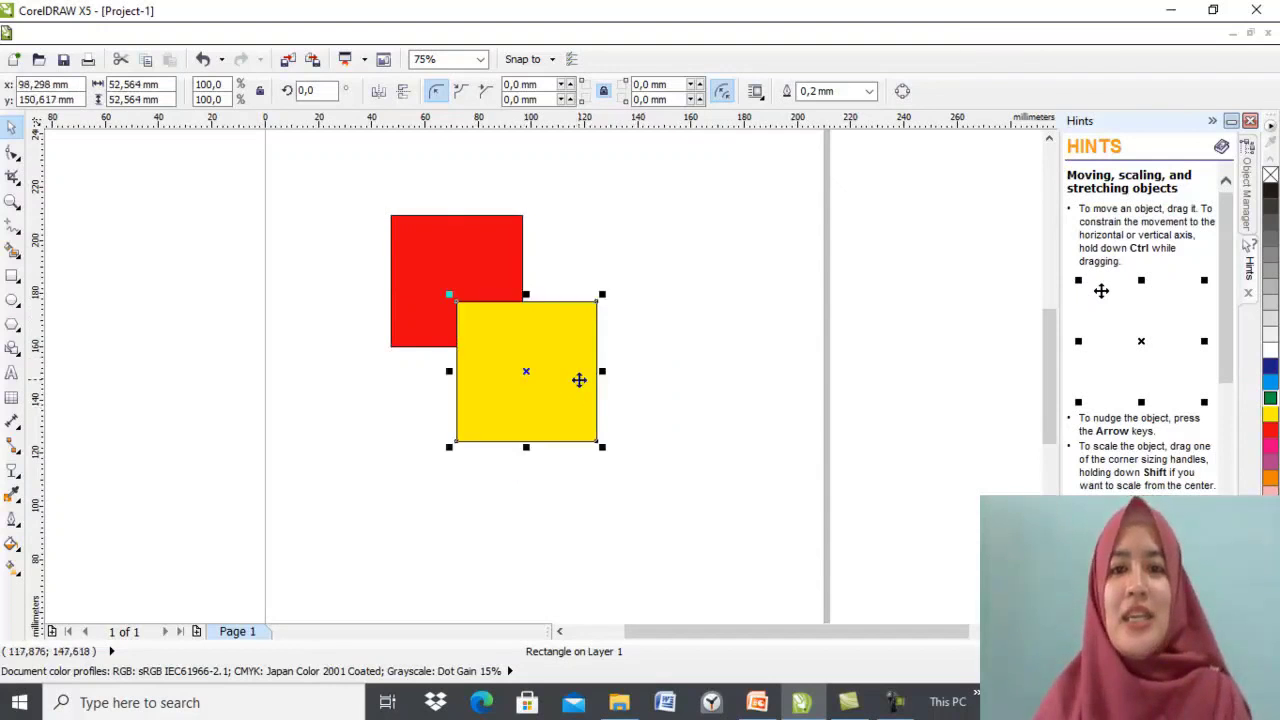
left_click(703, 339)
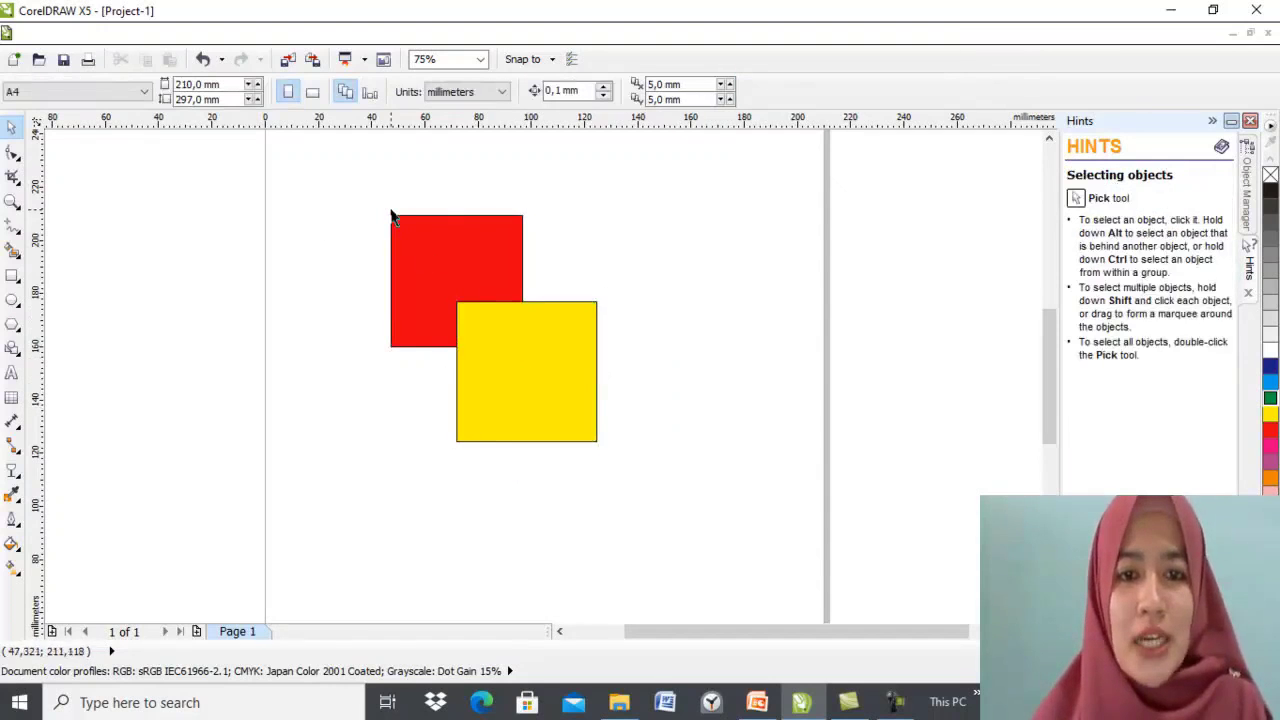
Step: Apply Front Minus Back to the two overlapping squares and check the matching slide in PowerPoint before returning to CorelDRAW
left_click_drag(652, 400, 646, 480)
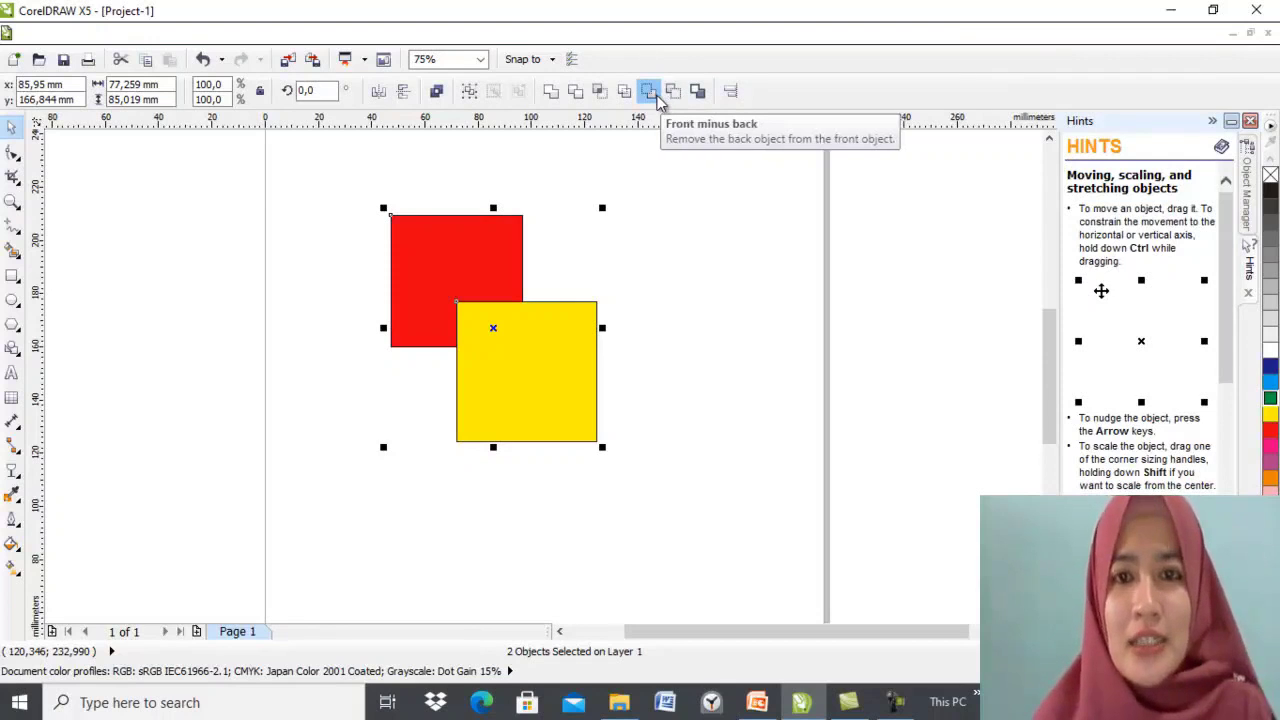
left_click(648, 92)
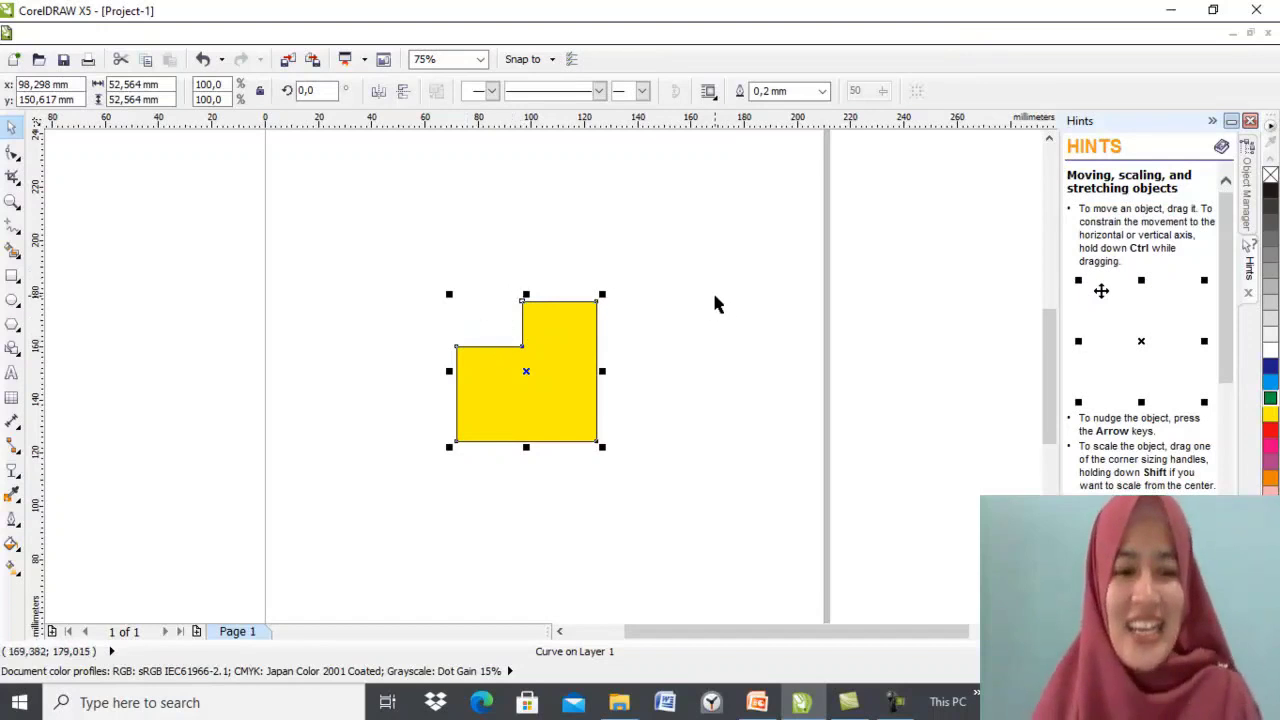
left_click(800, 703)
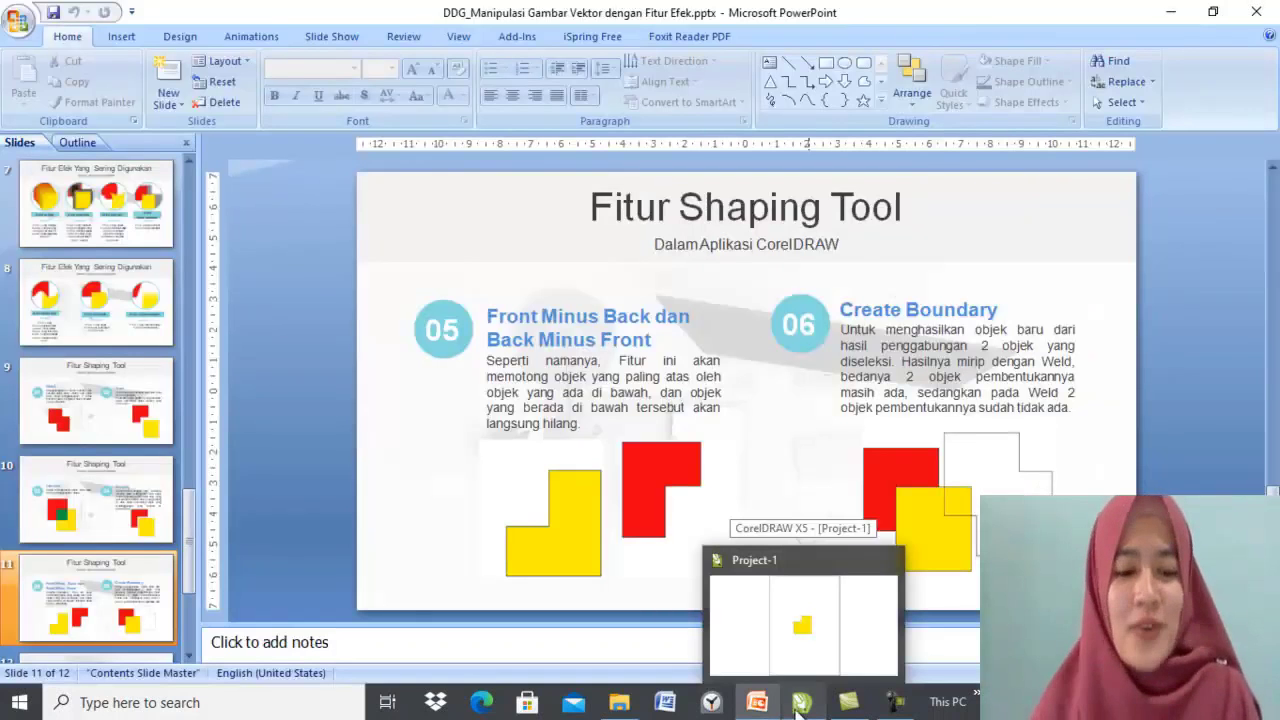
left_click(800, 703)
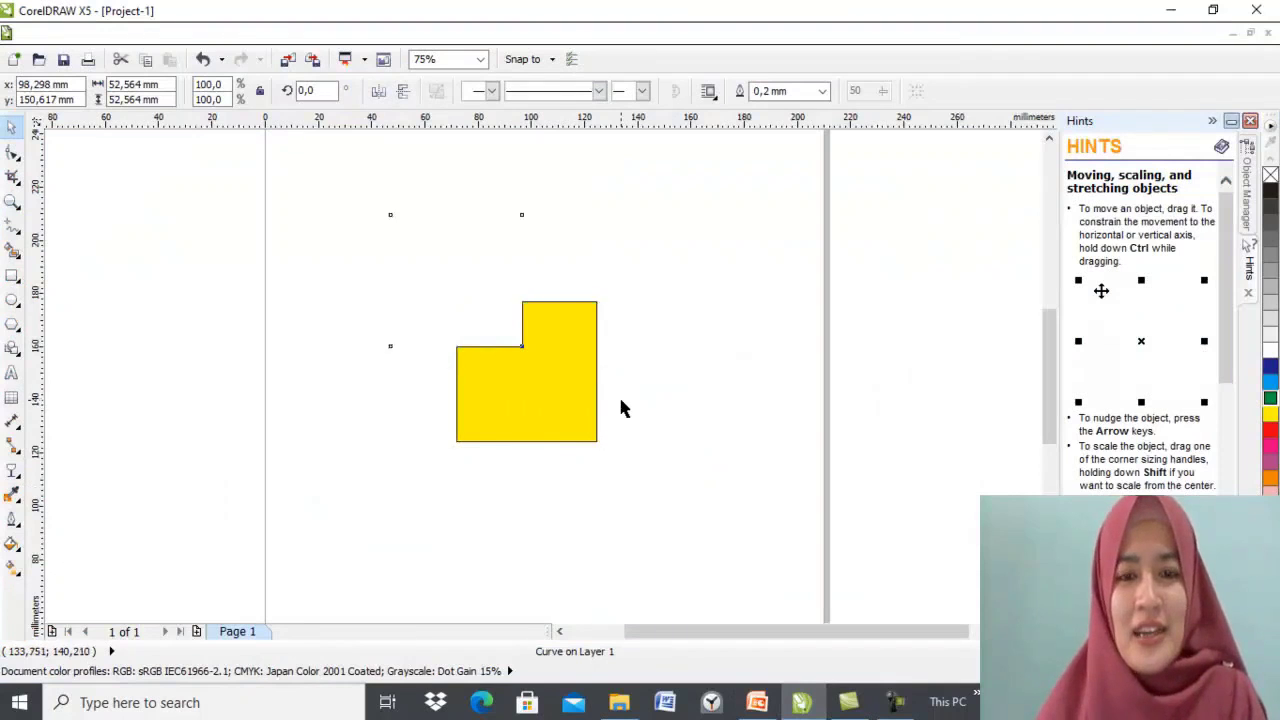
Step: Undo Front Minus Back and the yellow square's last move, then select the red square
key("ctrl+z")
left_click_drag(597, 367, 663, 404)
left_click(748, 371)
left_click(461, 276)
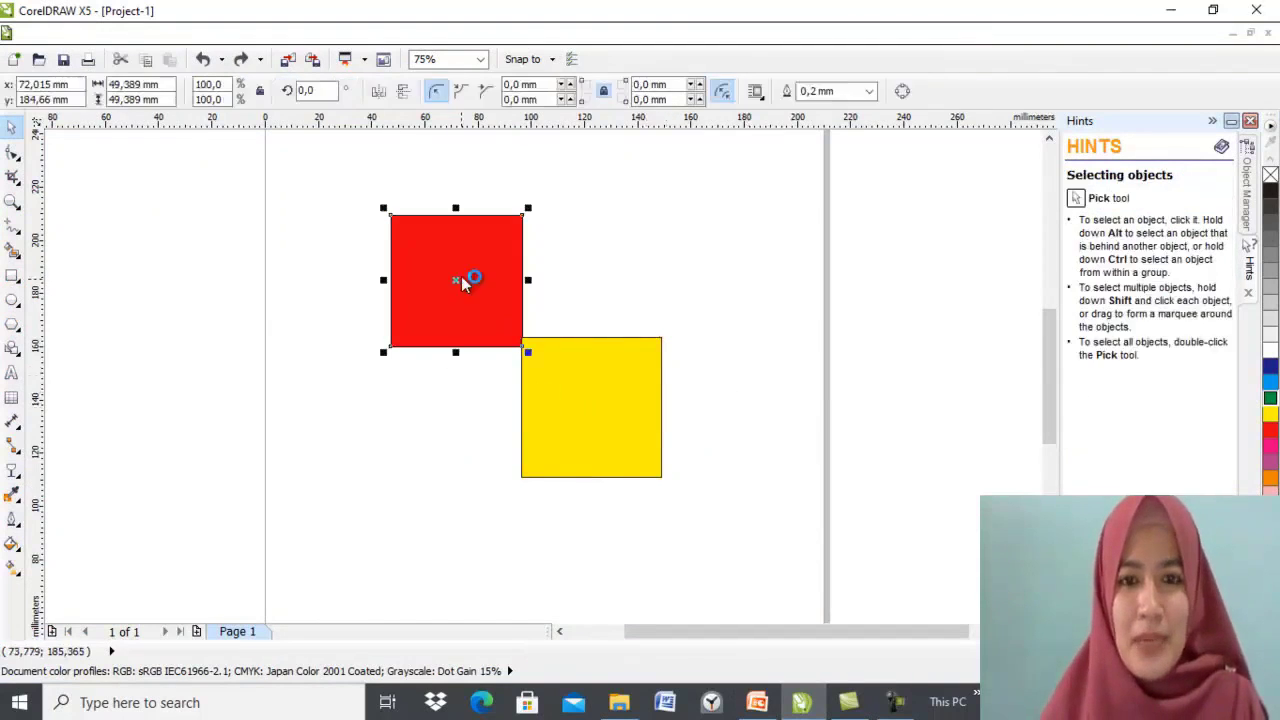
Step: Move the yellow square over the red square's lower-right corner and apply Back Minus Front to both squares
left_click(600, 409)
left_click_drag(600, 409, 526, 372)
left_click(735, 358)
left_click_drag(366, 197, 616, 474)
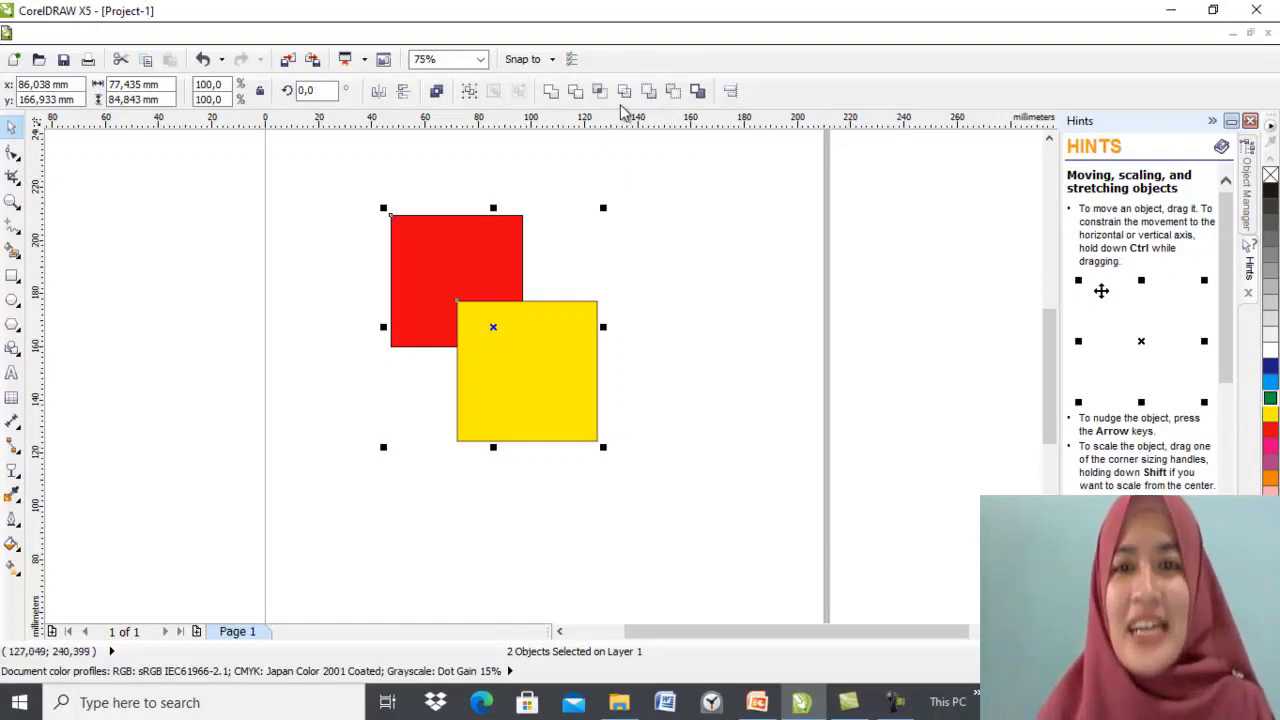
left_click(671, 92)
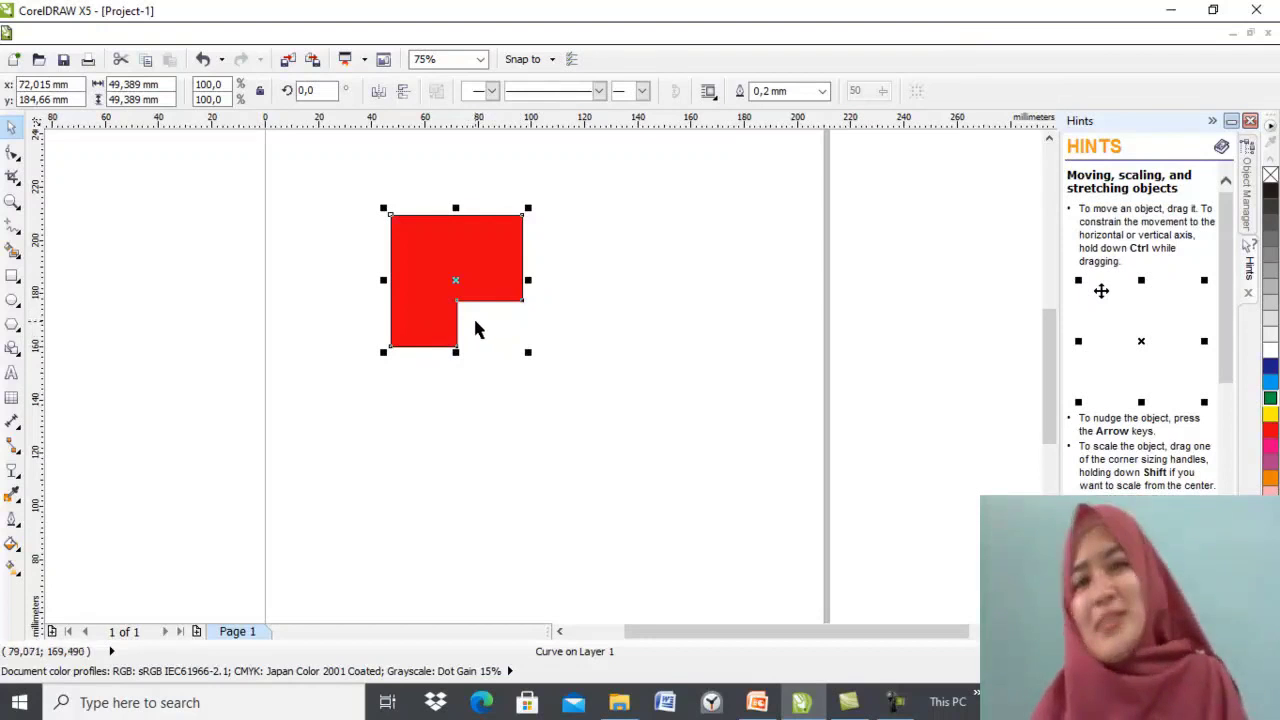
left_click(620, 297)
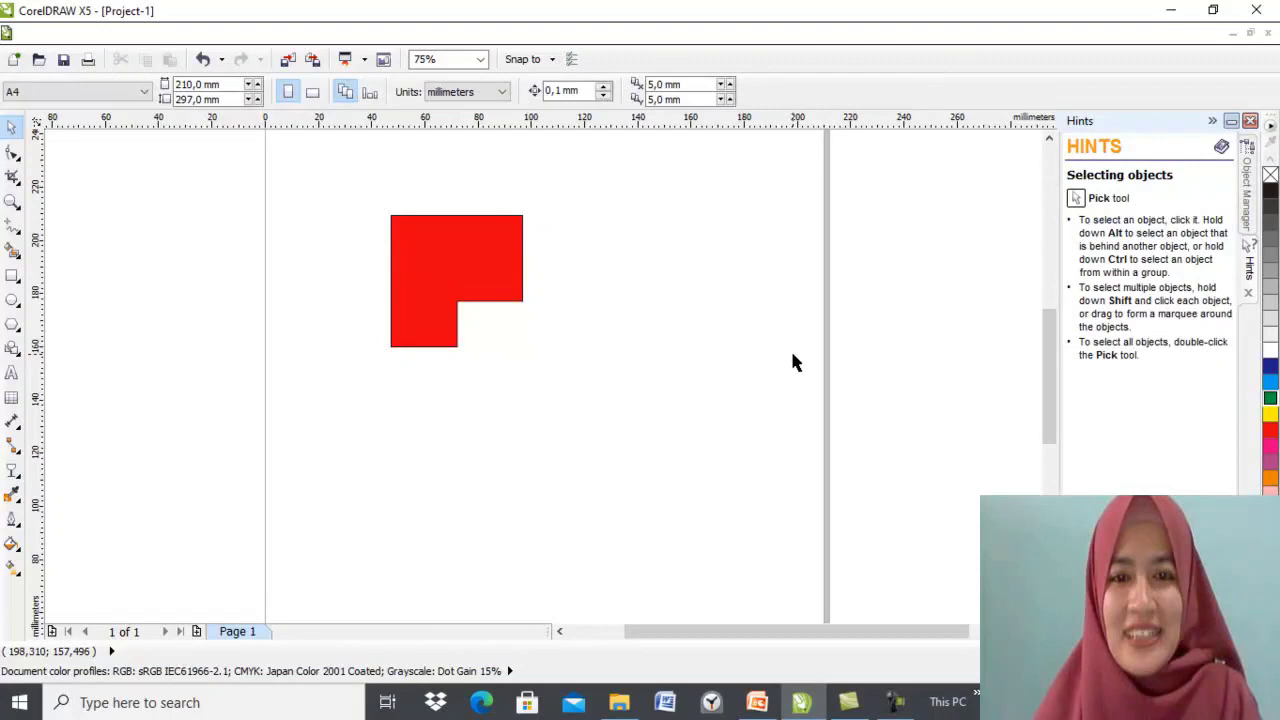
Step: Undo Back Minus Front and the move that placed the yellow square over the red one
key("ctrl+z")
key("ctrl+z")
left_click(803, 579)
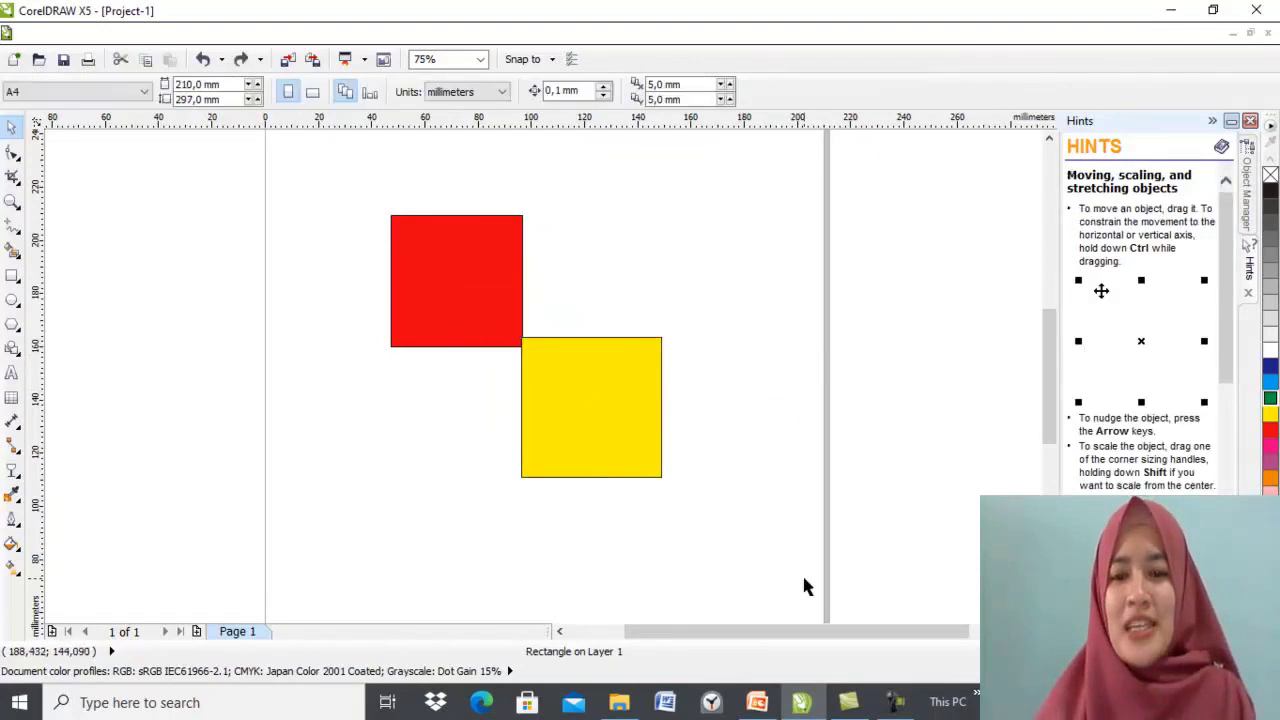
Step: Switch to PowerPoint, present the slide explaining Create Boundary, and return to CorelDRAW
left_click(757, 702)
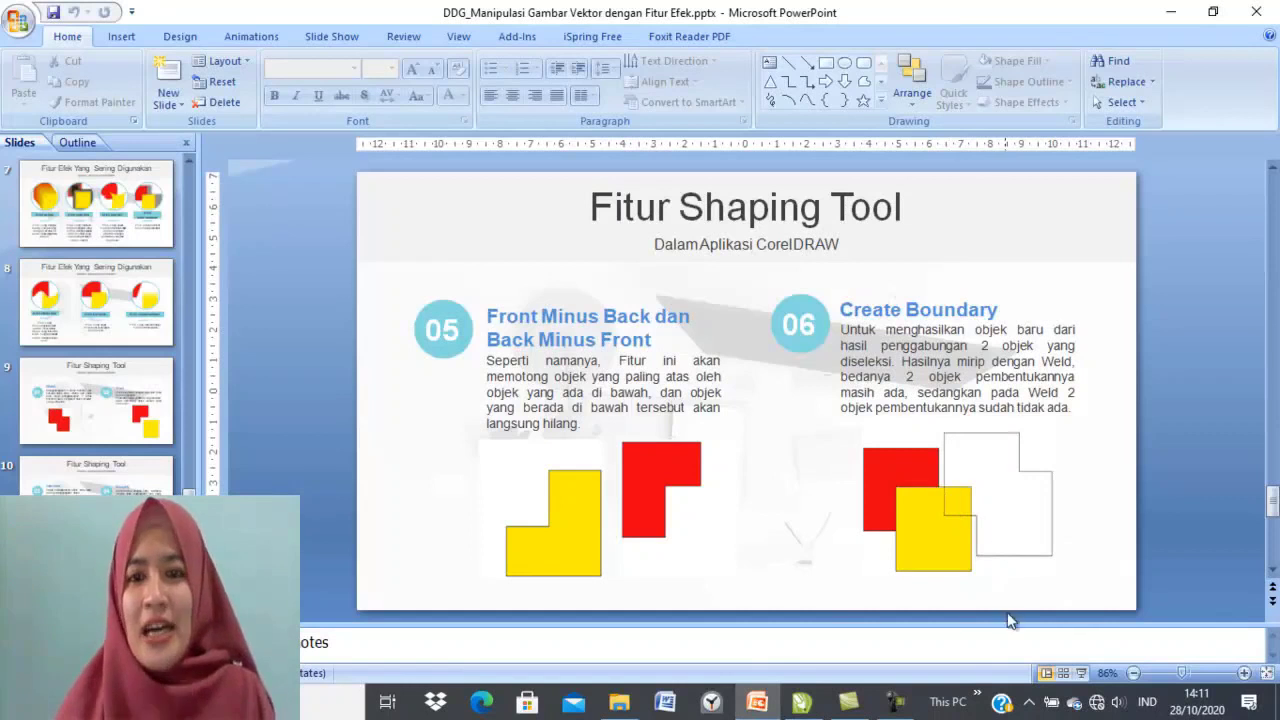
left_click(1081, 672)
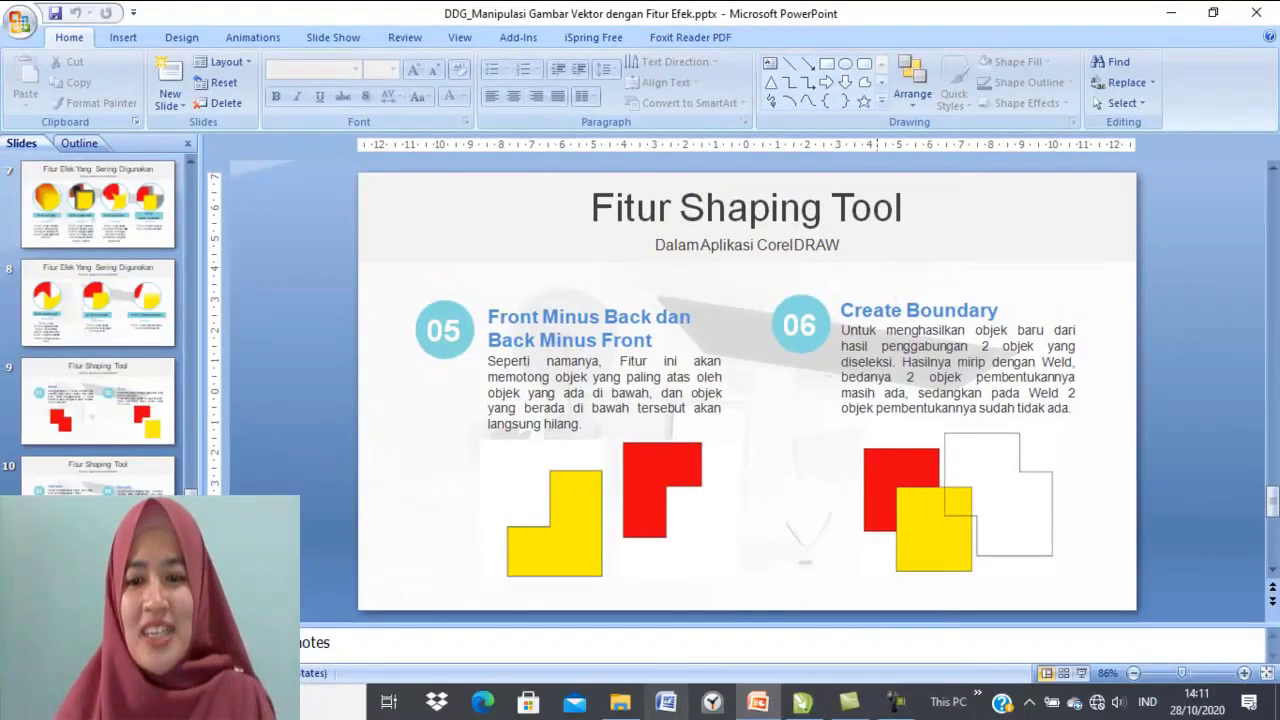
left_click(802, 703)
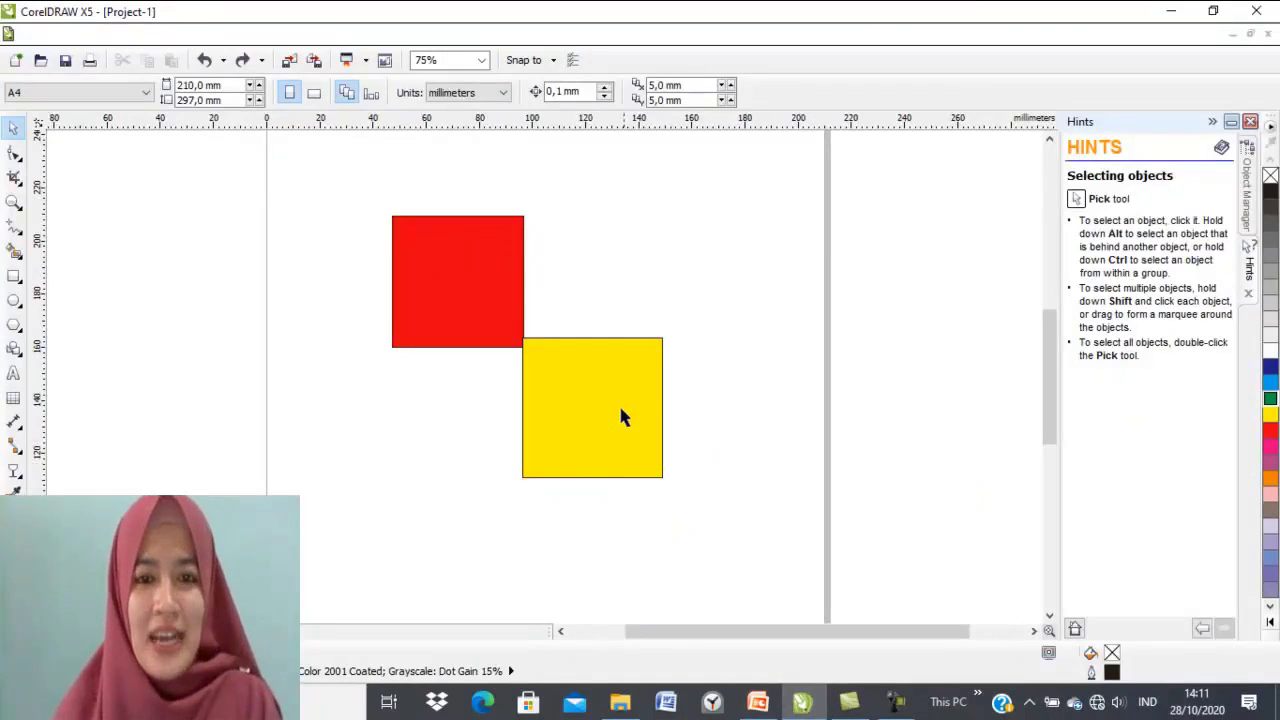
Step: Shift the red square to about X 74, Y 185 mm and overlap its lower-right corner with the yellow square
left_click(451, 312)
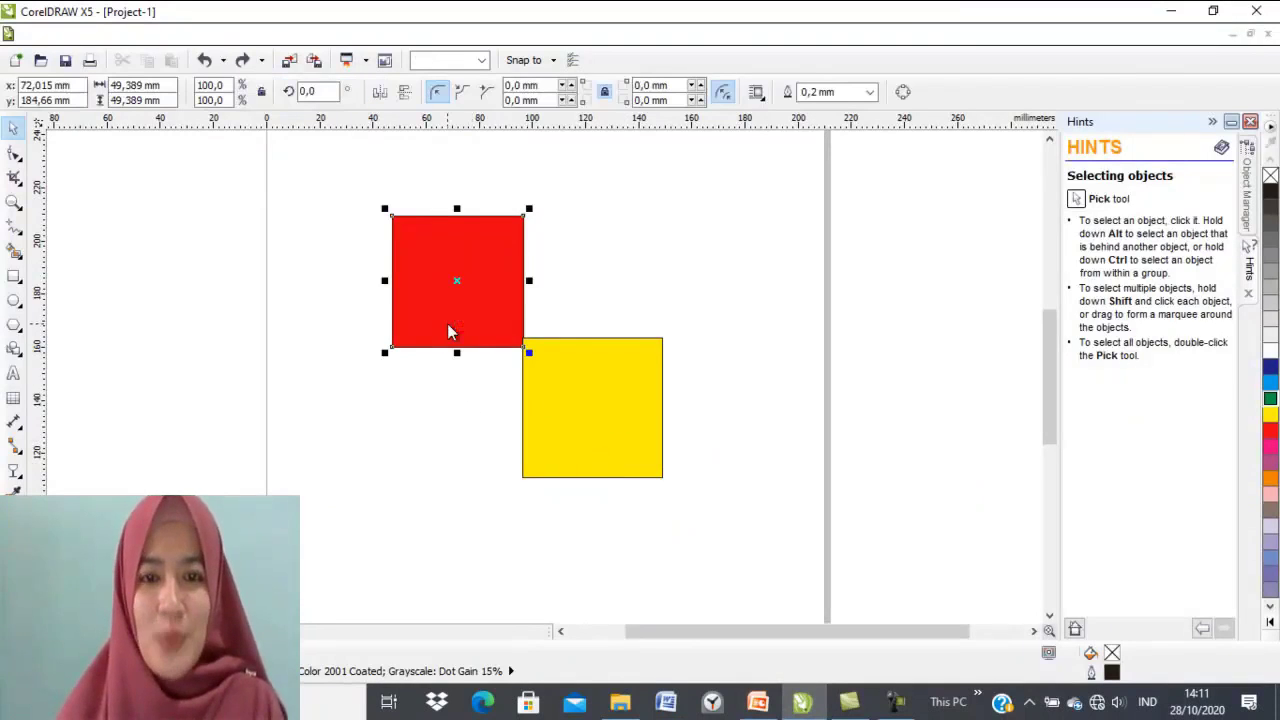
left_click_drag(451, 310, 456, 309)
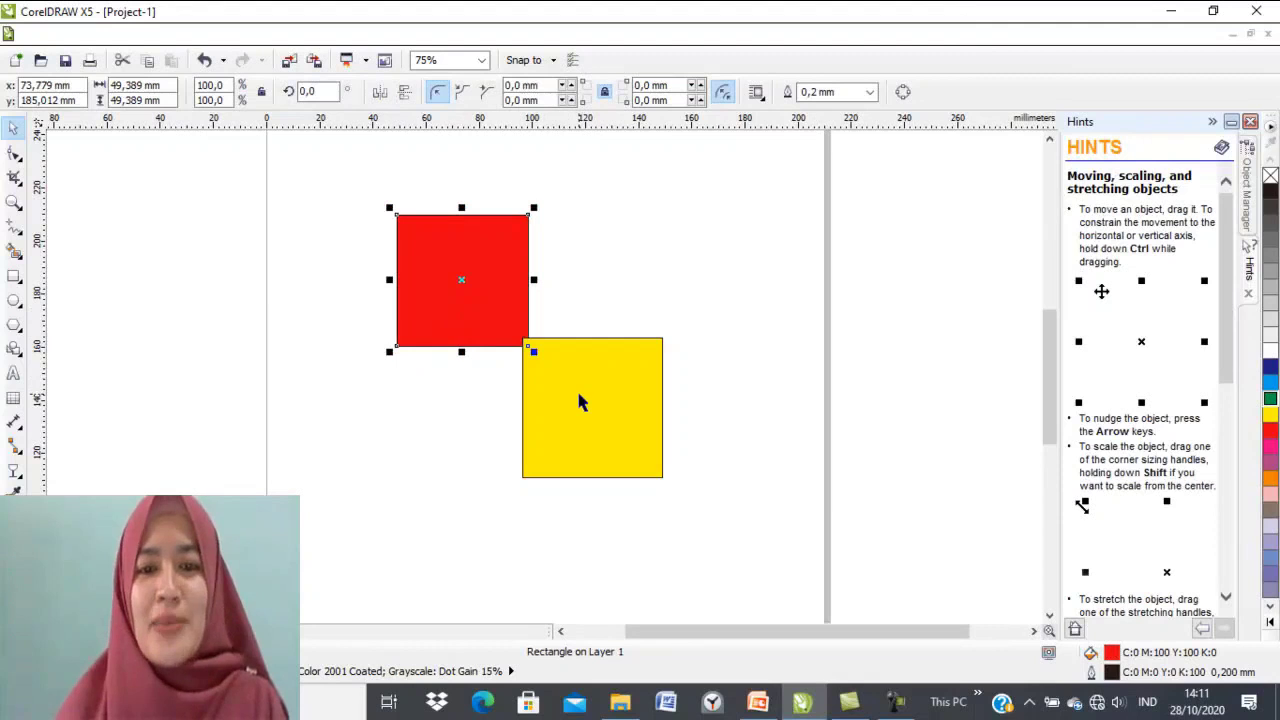
left_click(591, 404)
left_click_drag(591, 404, 532, 384)
left_click(646, 369)
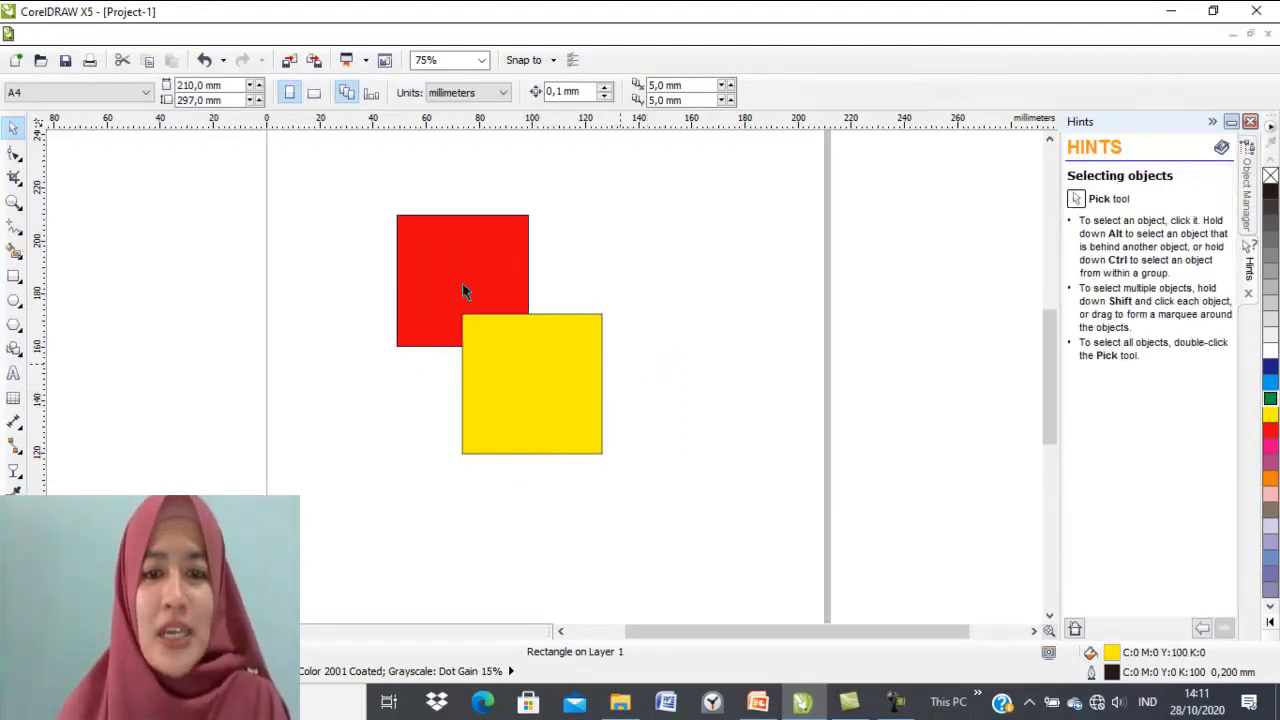
Step: Create a boundary around both overlapping squares and move the new outline up and right to about X 136, Y 186 mm
left_click_drag(363, 194, 622, 500)
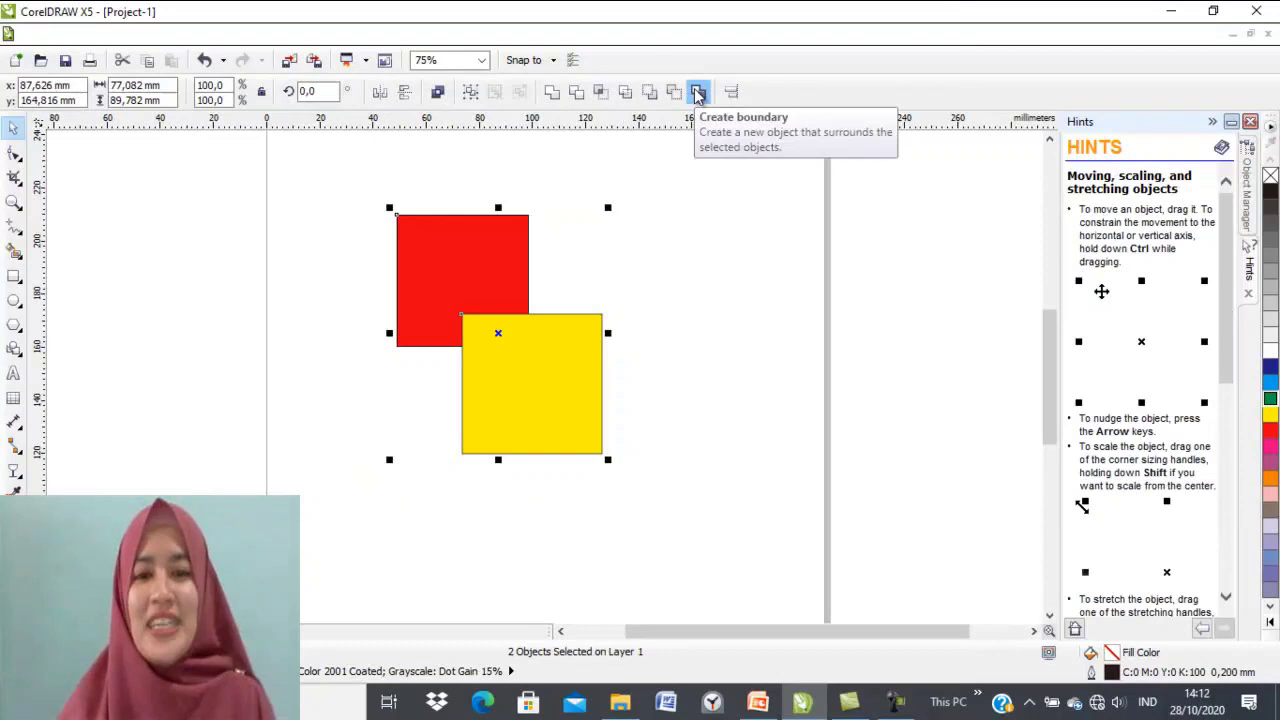
left_click(698, 92)
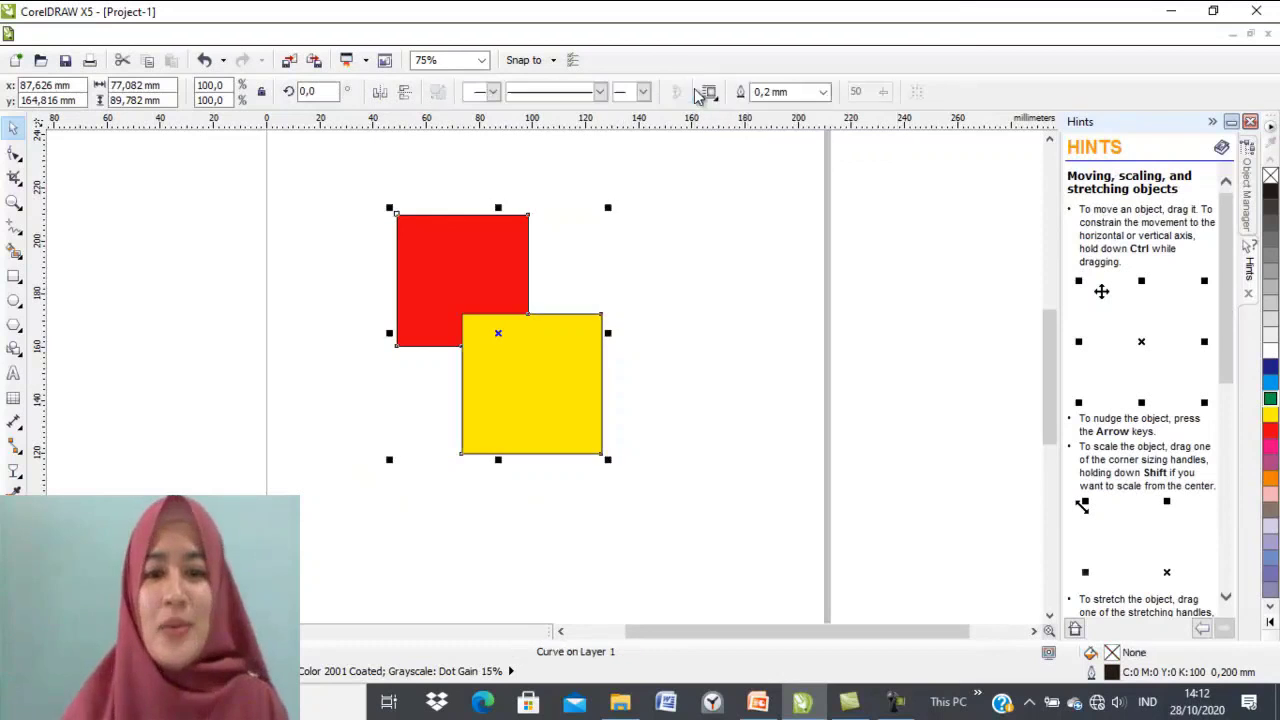
left_click(700, 393)
left_click_drag(537, 389, 667, 326)
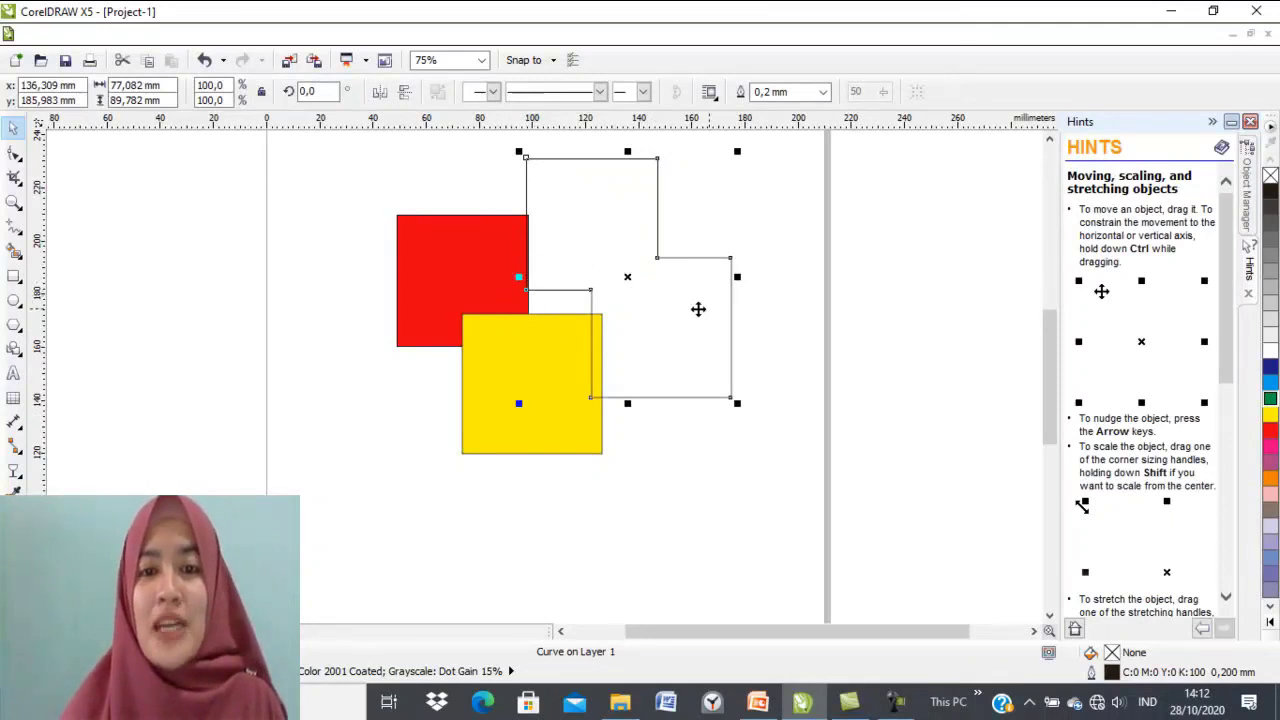
Step: Try moving the red square slightly left, undo the move, and deselect the square
left_click_drag(475, 298, 442, 298)
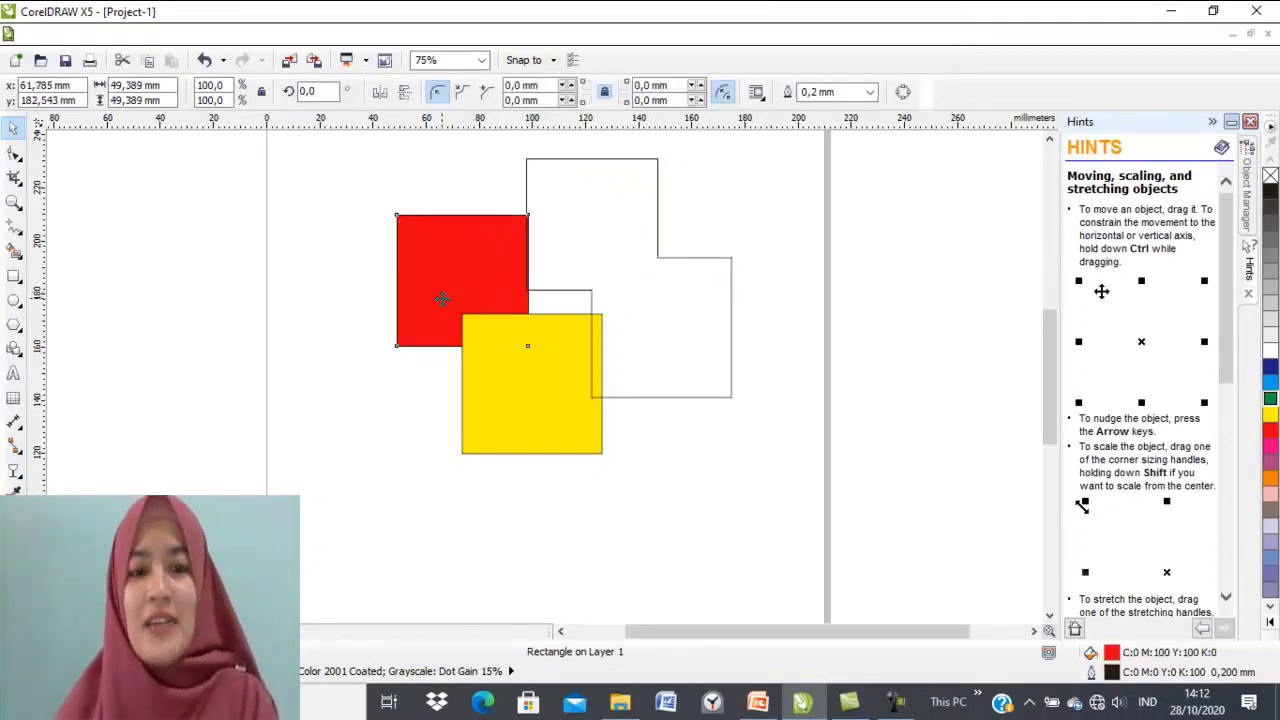
key("ctrl+z")
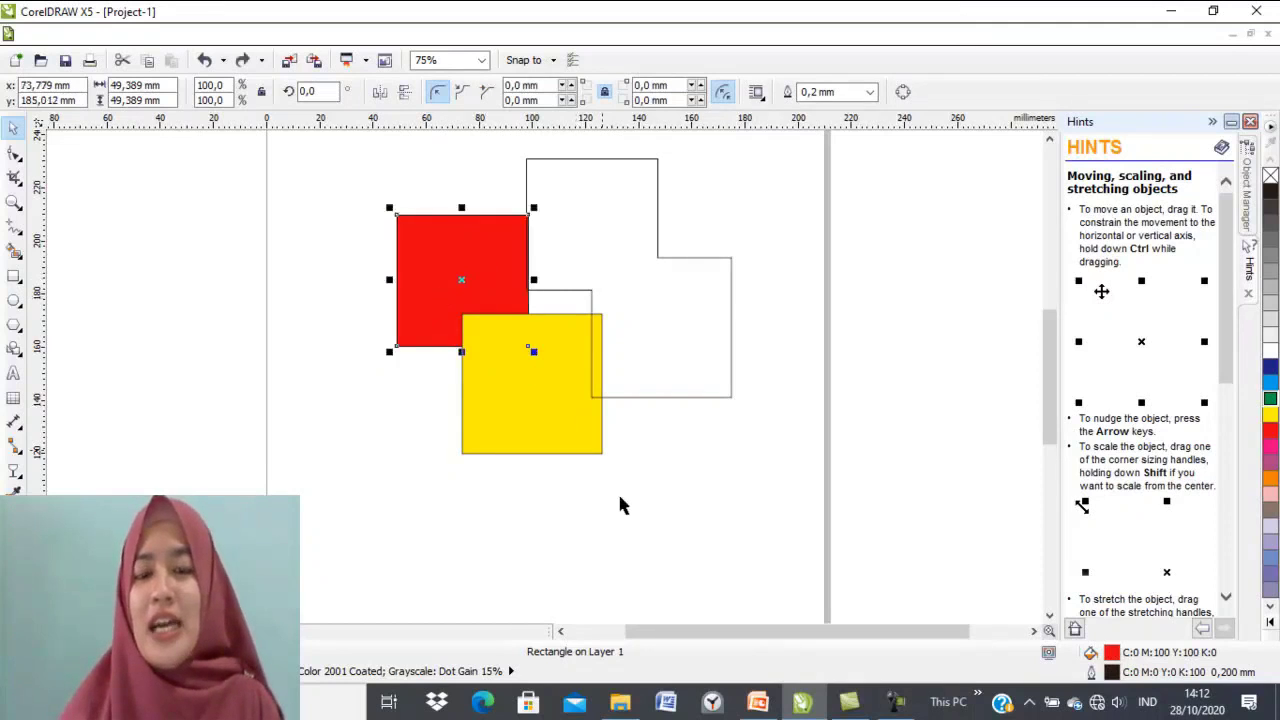
left_click(638, 524)
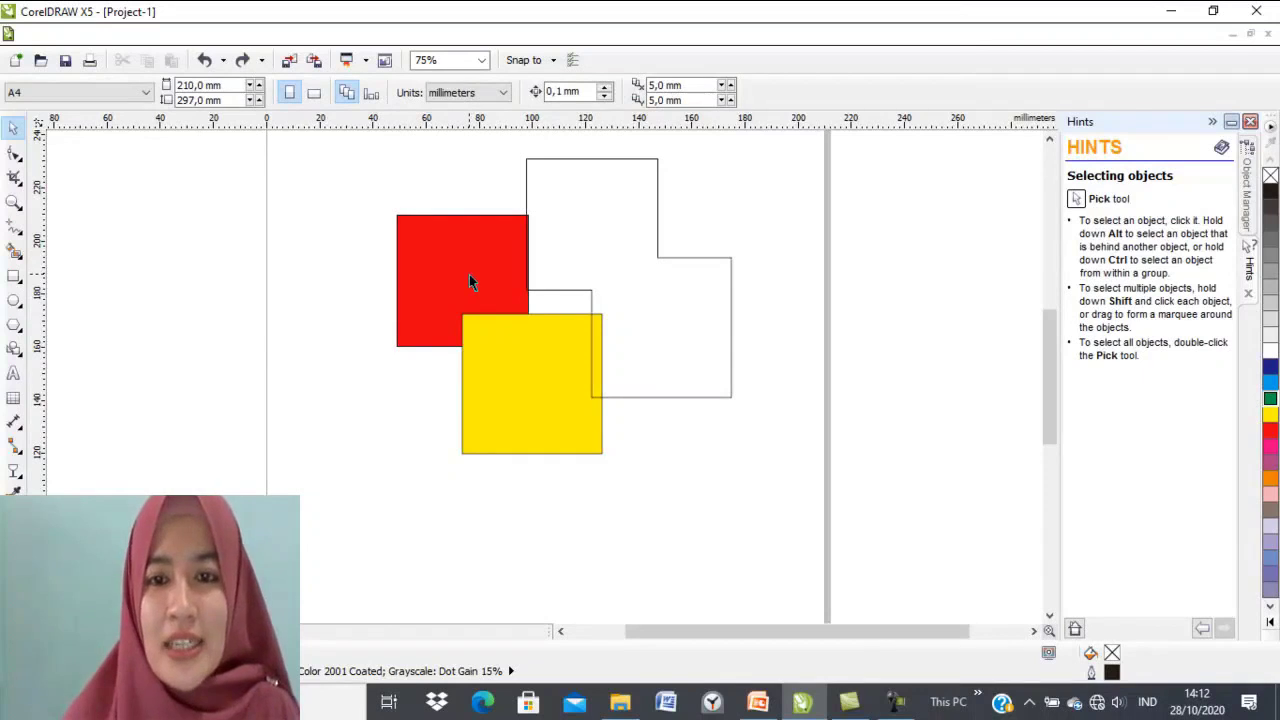
Step: Move the boundary outline right, clear of both squares, to about X 156, Y 187 mm
mouse_move(658, 302)
left_mouse_down()
mouse_move(706, 300)
mouse_move(669, 297)
left_mouse_up()
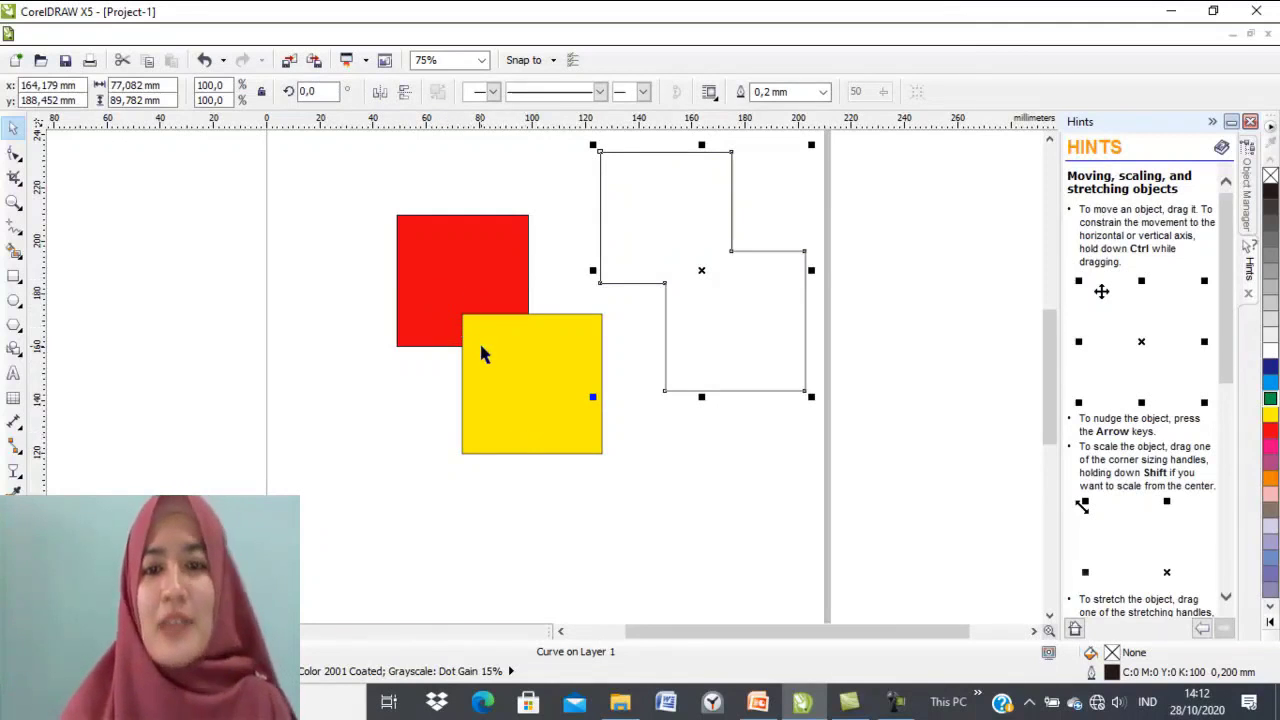
left_click_drag(705, 360, 682, 363)
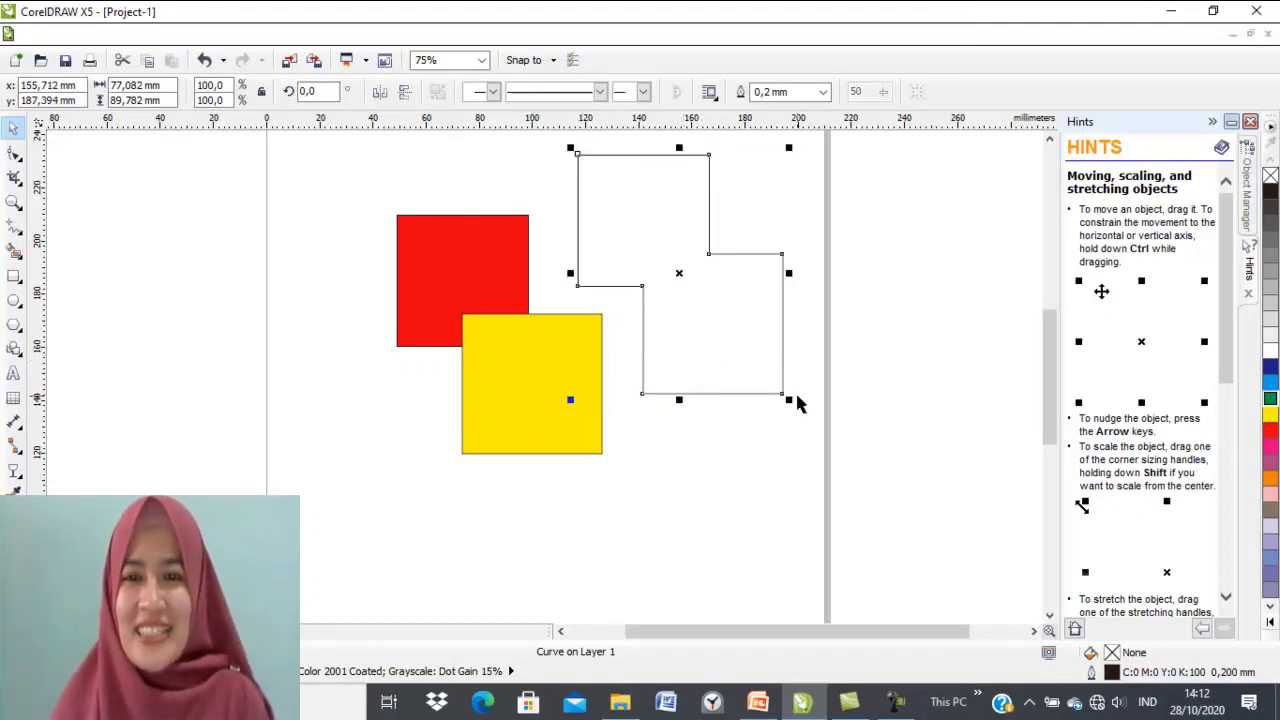